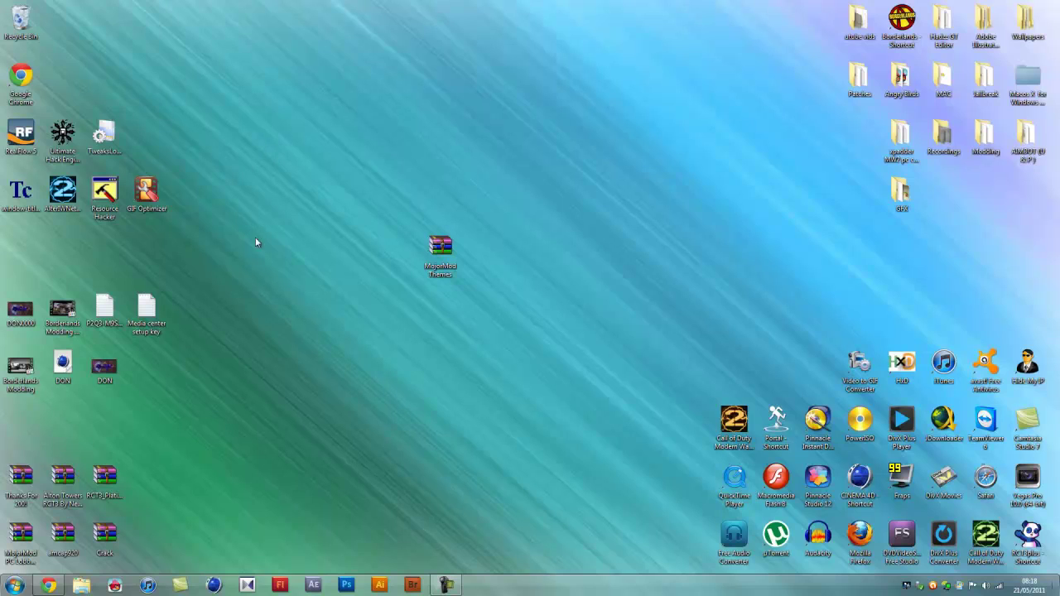
- Start the Premium download of MojorMod Themes.zip from Megaupload and open it once finished
click(49, 586)
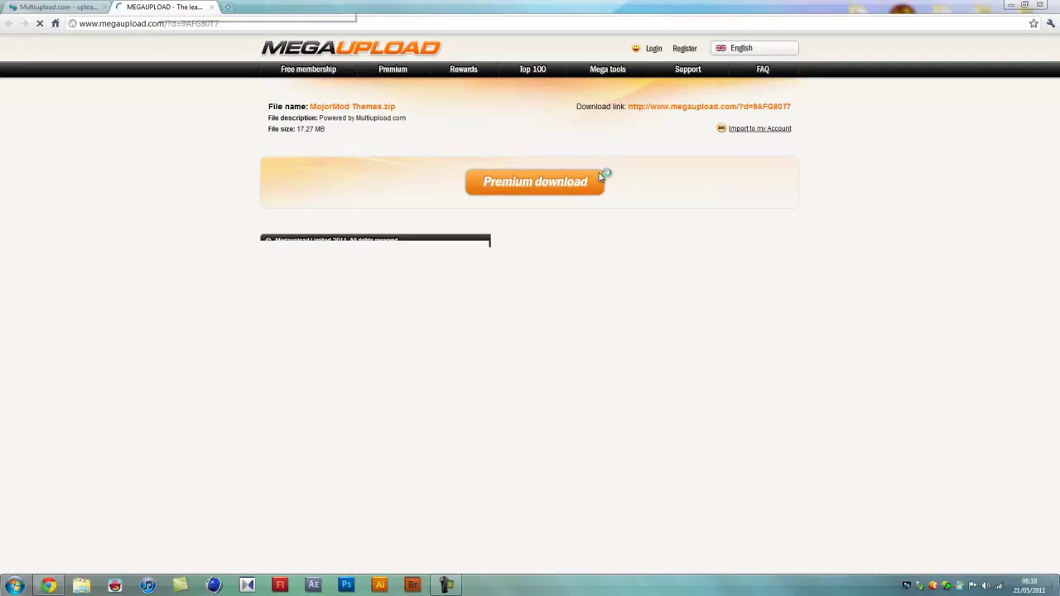
click(548, 185)
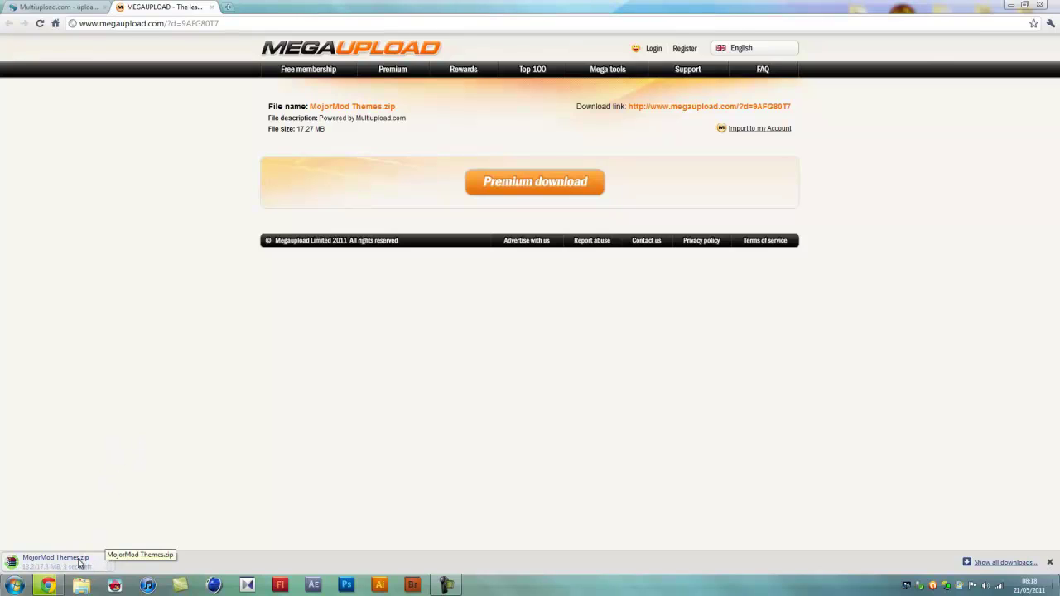
right_click(112, 566)
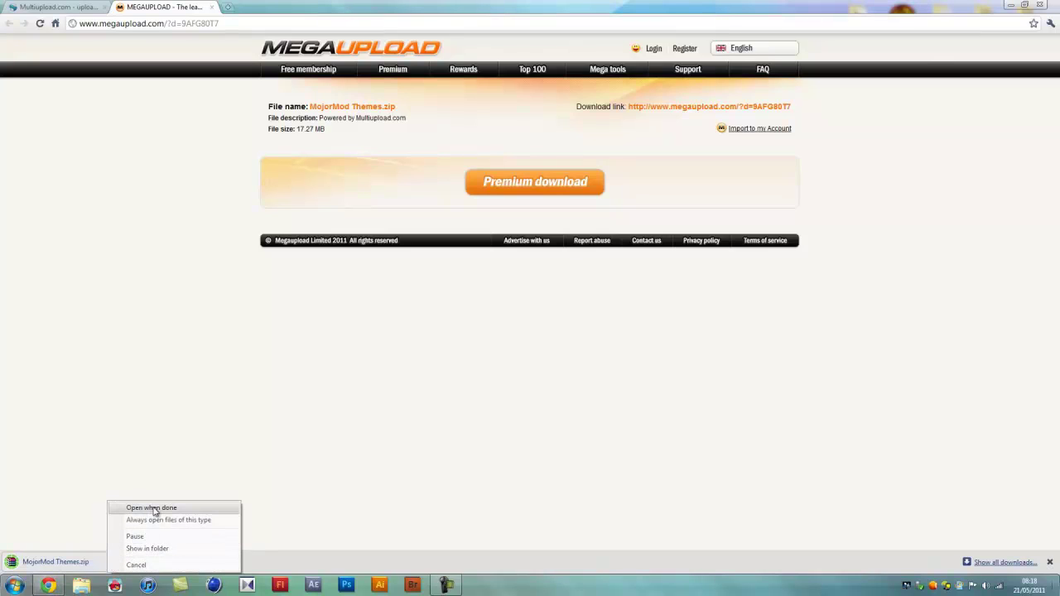
click(60, 566)
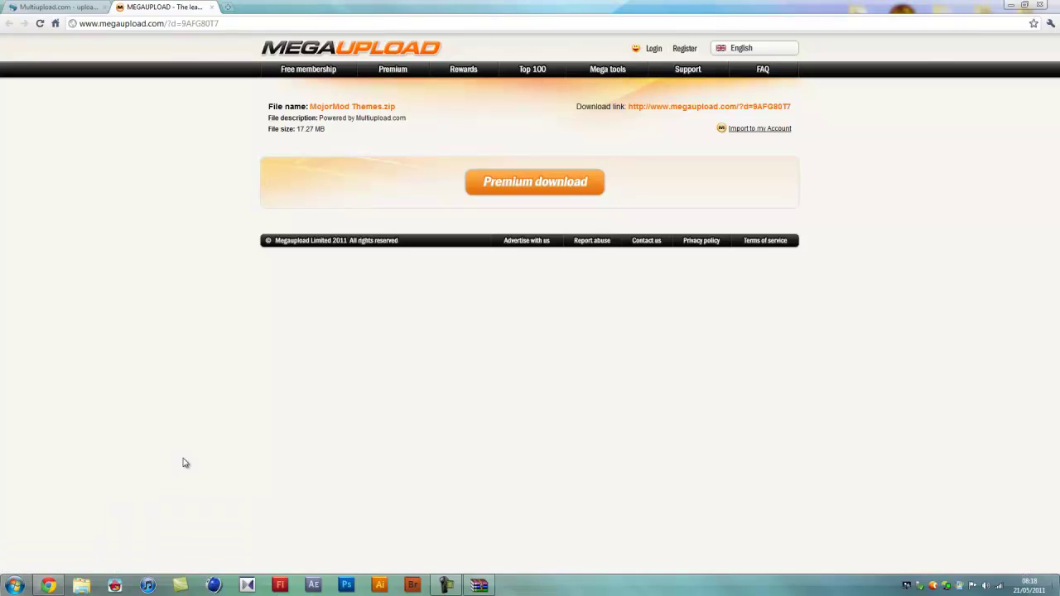
- Close the Megaupload page and minimize Chrome to reveal the desktop
click(74, 203)
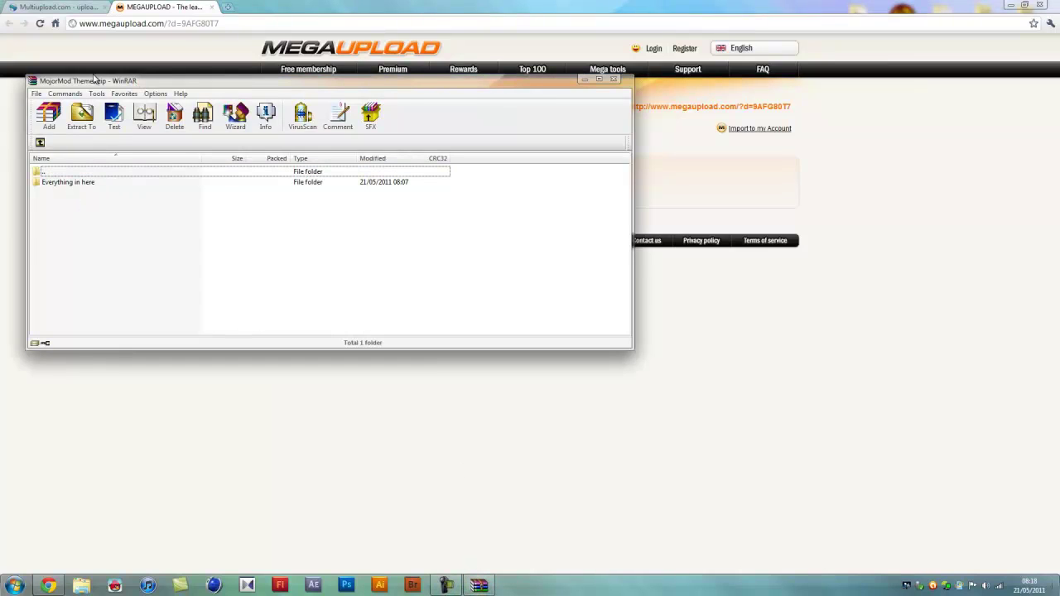
drag(94, 79, 141, 103)
click(212, 8)
click(212, 8)
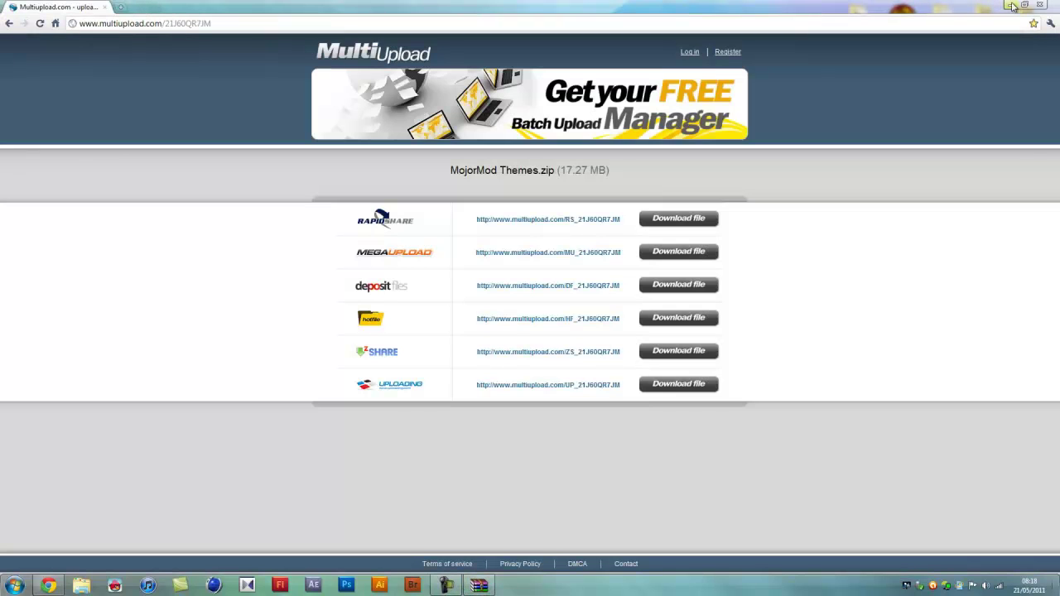
click(1012, 6)
- Close WinRAR and use Extract Here on the MojorMod Themes archive
drag(352, 110, 429, 292)
click(741, 289)
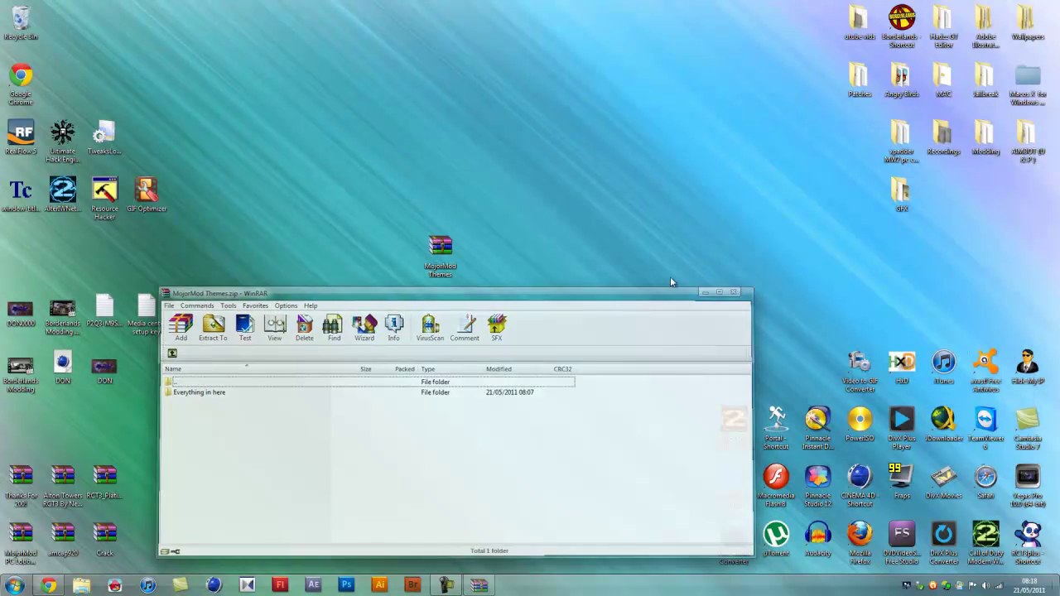
right_click(441, 251)
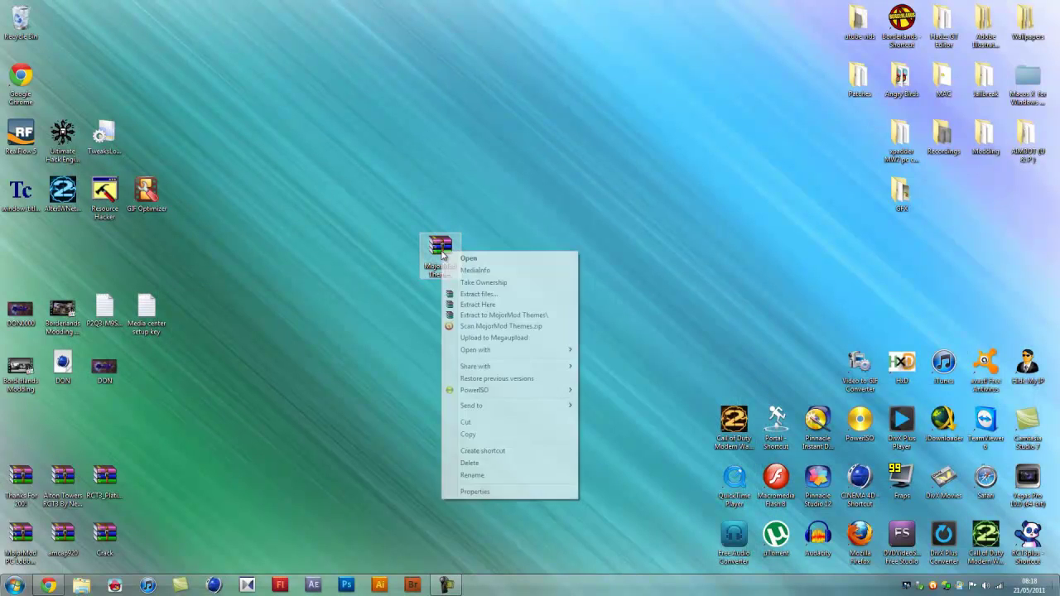
click(466, 304)
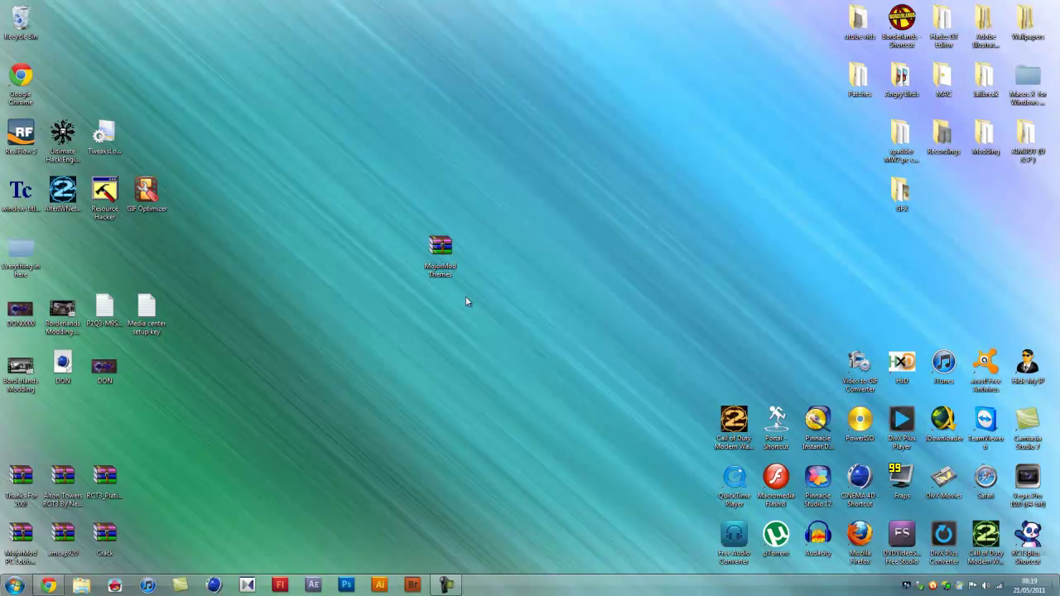
- Open the Everything in here folder and delete its imageres.dll file
drag(25, 253, 503, 265)
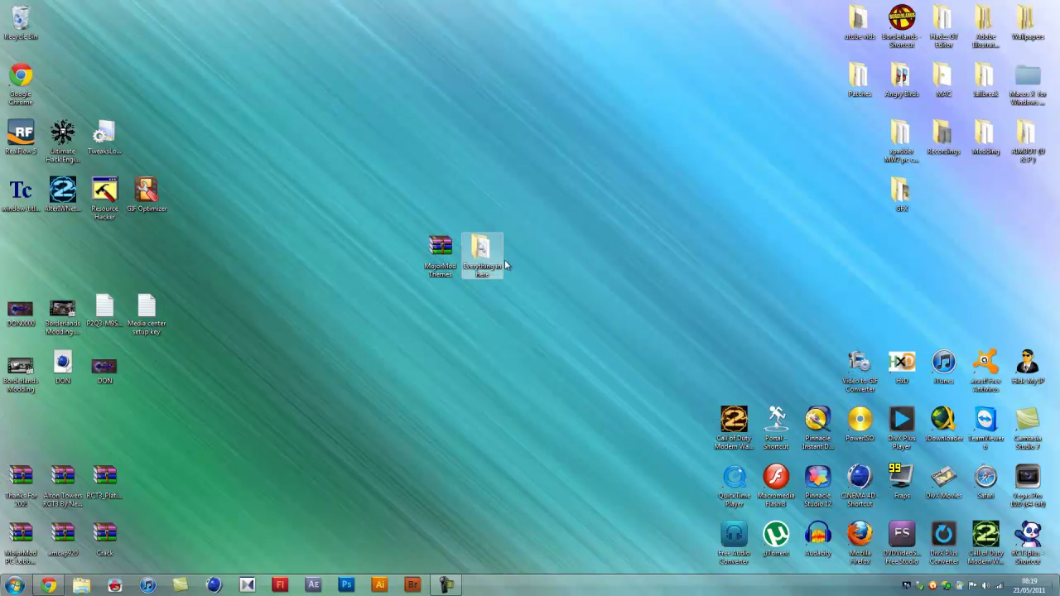
double_click(496, 258)
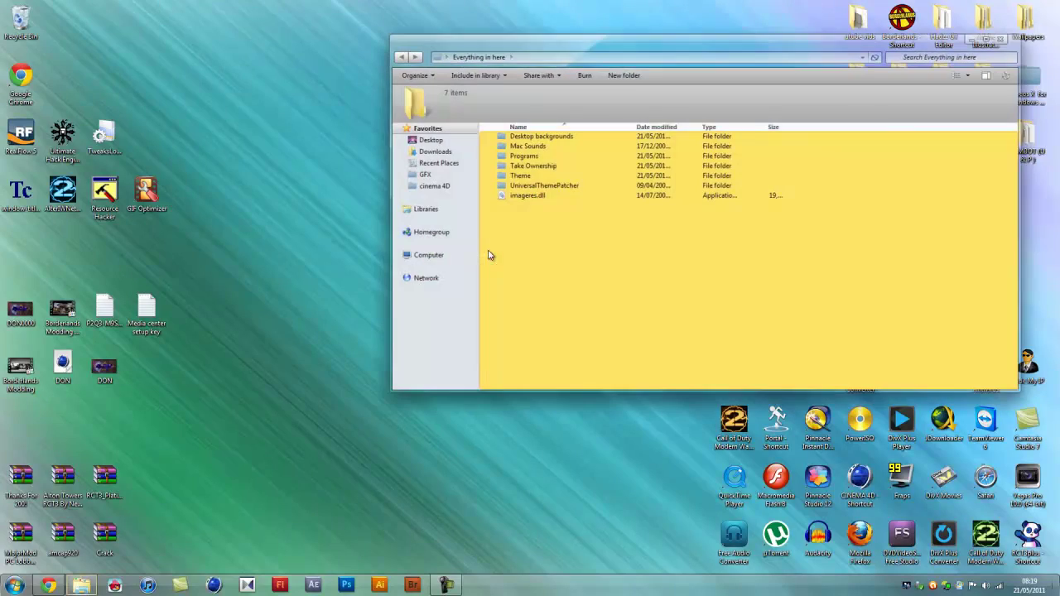
drag(472, 46, 245, 85)
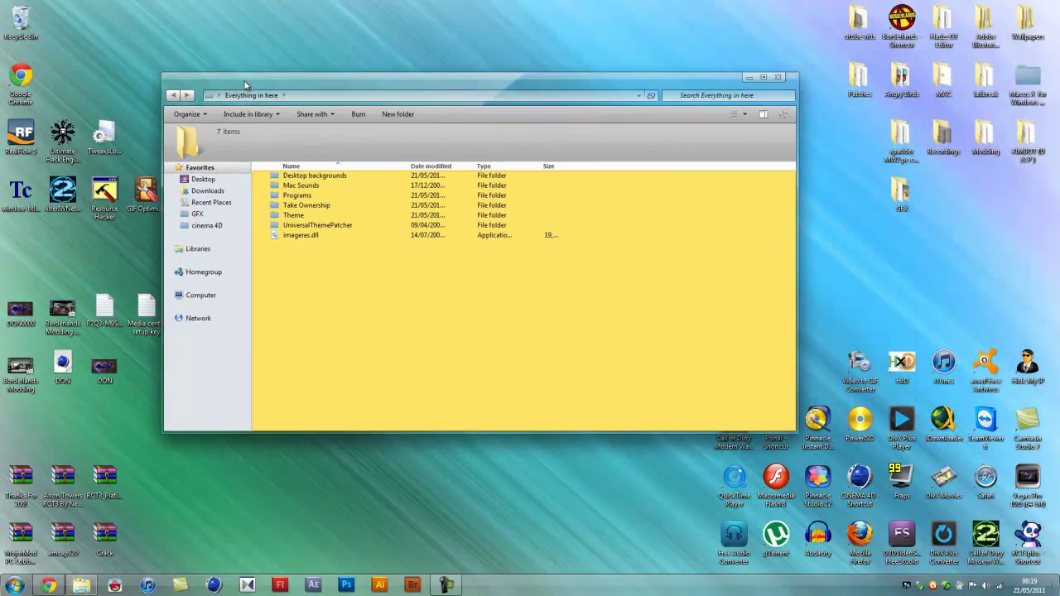
drag(365, 294, 336, 286)
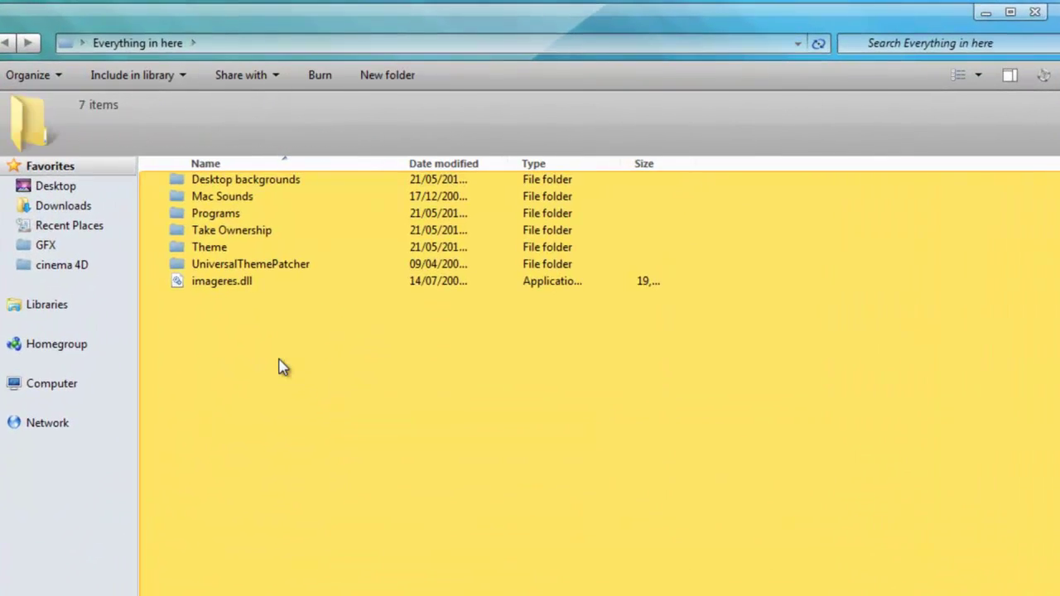
click(246, 285)
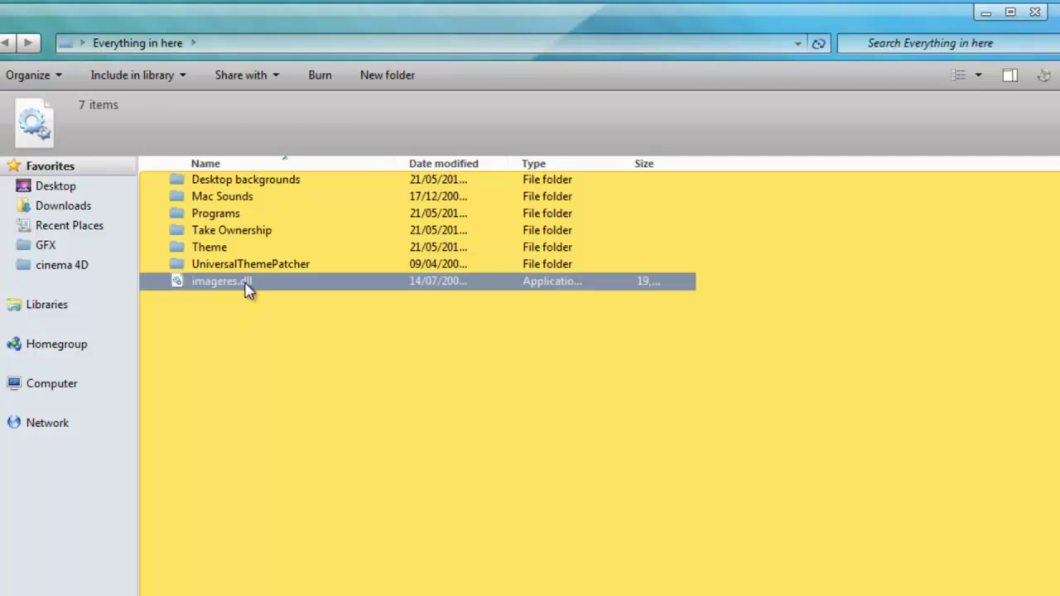
key(Delete)
key(Return)
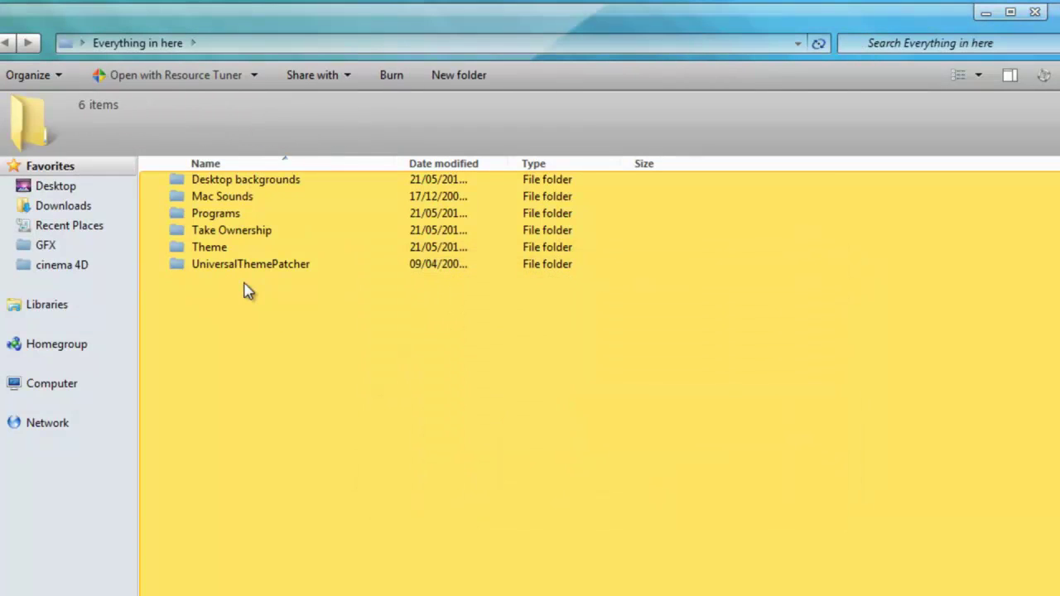
- Browse the Desktop backgrounds, Mac Sounds, Programs, Take Ownership and Theme subfolders
double_click(229, 182)
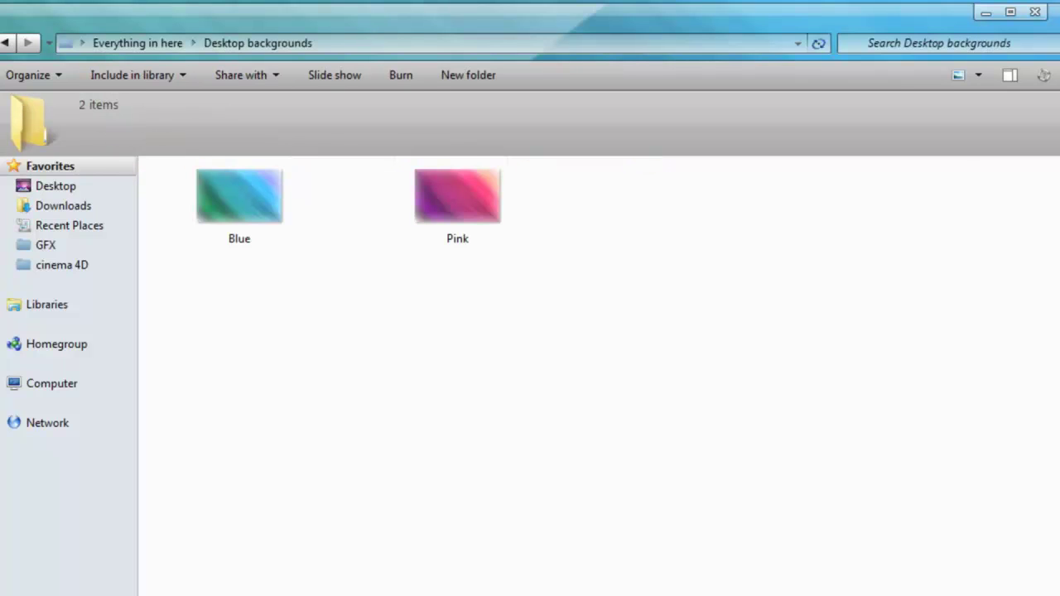
click(9, 43)
click(256, 274)
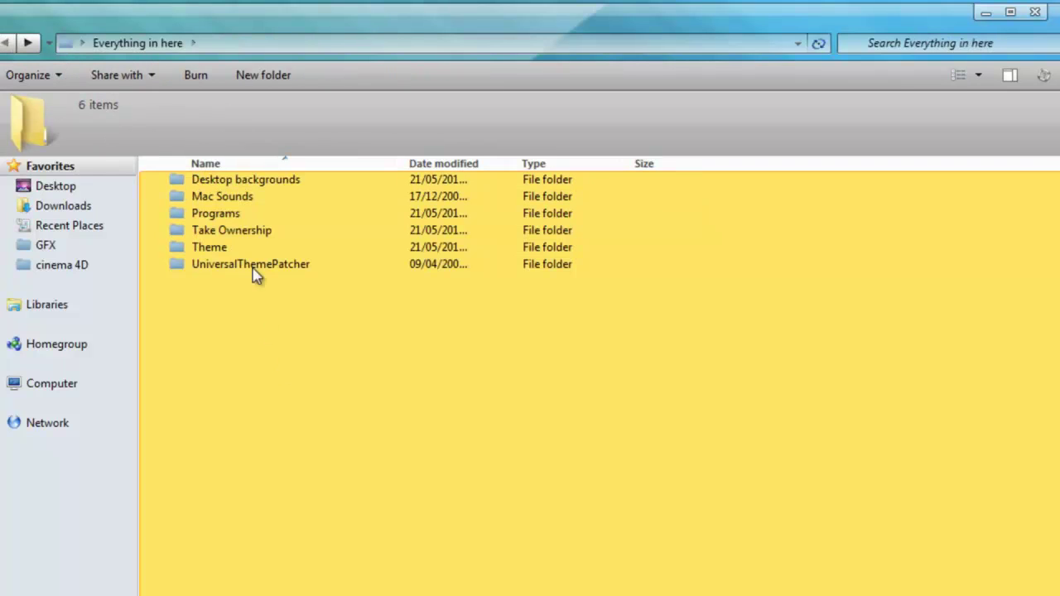
click(240, 203)
double_click(240, 203)
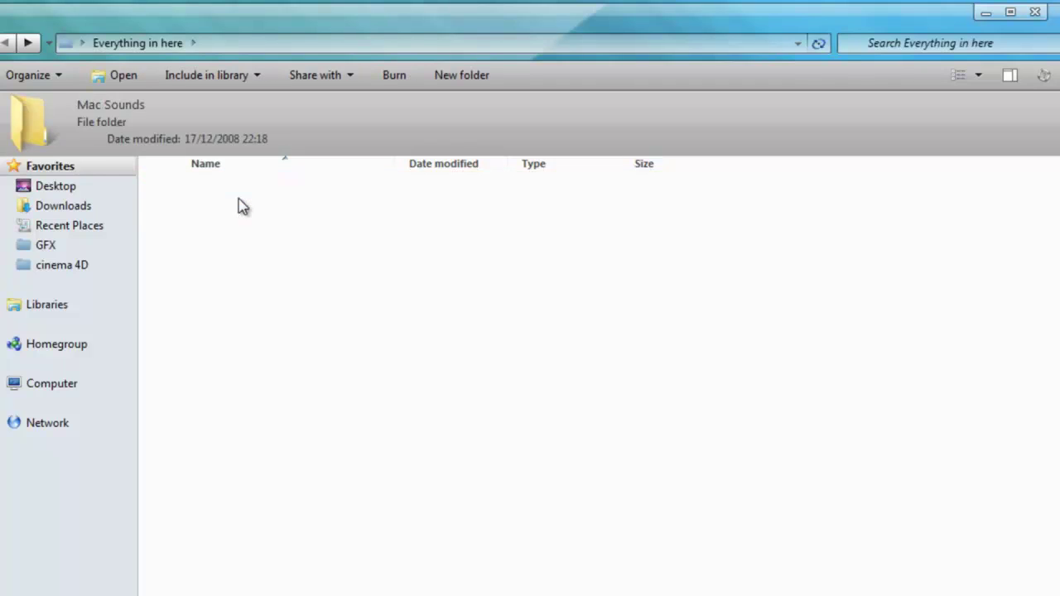
click(5, 45)
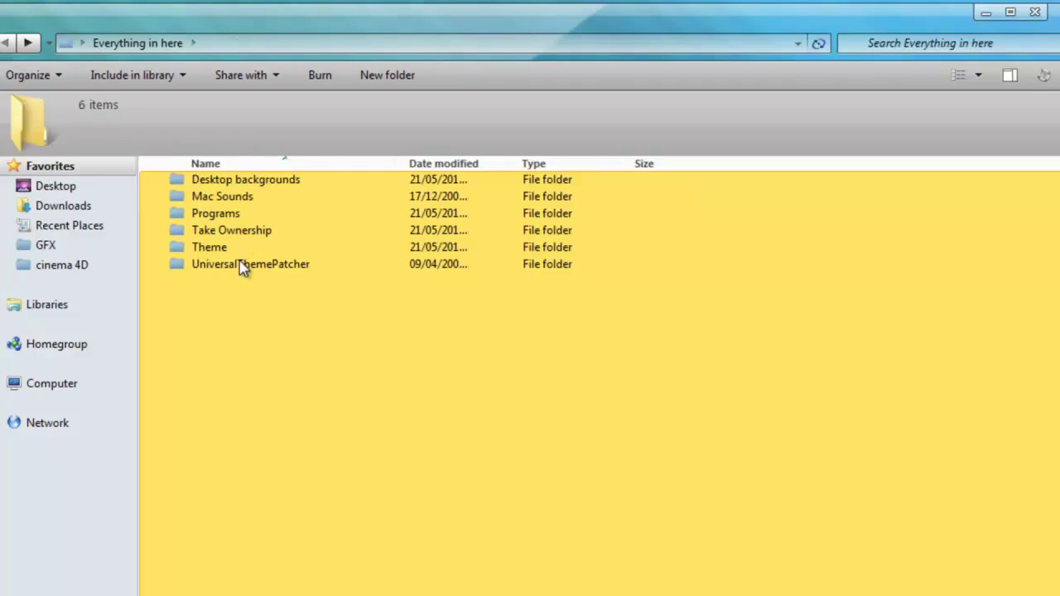
click(220, 214)
double_click(220, 214)
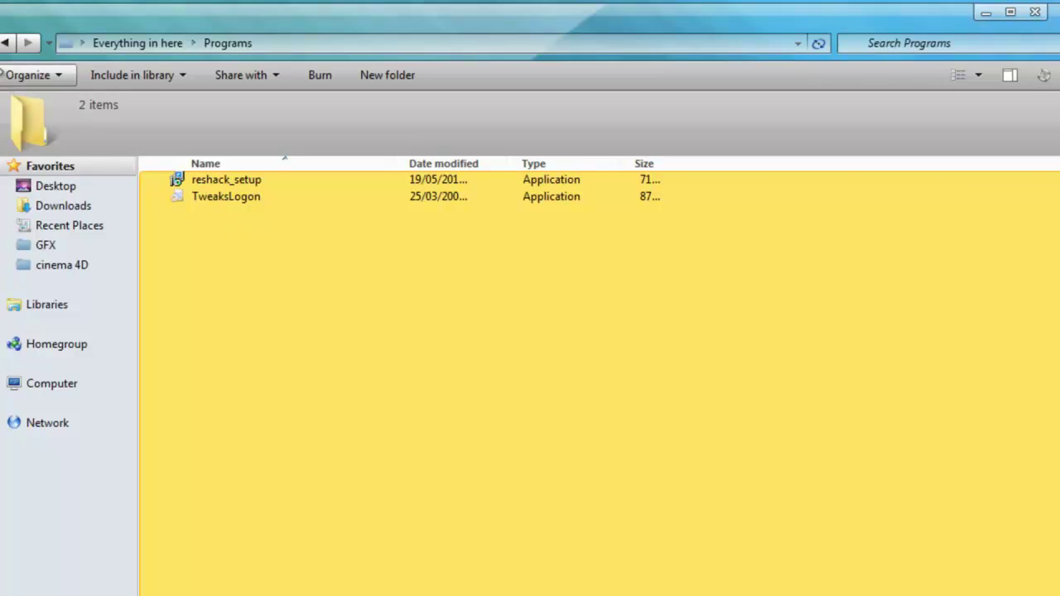
click(5, 46)
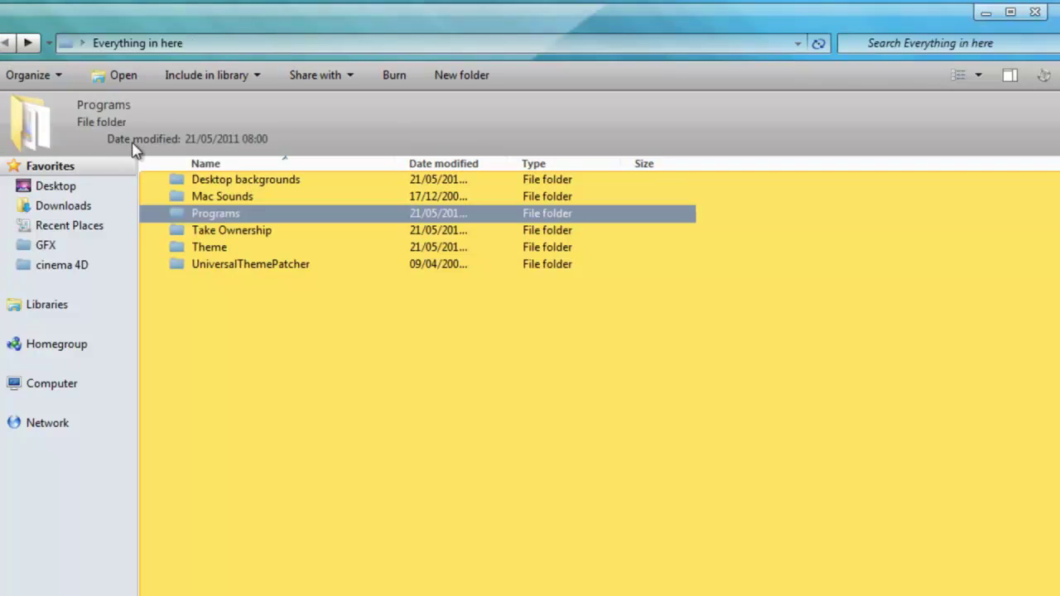
double_click(230, 231)
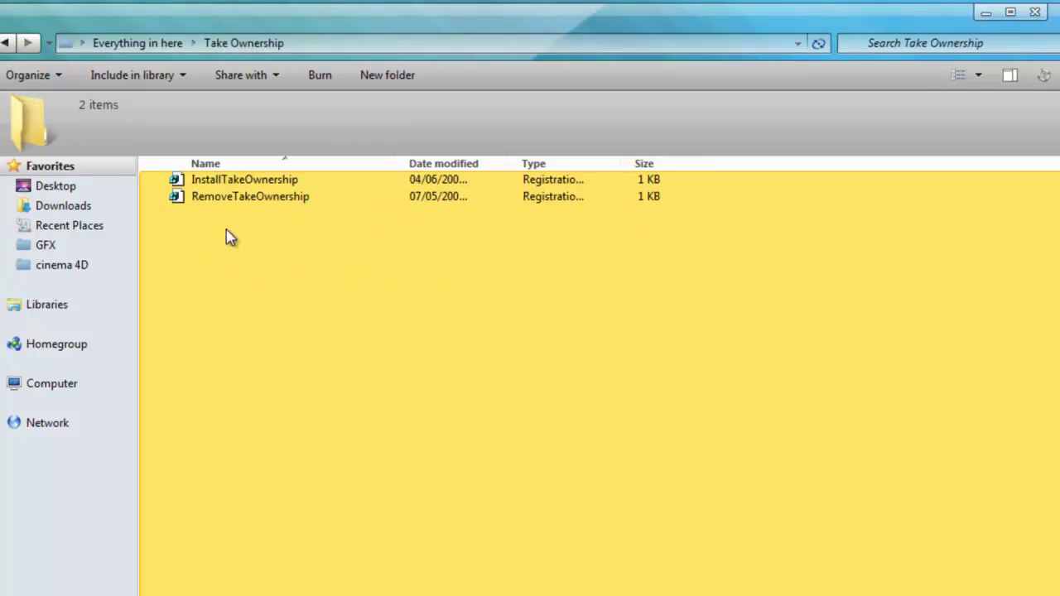
click(5, 46)
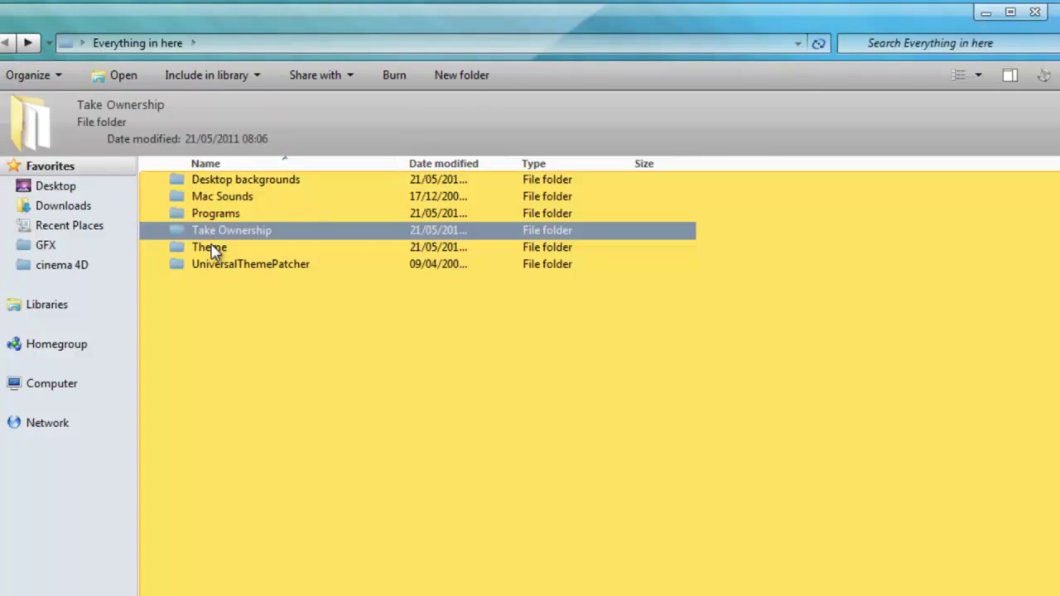
double_click(207, 244)
drag(209, 246, 225, 214)
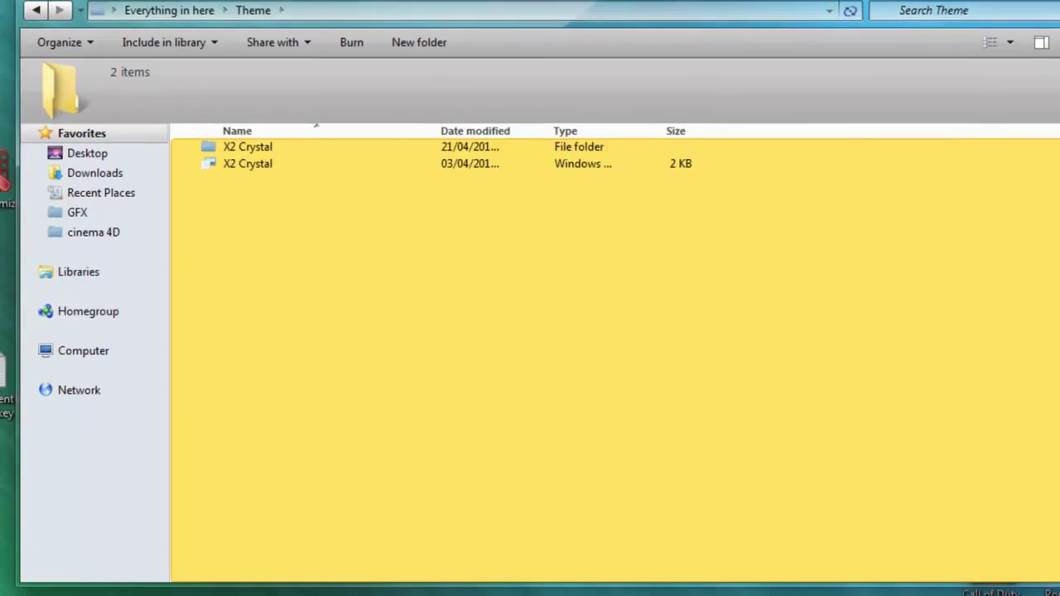
- Open the UniversalThemePatcher folder and inspect the x64 and x86 patcher details
click(25, 577)
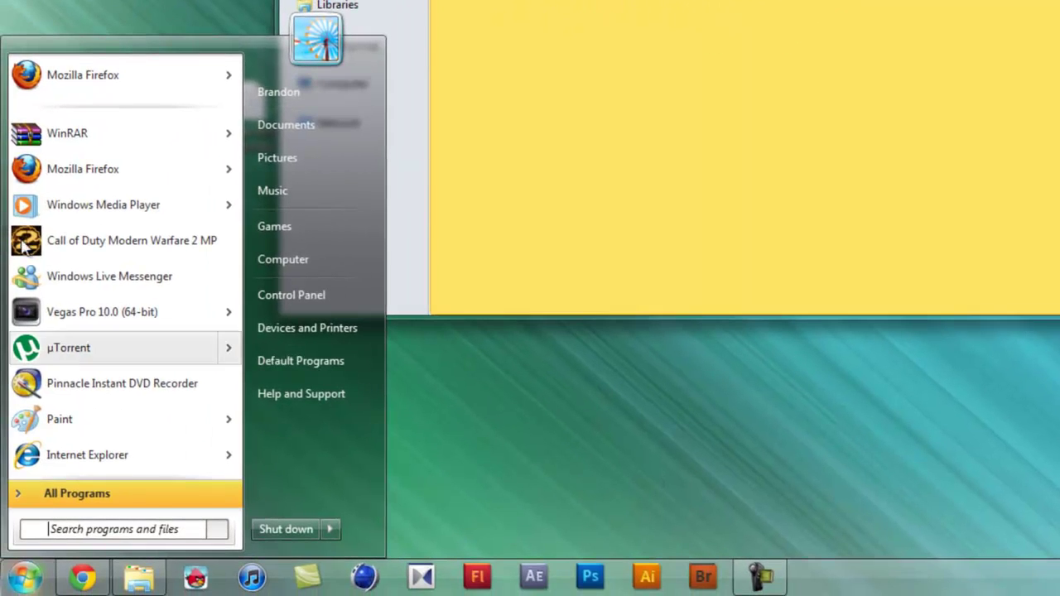
click(580, 151)
click(25, 21)
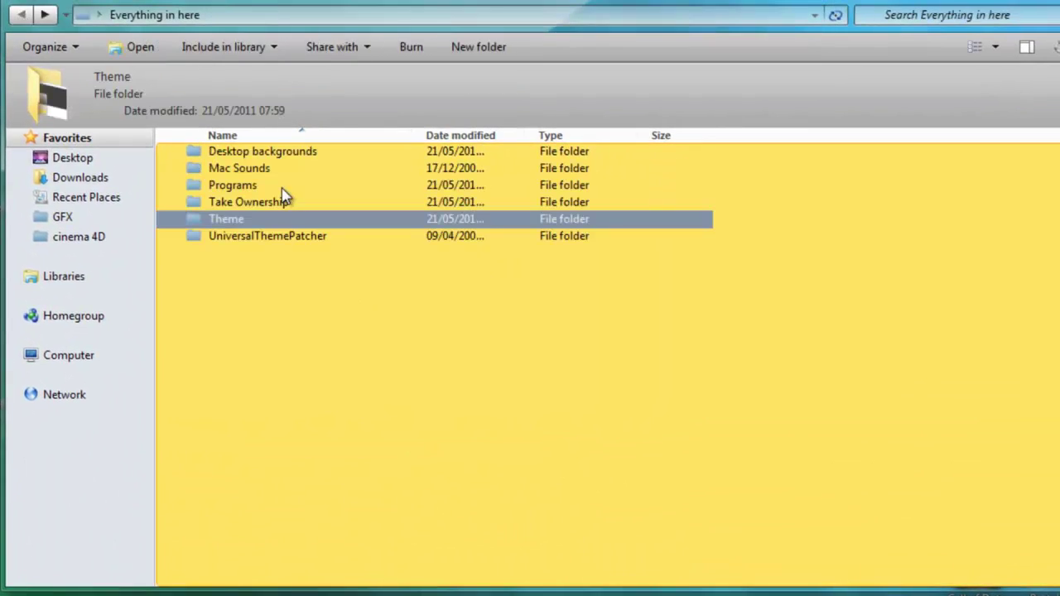
click(251, 239)
double_click(251, 239)
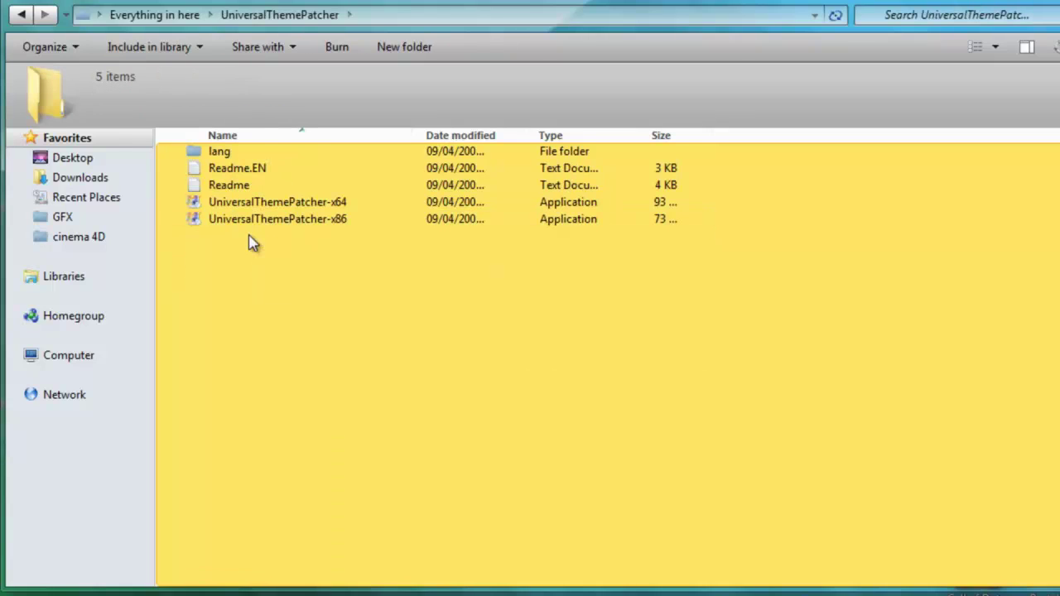
drag(253, 240, 253, 286)
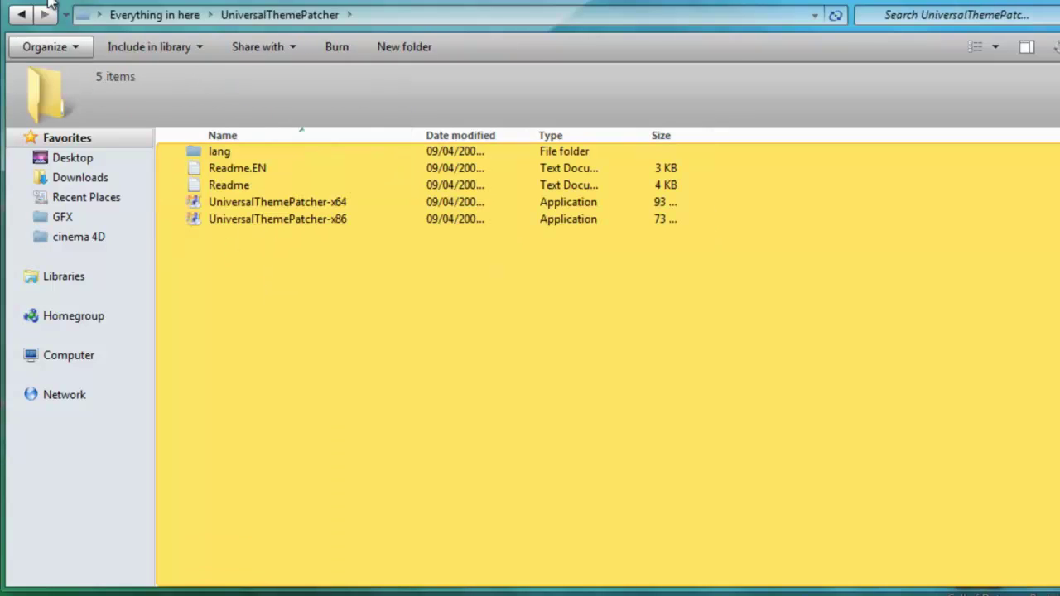
click(20, 15)
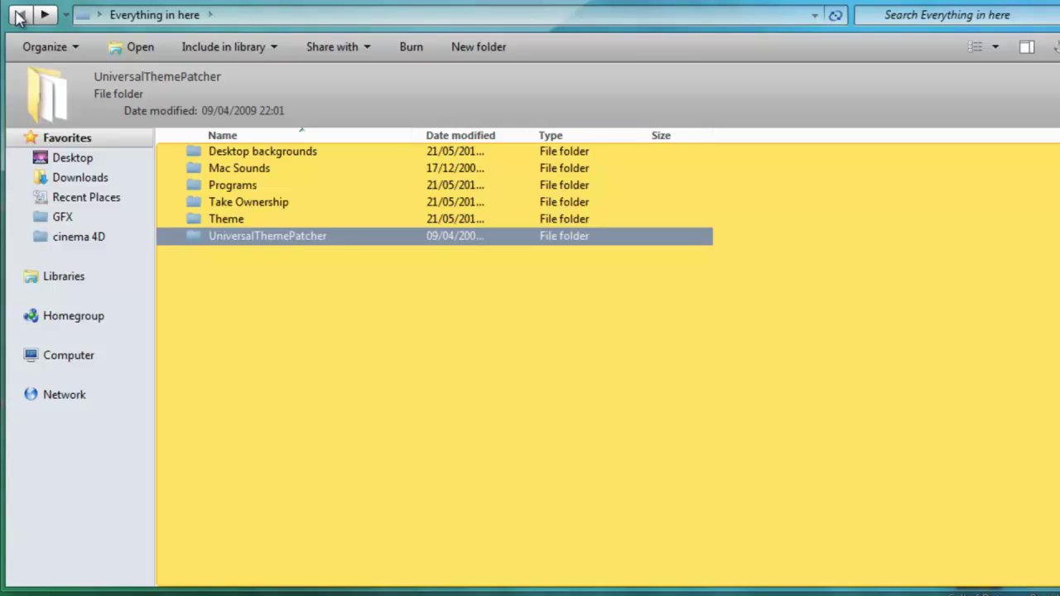
click(280, 329)
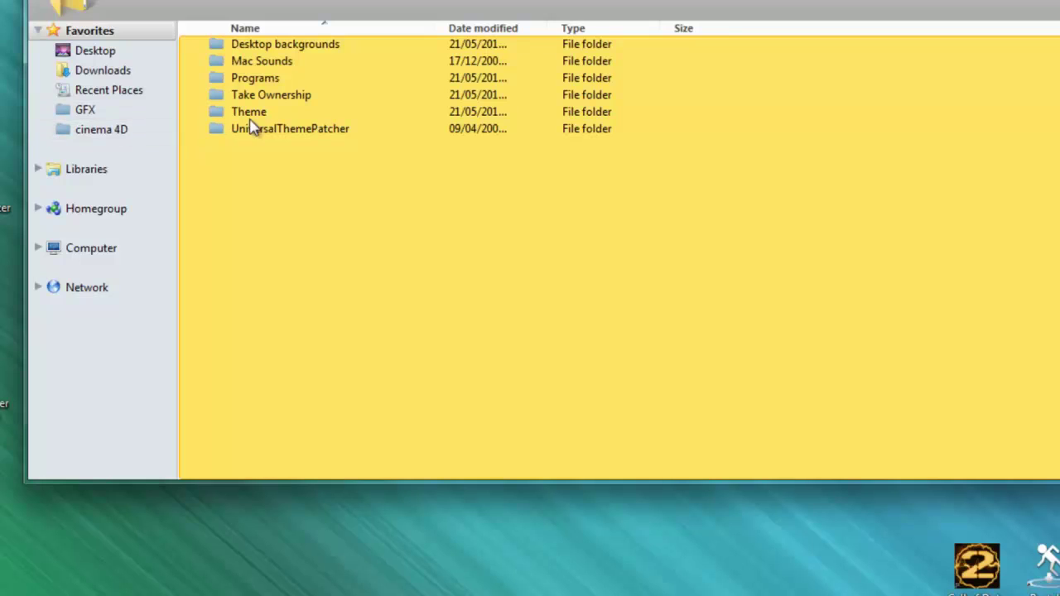
double_click(253, 128)
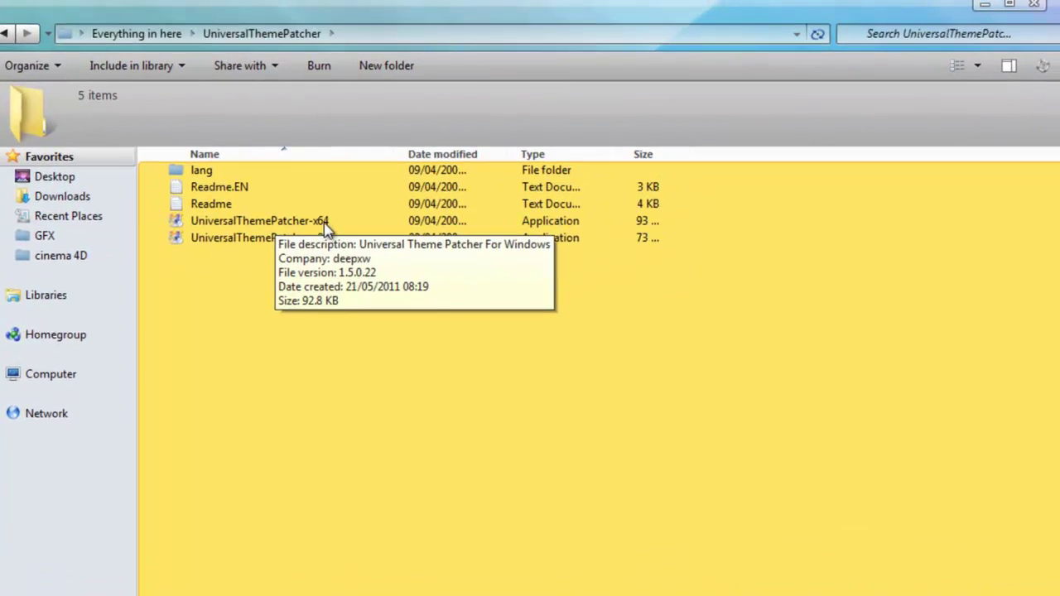
click(354, 124)
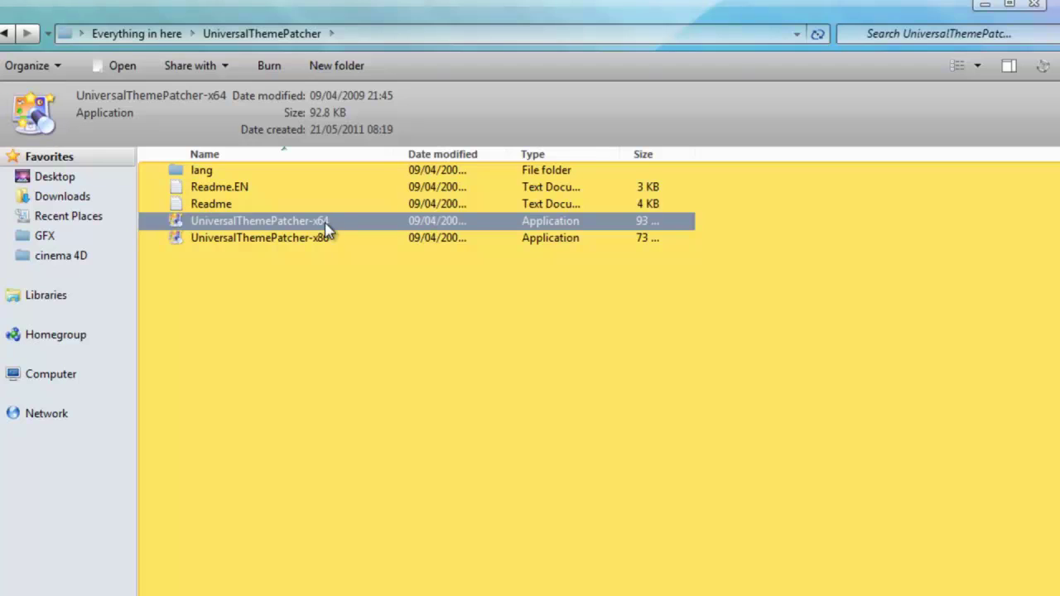
click(326, 242)
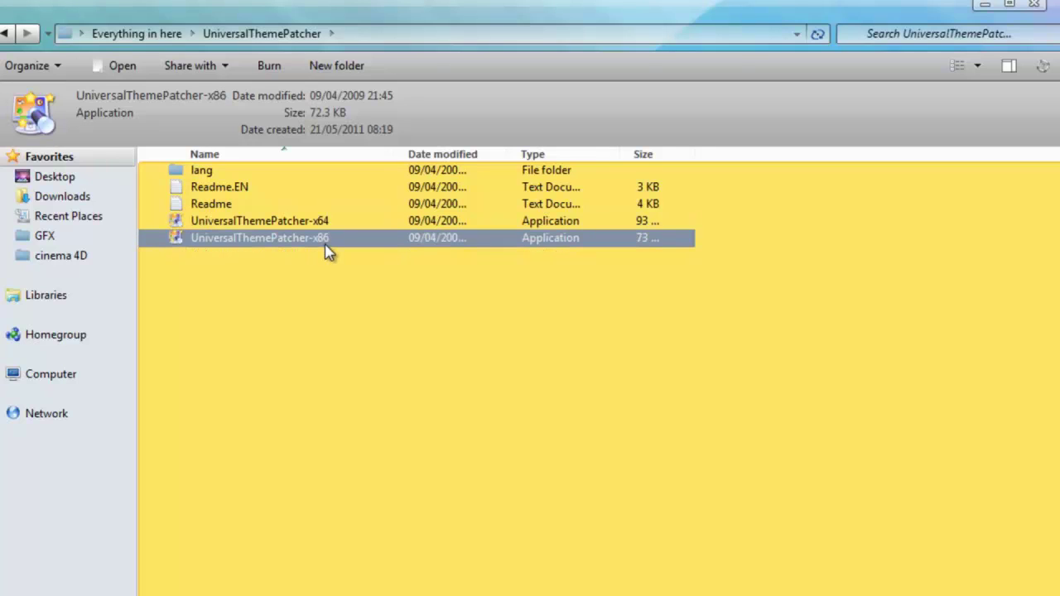
double_click(323, 224)
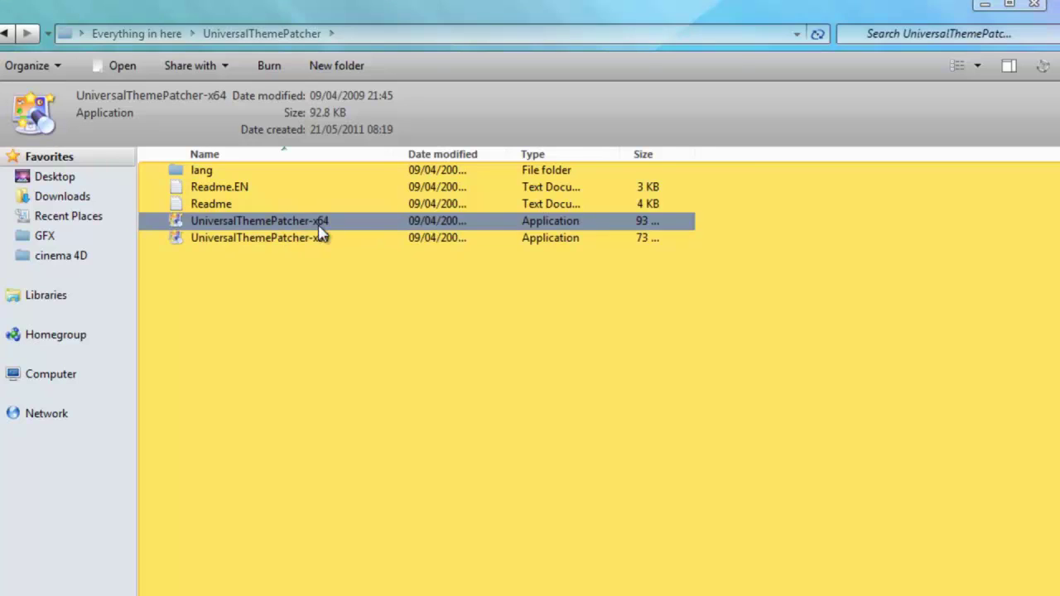
drag(513, 405, 472, 326)
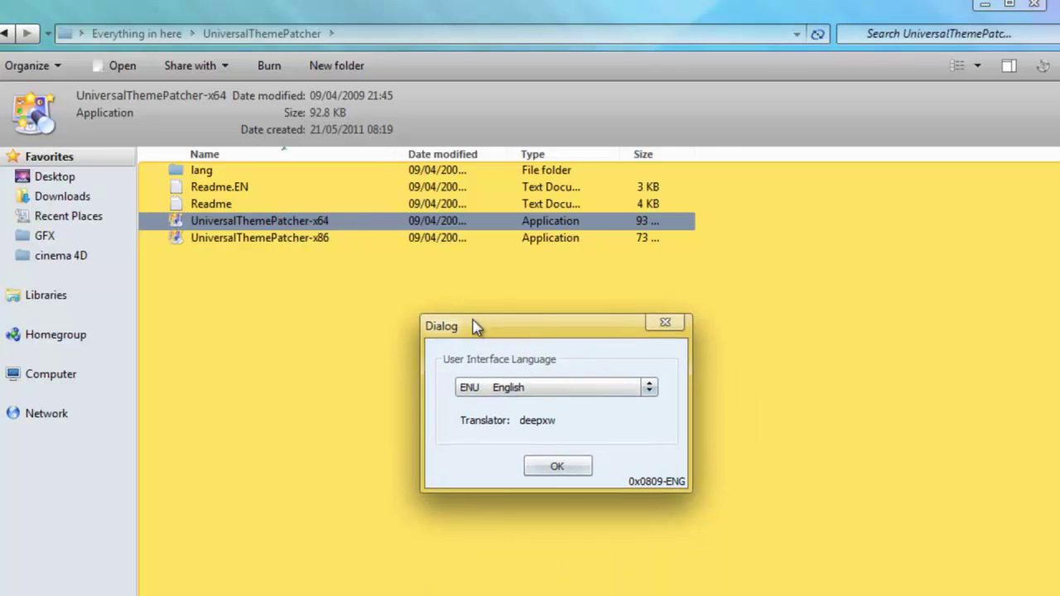
click(550, 465)
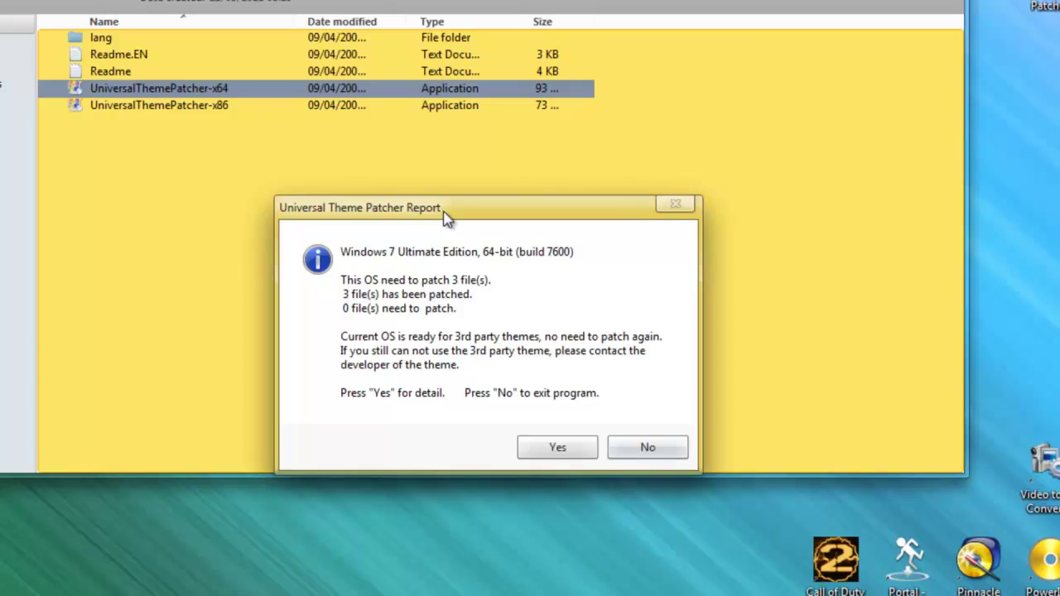
drag(447, 217, 451, 211)
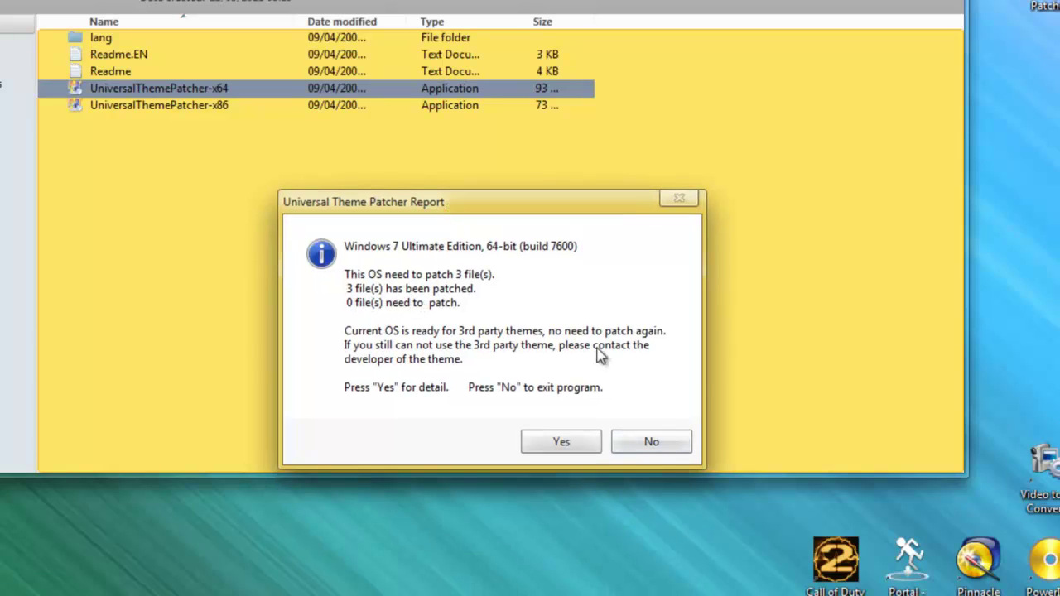
click(565, 442)
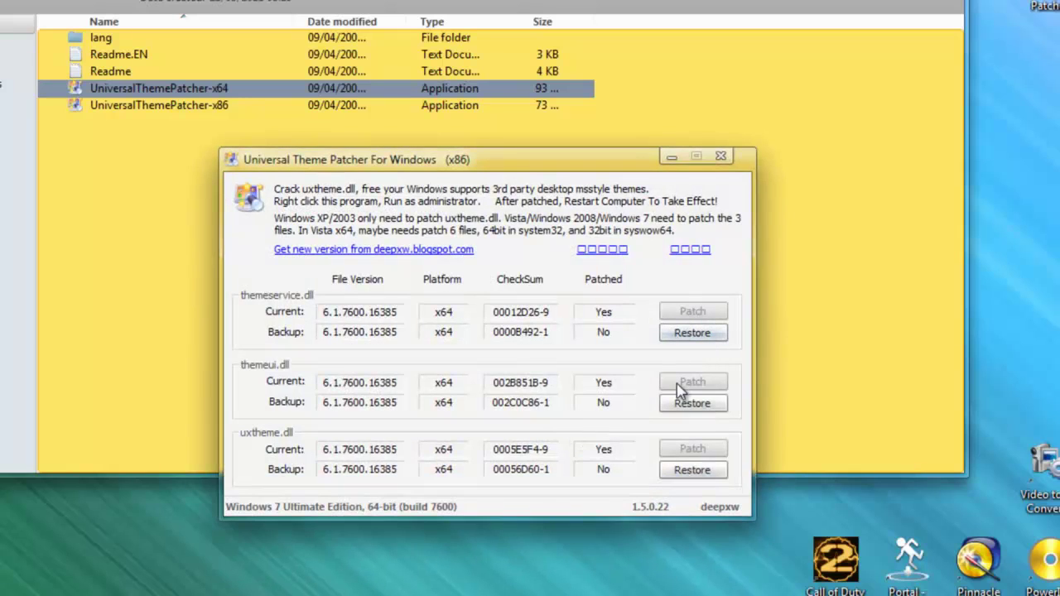
click(721, 157)
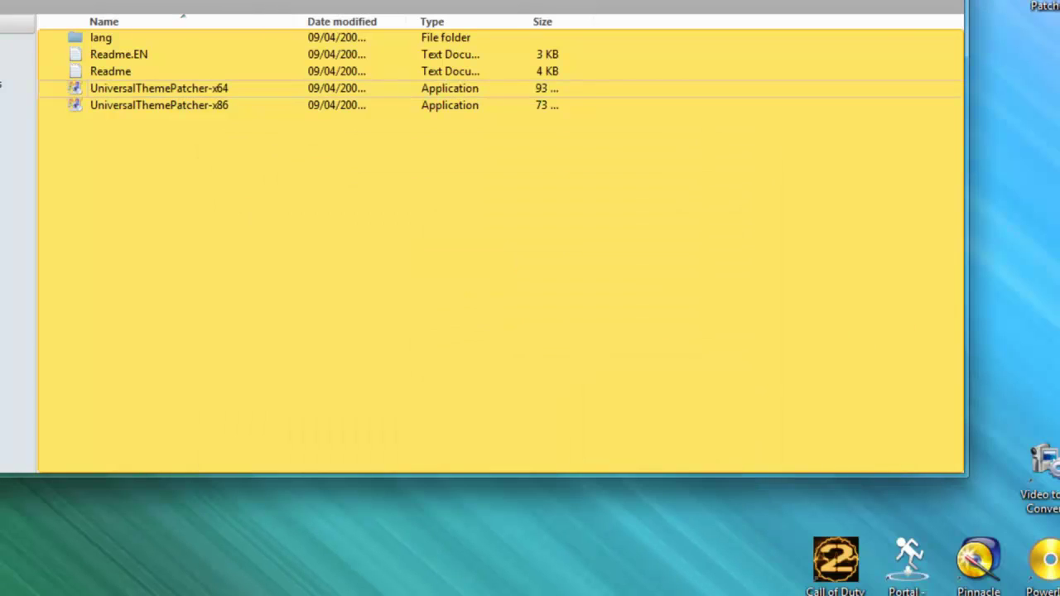
- Copy the X2 Crystal folder and theme file from the Theme folder
key(BackSpace)
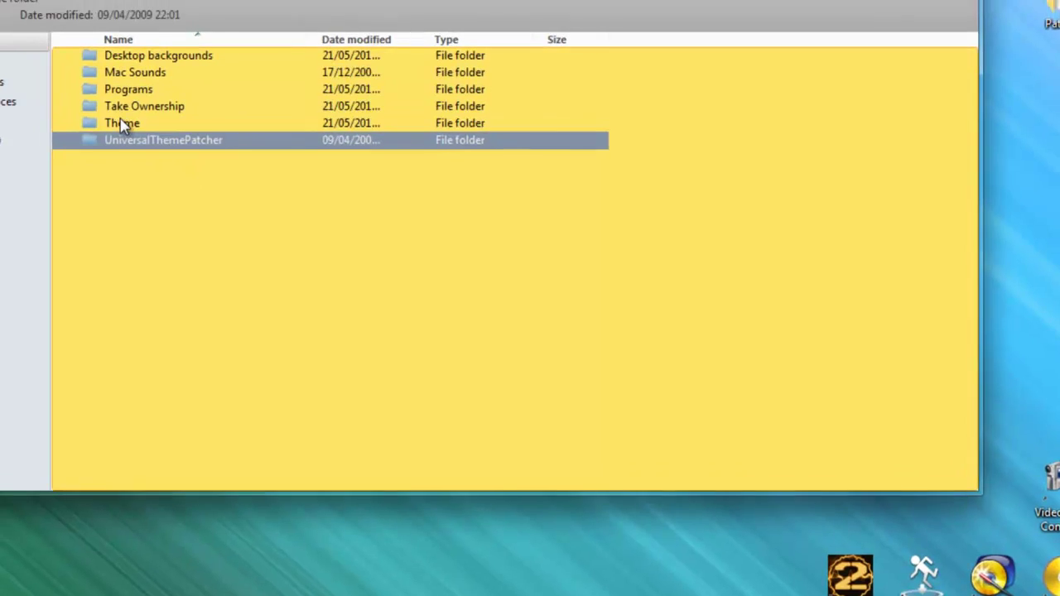
double_click(116, 106)
drag(222, 236, 214, 166)
right_click(222, 185)
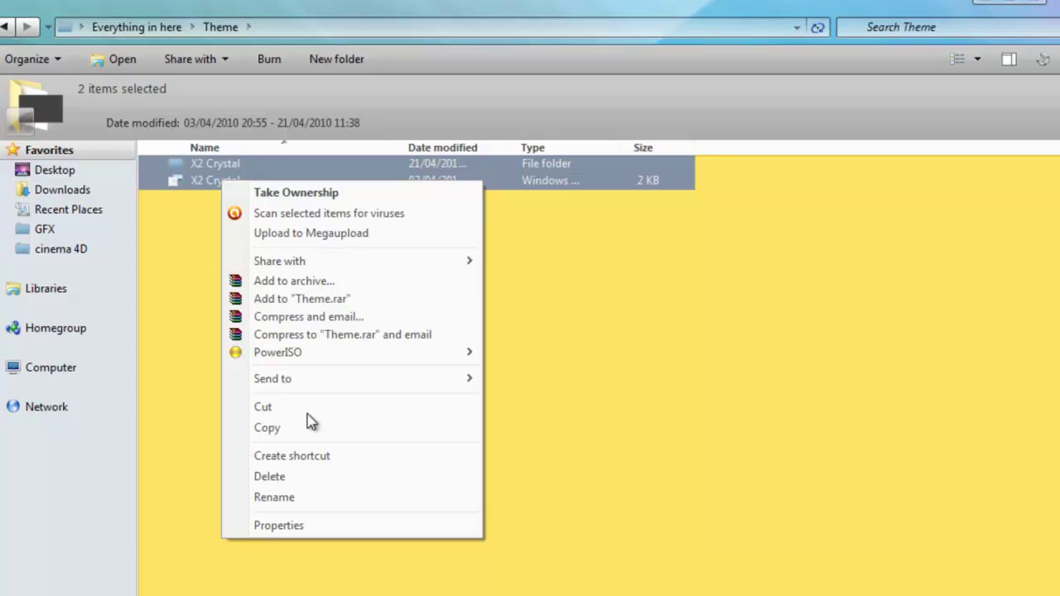
click(277, 430)
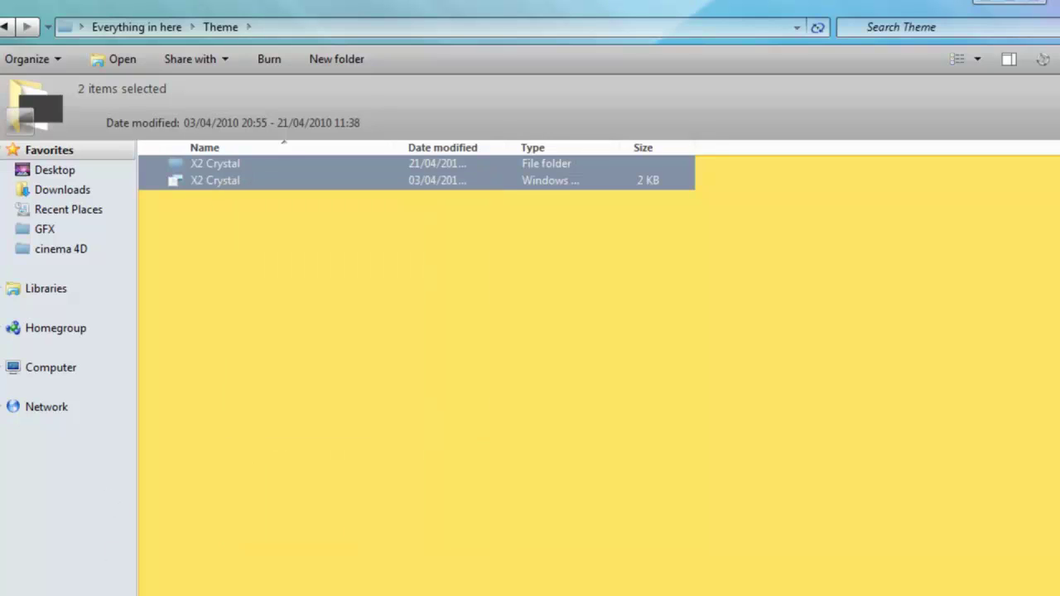
click(317, 359)
- Browse from the Acer (C:) drive to C:\Windows\Resources\Themes
mouse_move(9, 432)
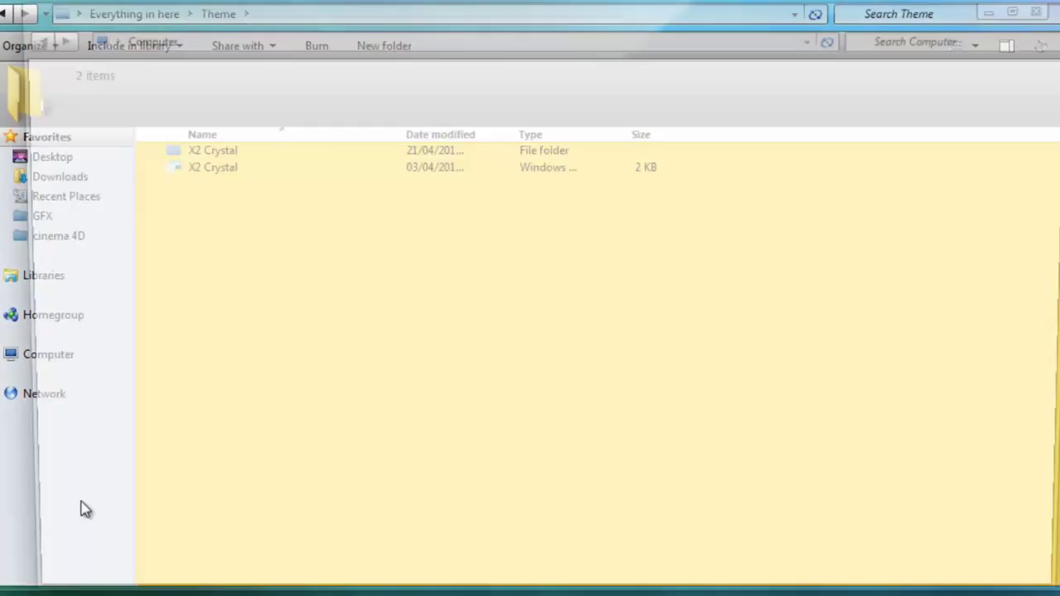
click(50, 367)
click(335, 214)
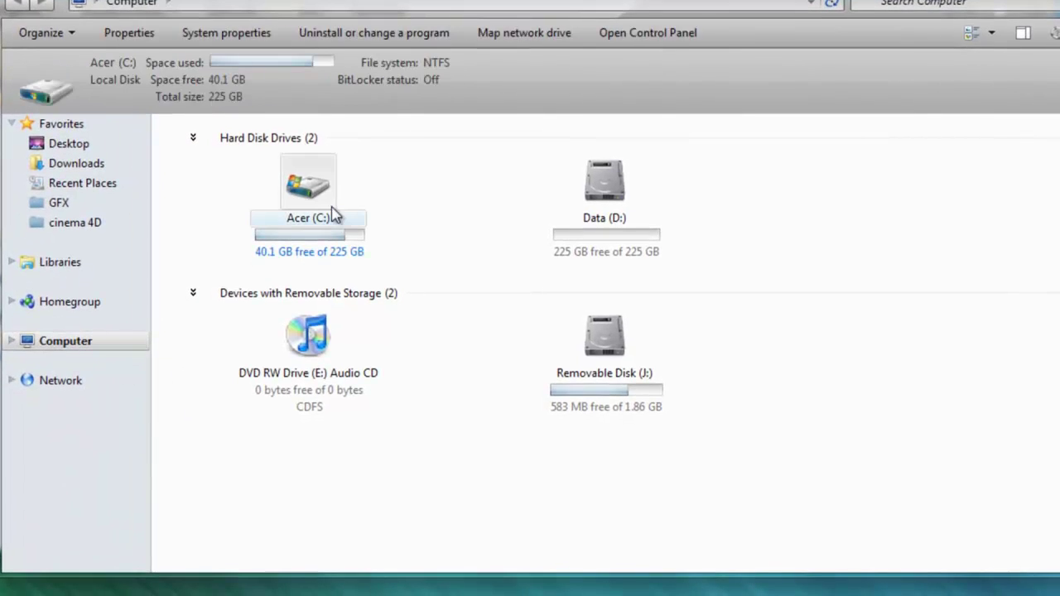
double_click(335, 214)
double_click(238, 356)
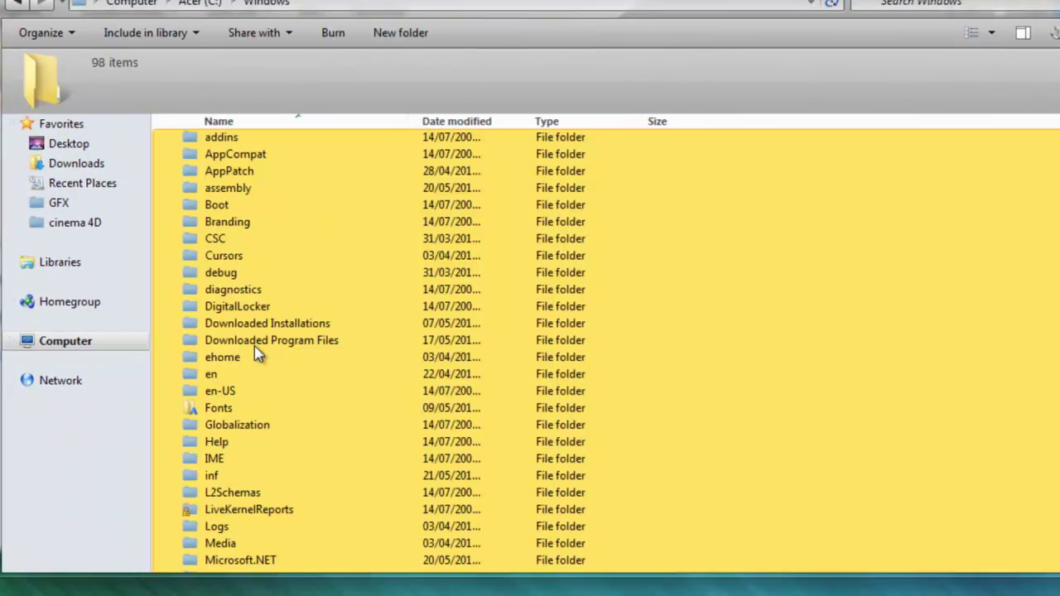
scroll(258, 356, down, 5)
scroll(256, 372, down, 1)
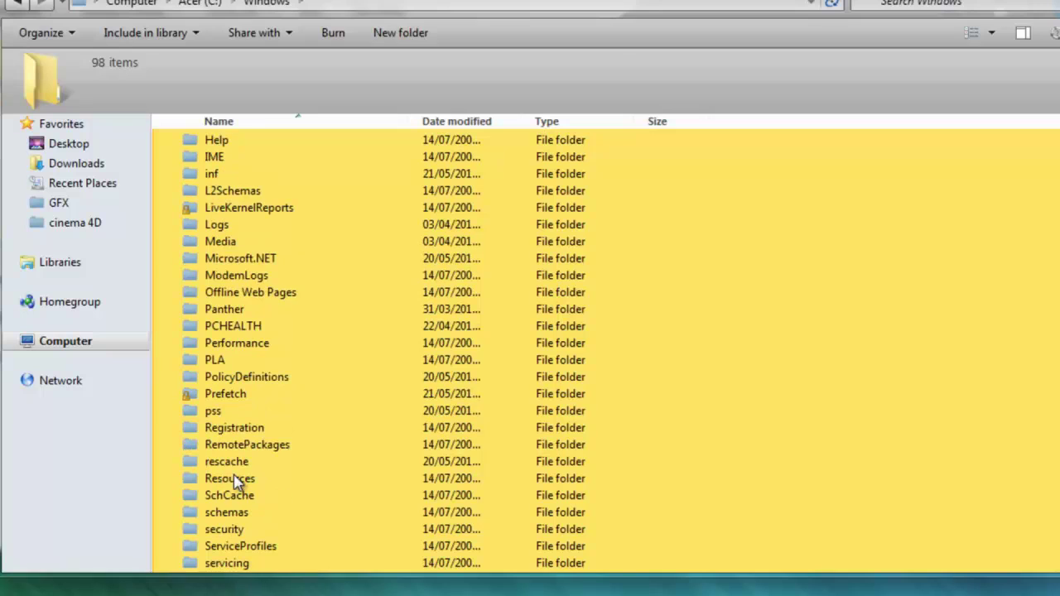
double_click(251, 479)
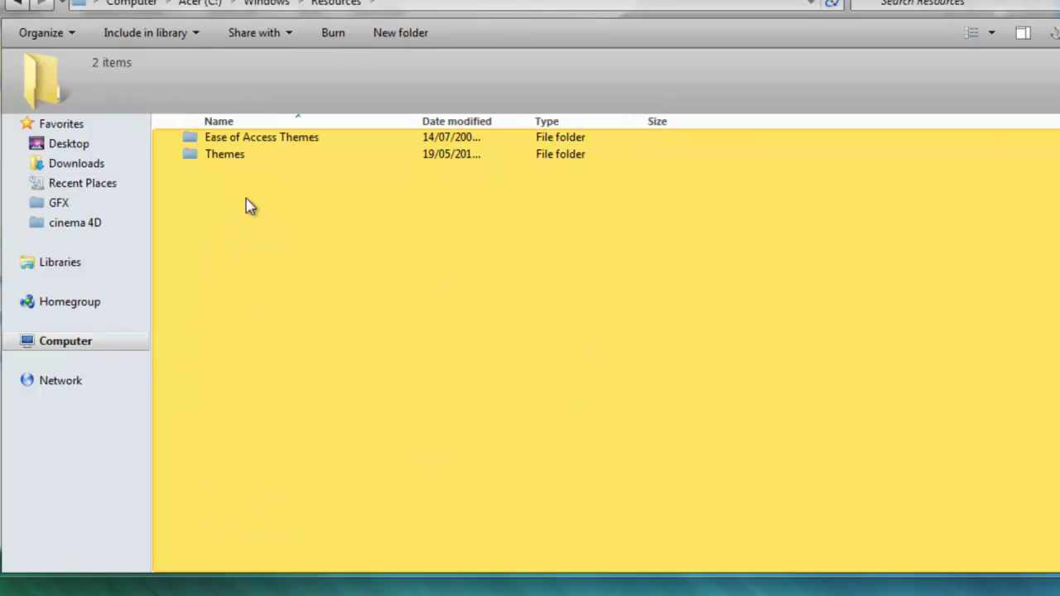
double_click(225, 158)
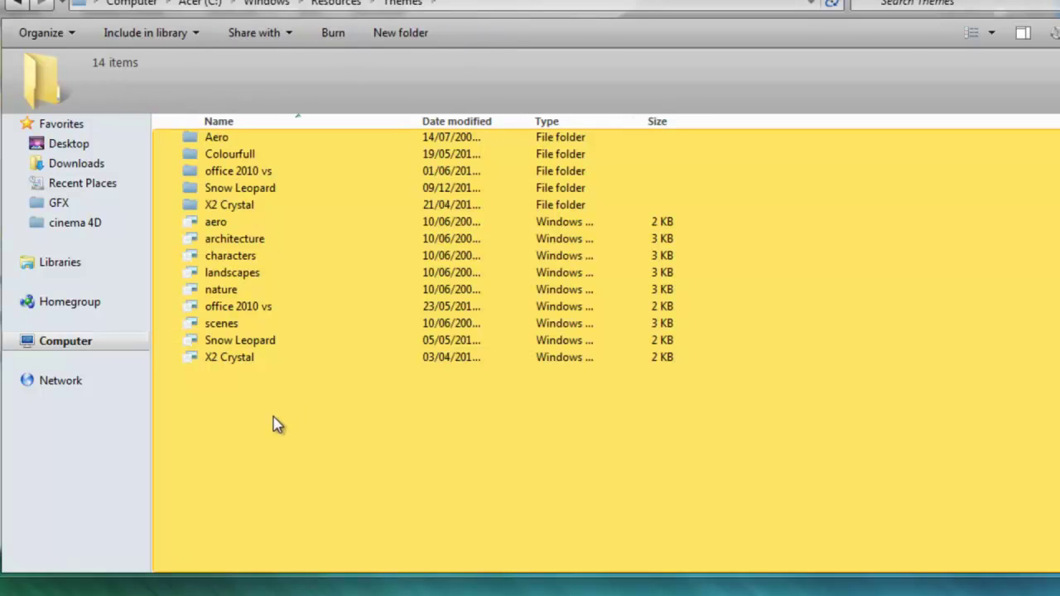
- Paste the X2 Crystal items into Themes, resolving the duplicate file conflict
right_click(277, 430)
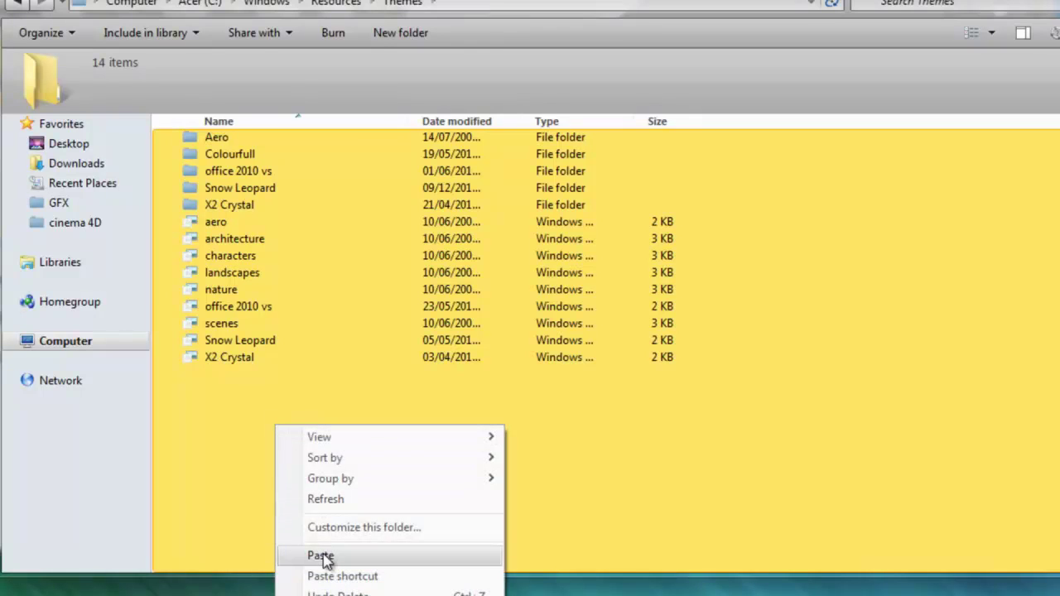
click(327, 556)
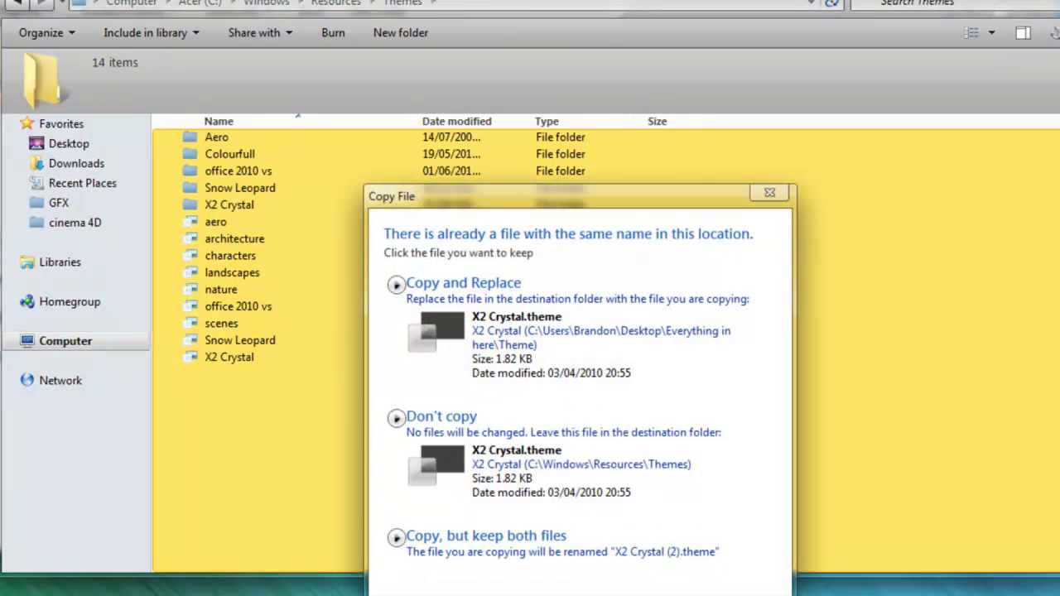
click(462, 283)
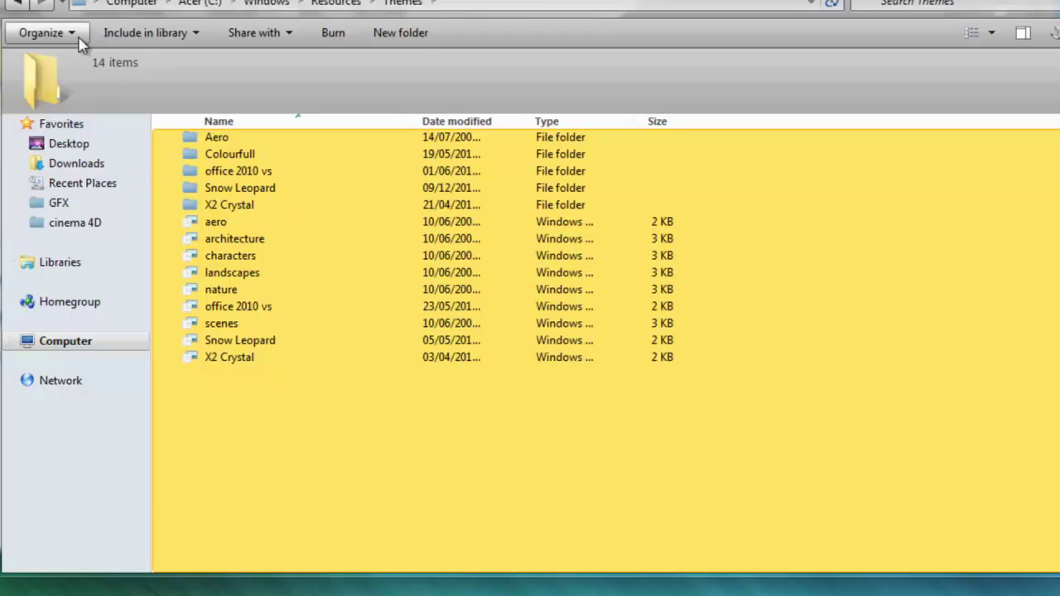
click(16, 5)
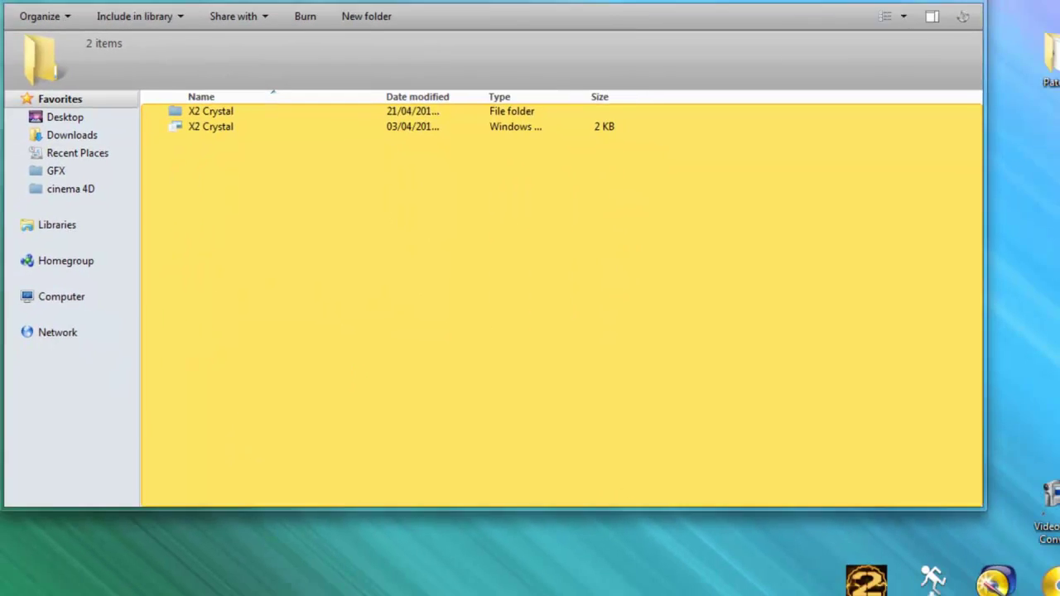
right_click(358, 499)
click(389, 488)
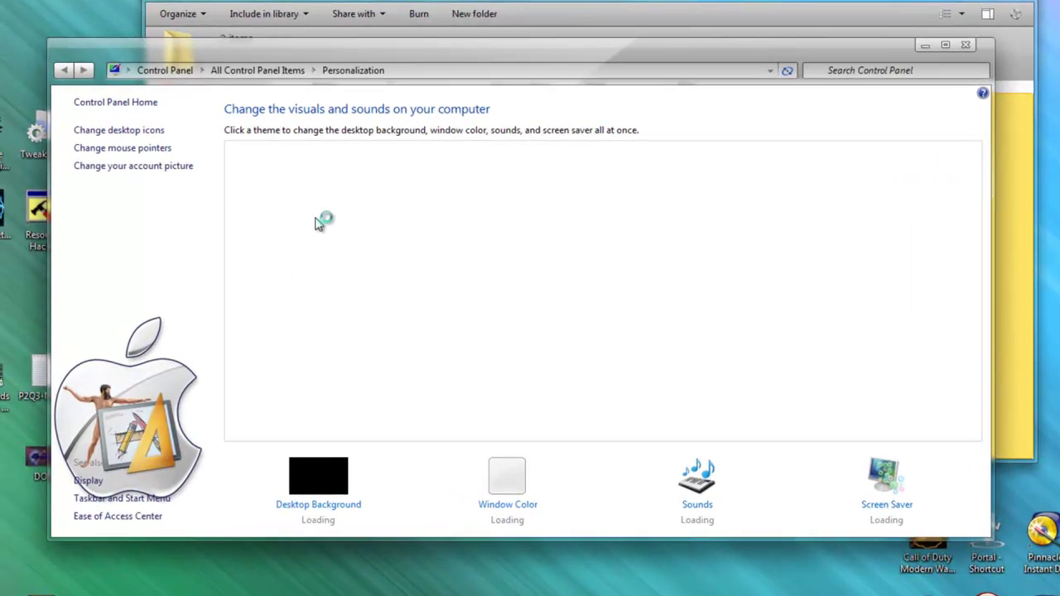
click(513, 497)
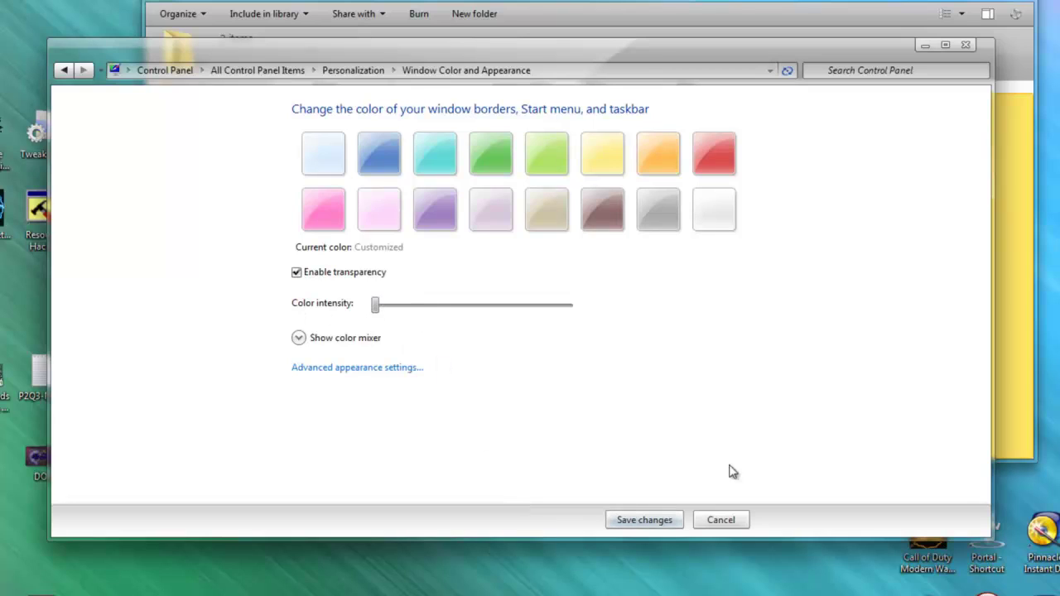
click(664, 519)
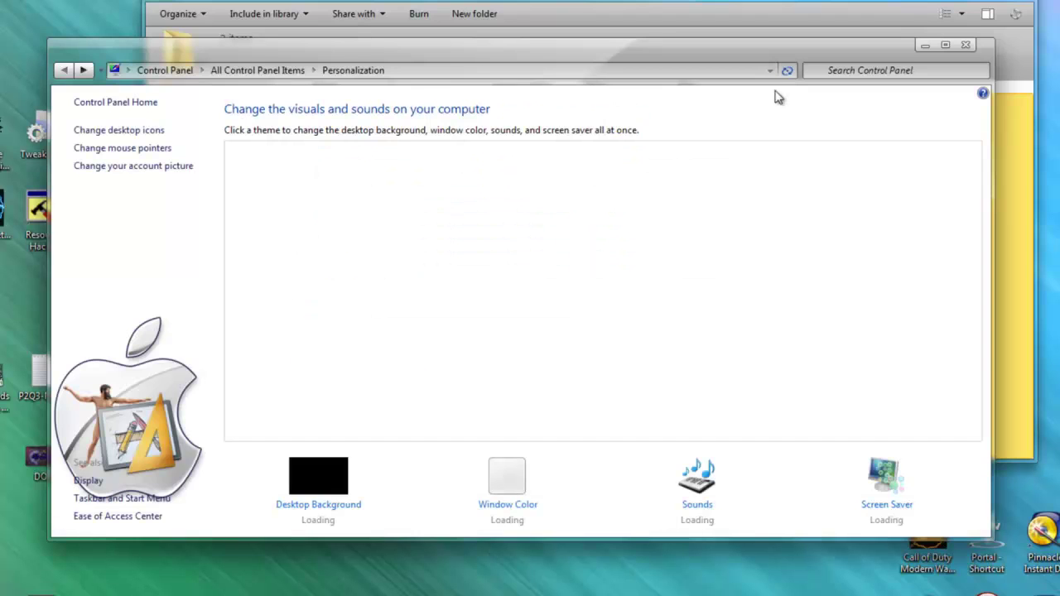
click(965, 46)
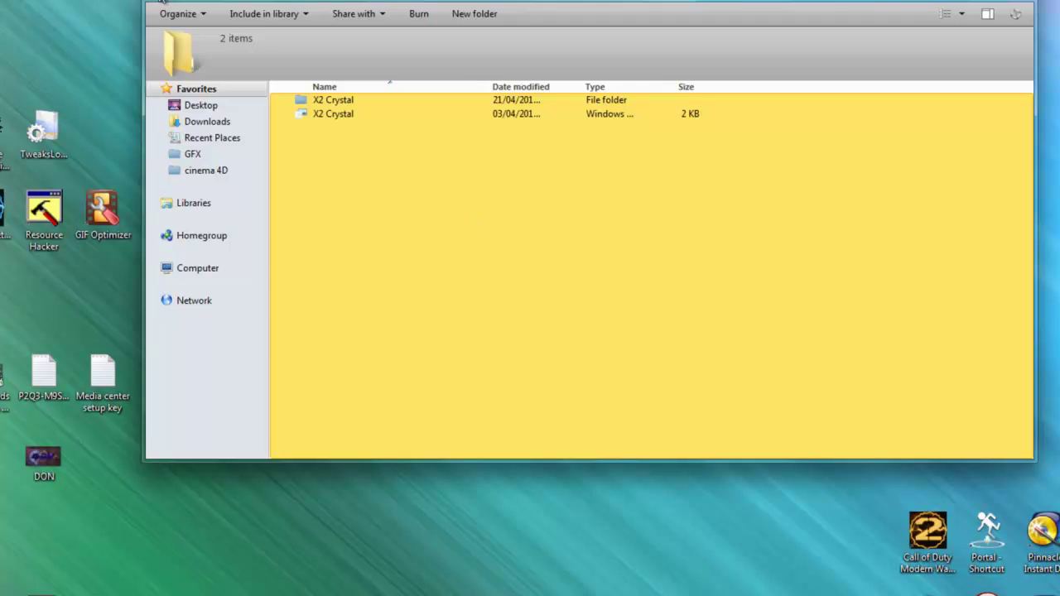
- Open the Desktop backgrounds folder inside Everything in here
click(163, 2)
click(331, 114)
click(335, 127)
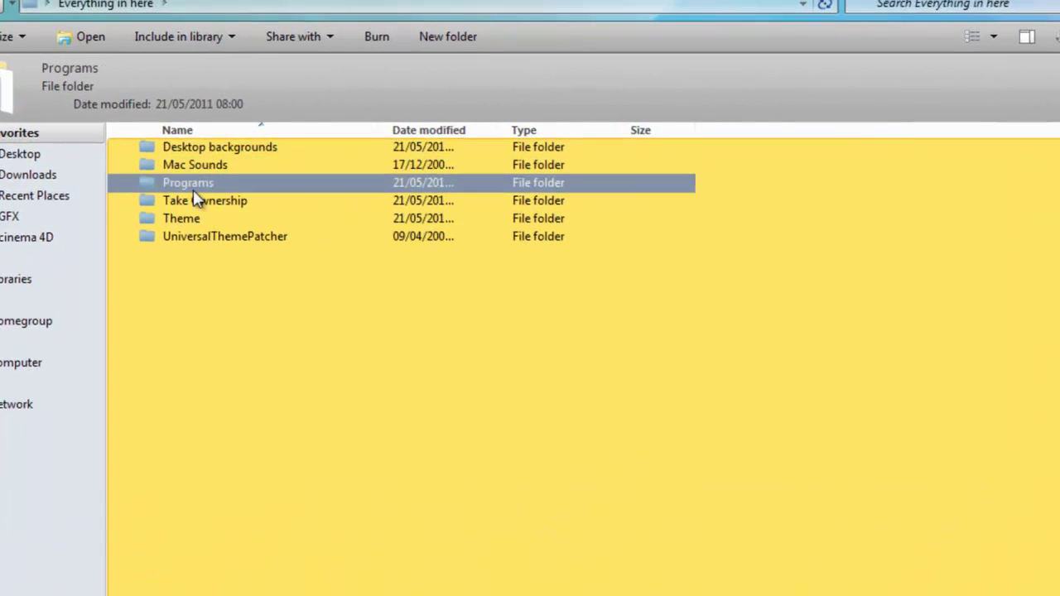
click(193, 164)
click(190, 147)
double_click(191, 146)
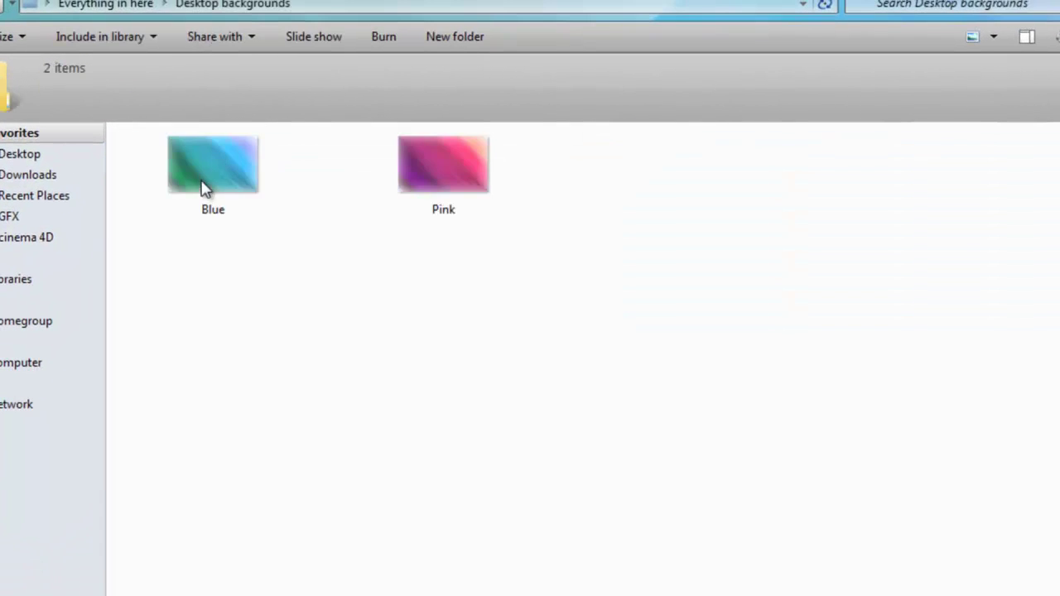
- Compare the size and dimensions of the Blue and Pink background images
click(491, 180)
click(179, 173)
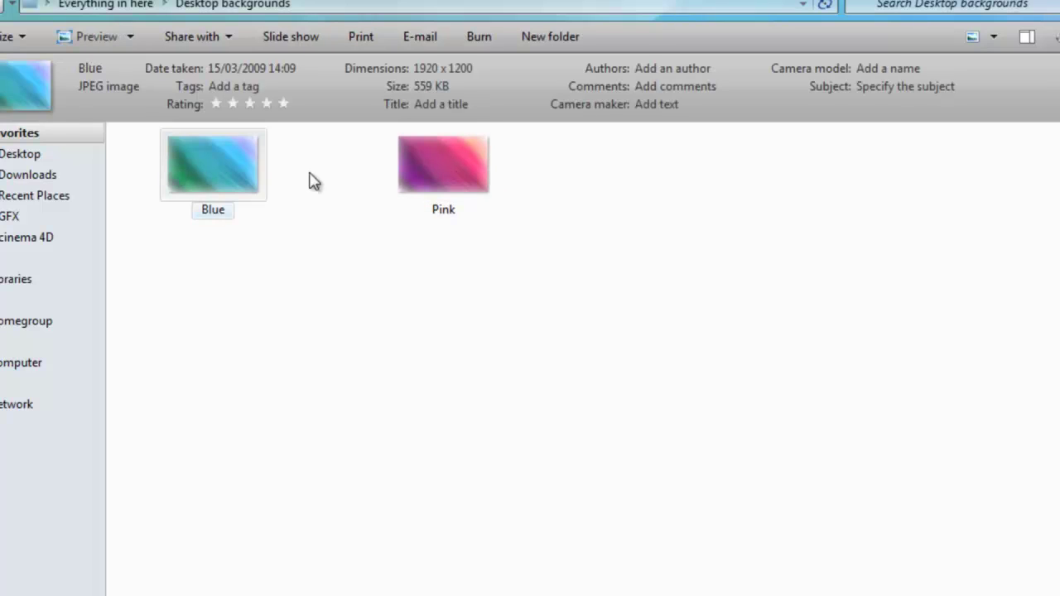
click(397, 179)
click(173, 189)
click(356, 238)
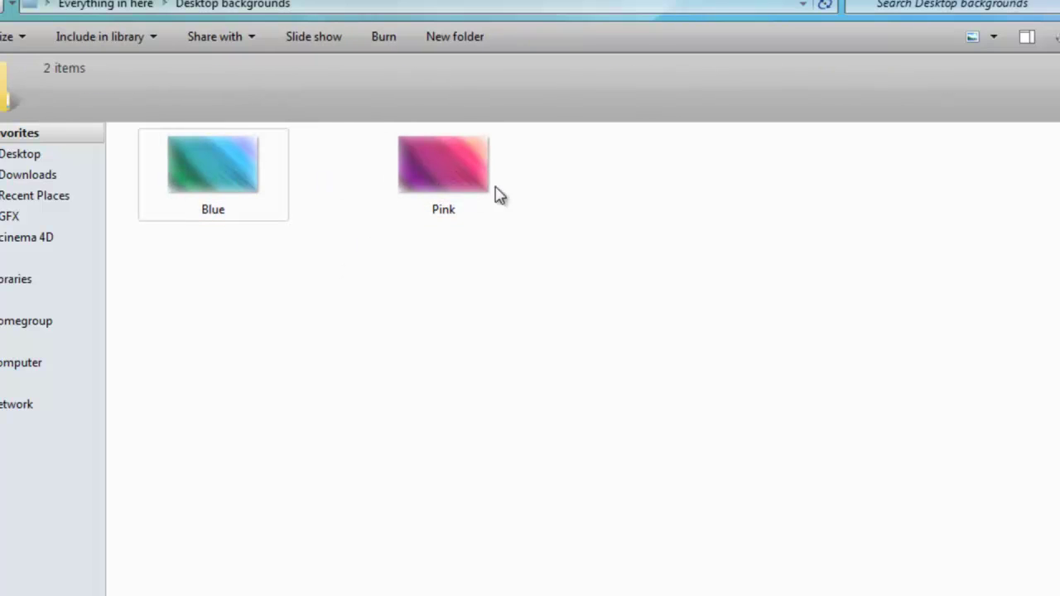
mouse_move(519, 197)
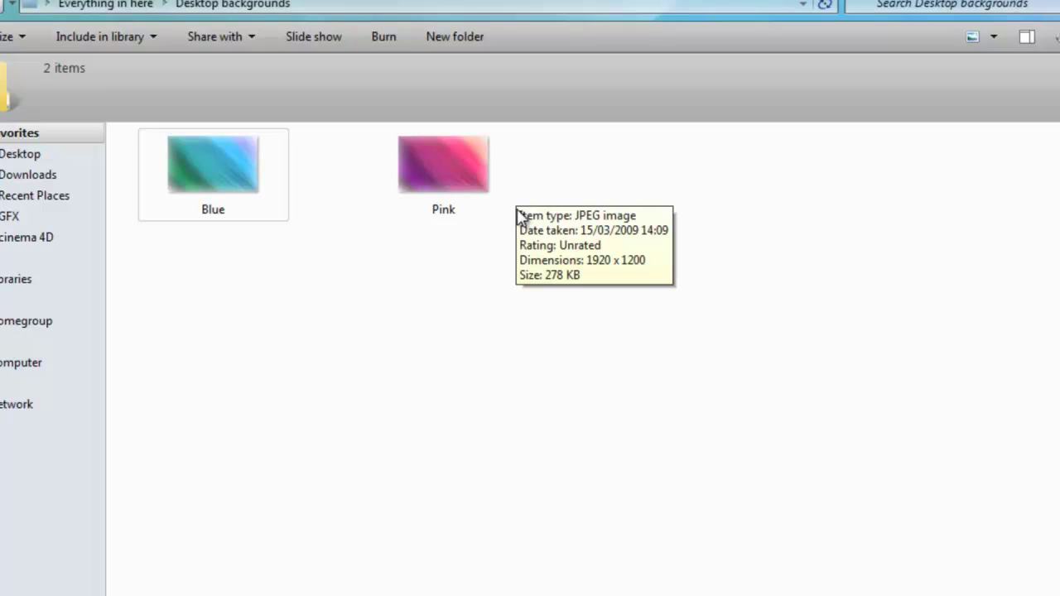
click(242, 187)
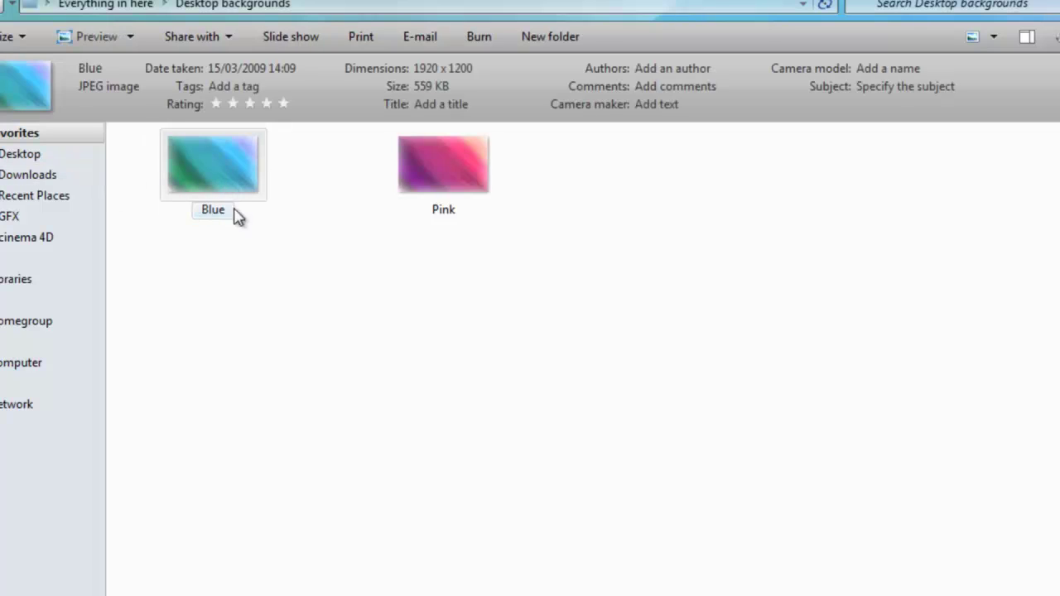
click(318, 337)
click(234, 187)
click(431, 174)
click(174, 170)
click(428, 171)
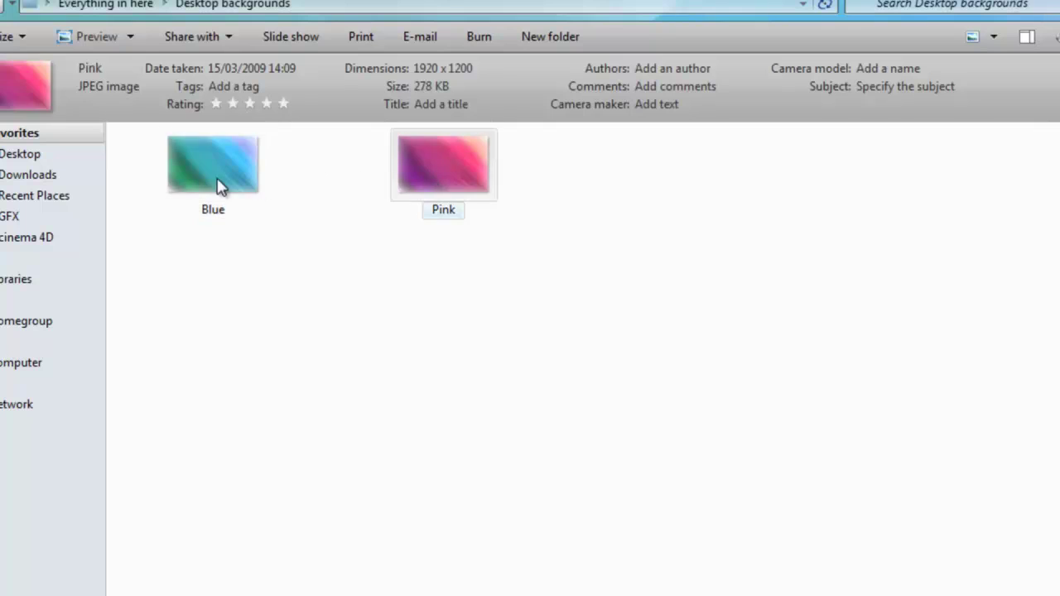
click(220, 188)
right_click(204, 182)
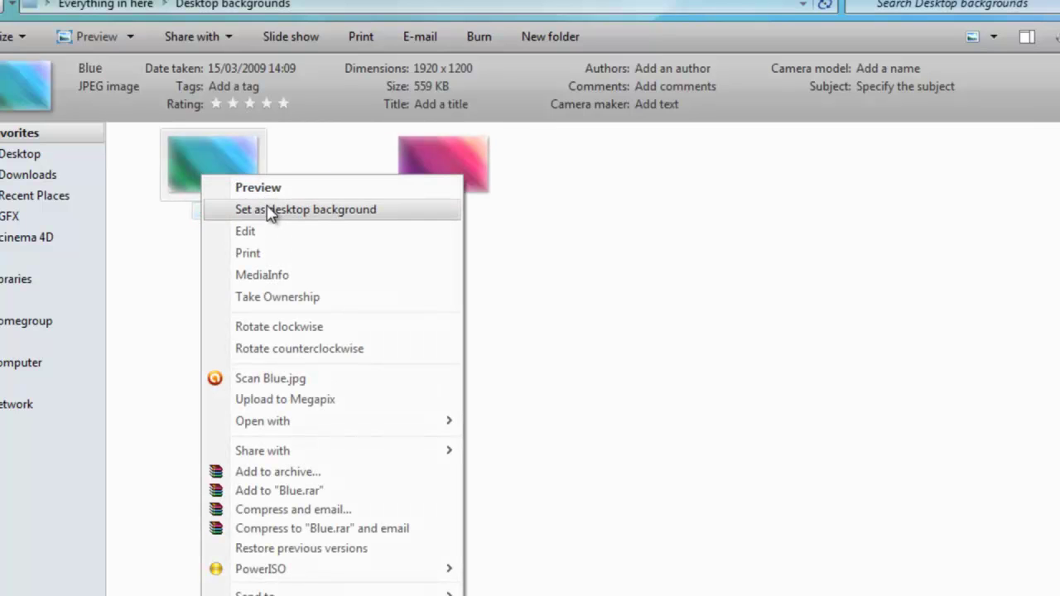
click(627, 291)
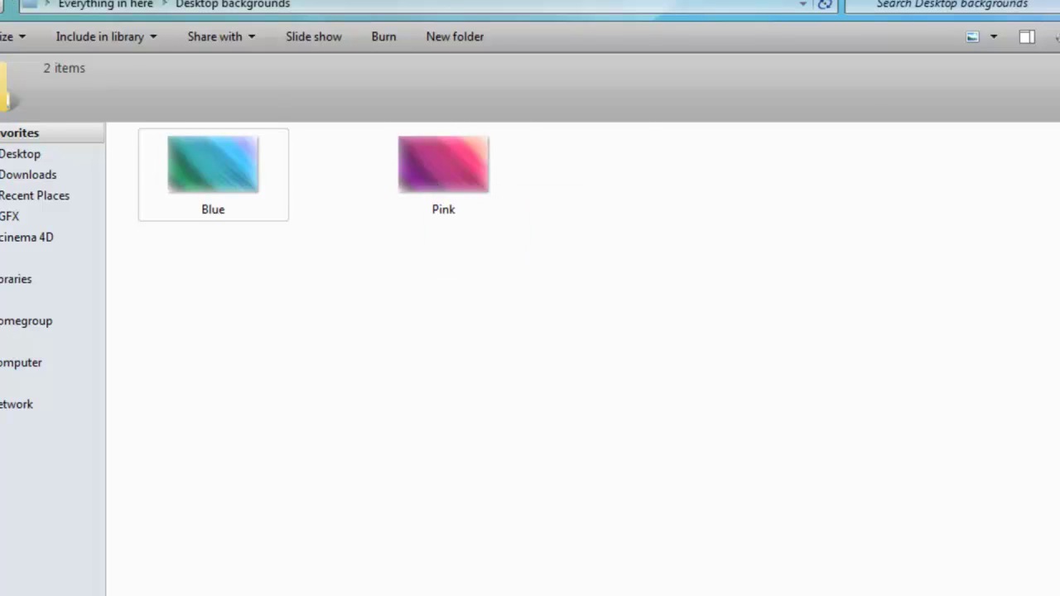
- Return to Everything in here and select the Programs folder
key(BackSpace)
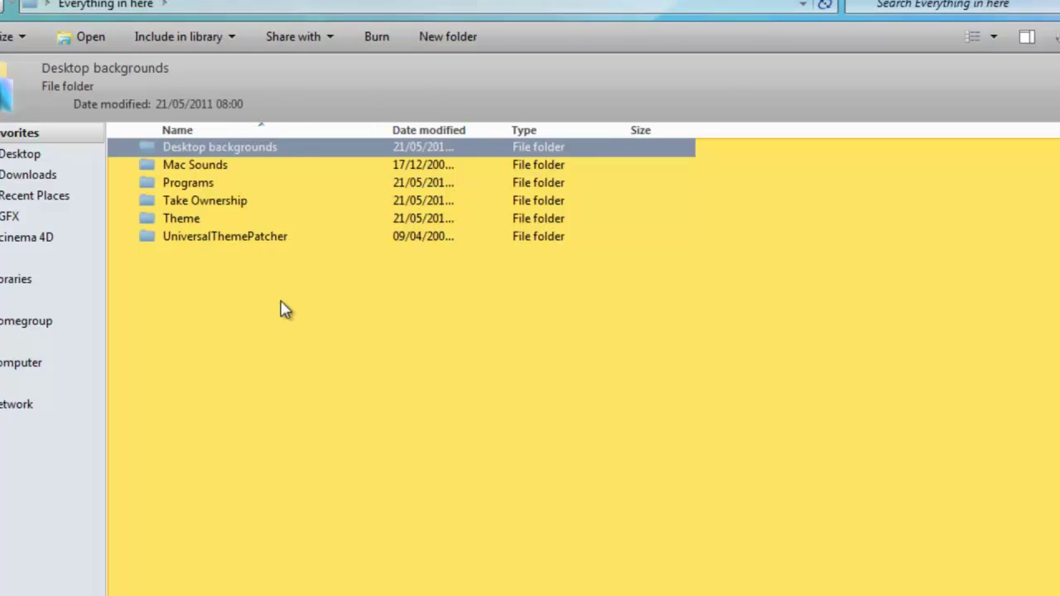
click(288, 369)
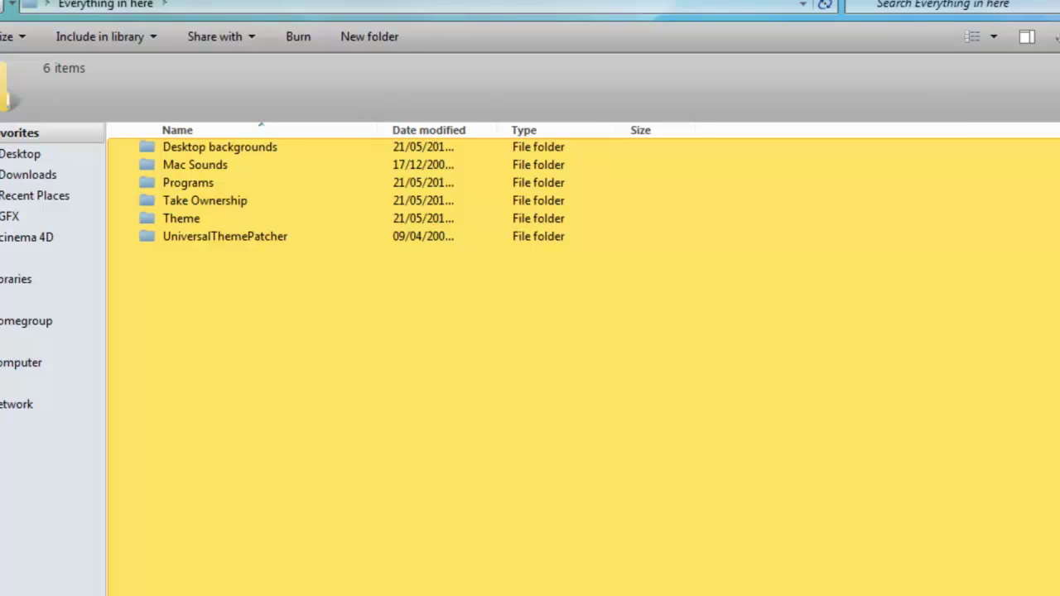
click(183, 184)
click(188, 184)
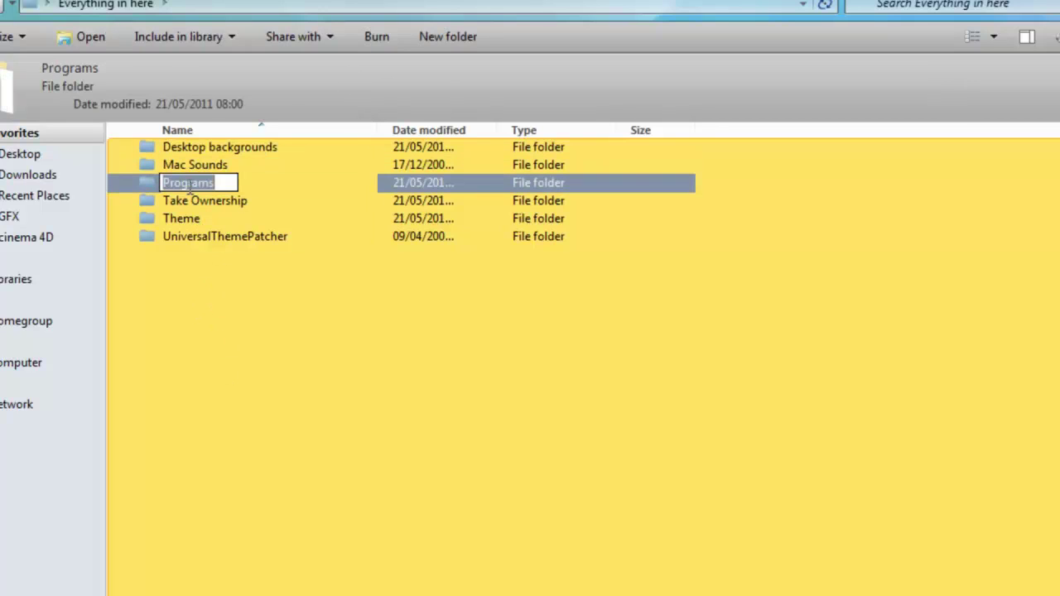
- Launch TweaksLogon from the Programs folder
click(252, 183)
double_click(252, 183)
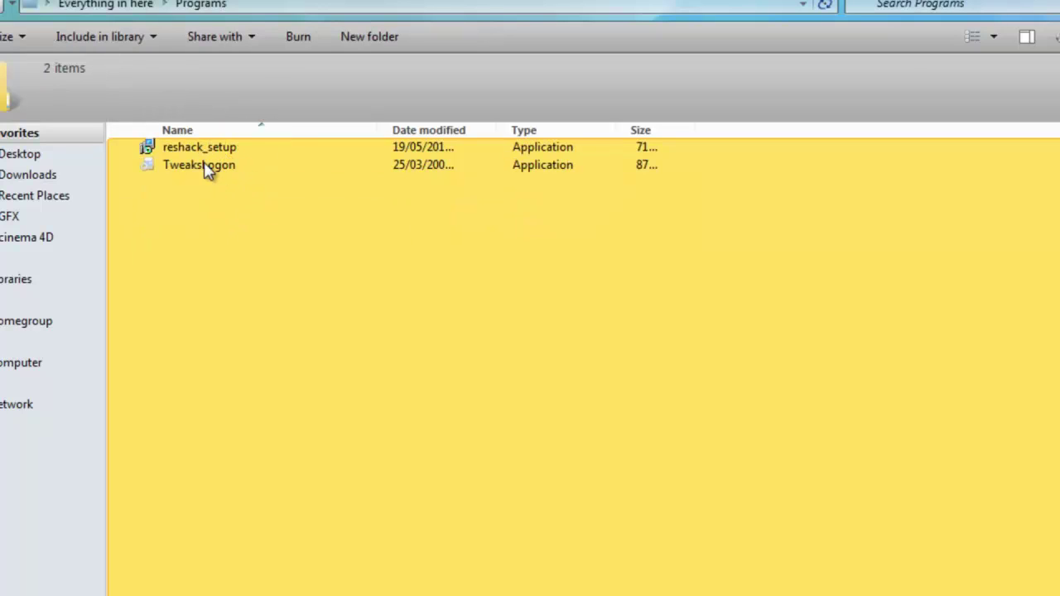
click(207, 168)
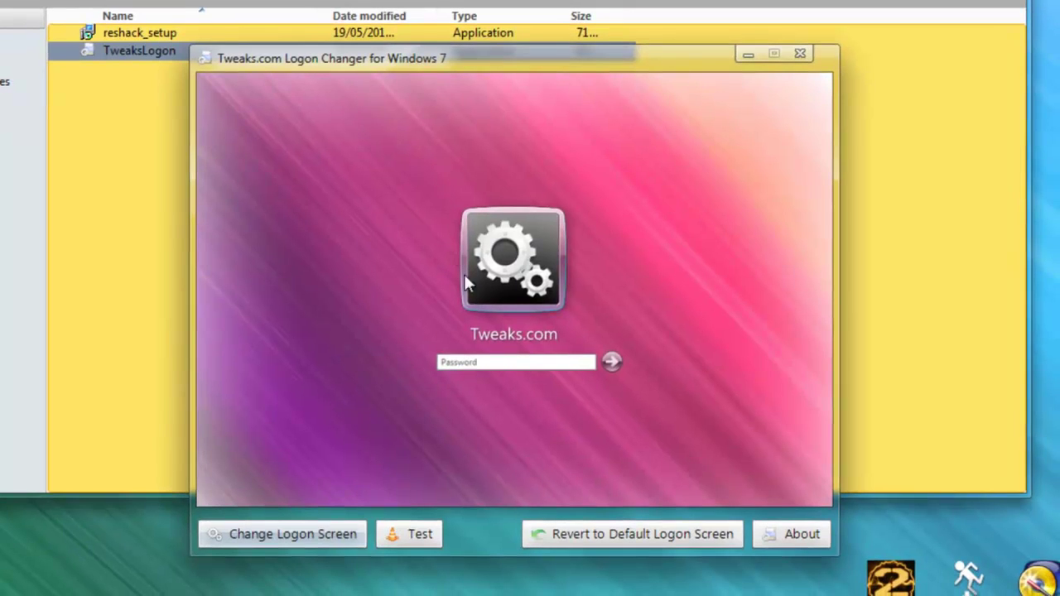
drag(488, 64, 649, 25)
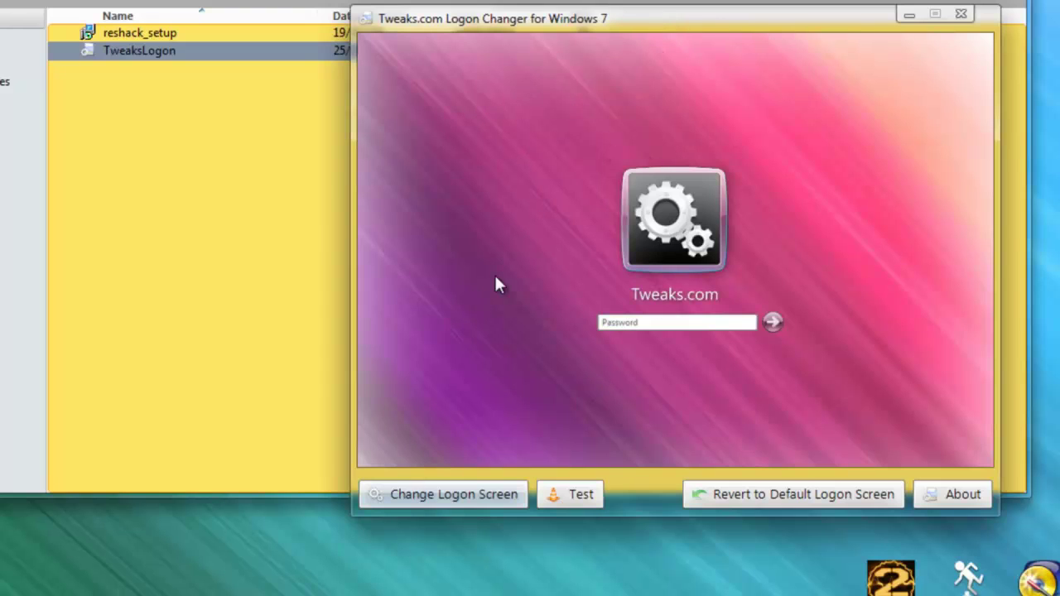
- Choose the Pink image from Desktop backgrounds as the new logon screen
click(474, 492)
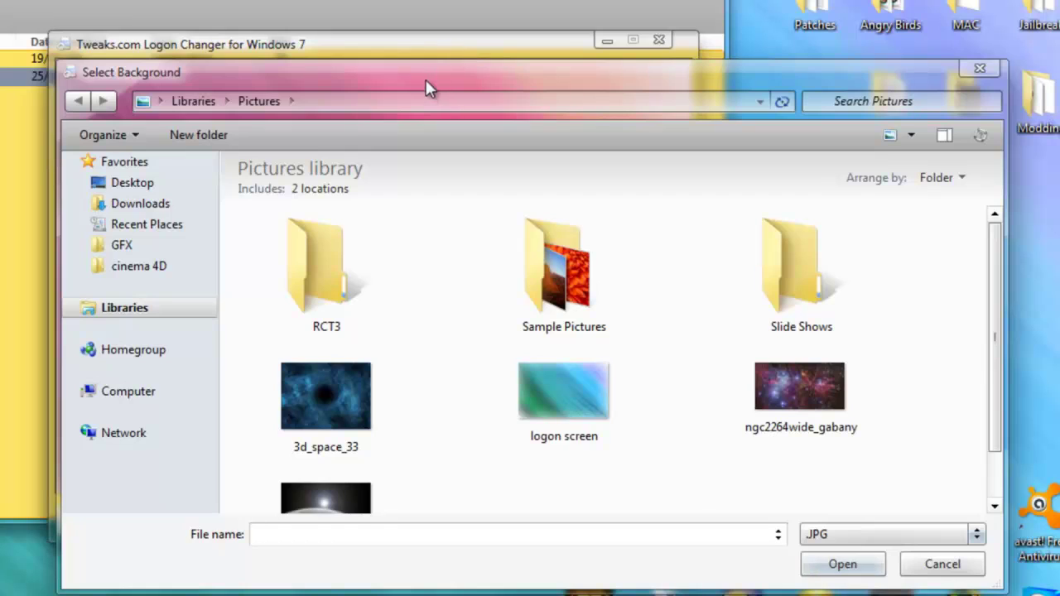
drag(429, 88, 256, 39)
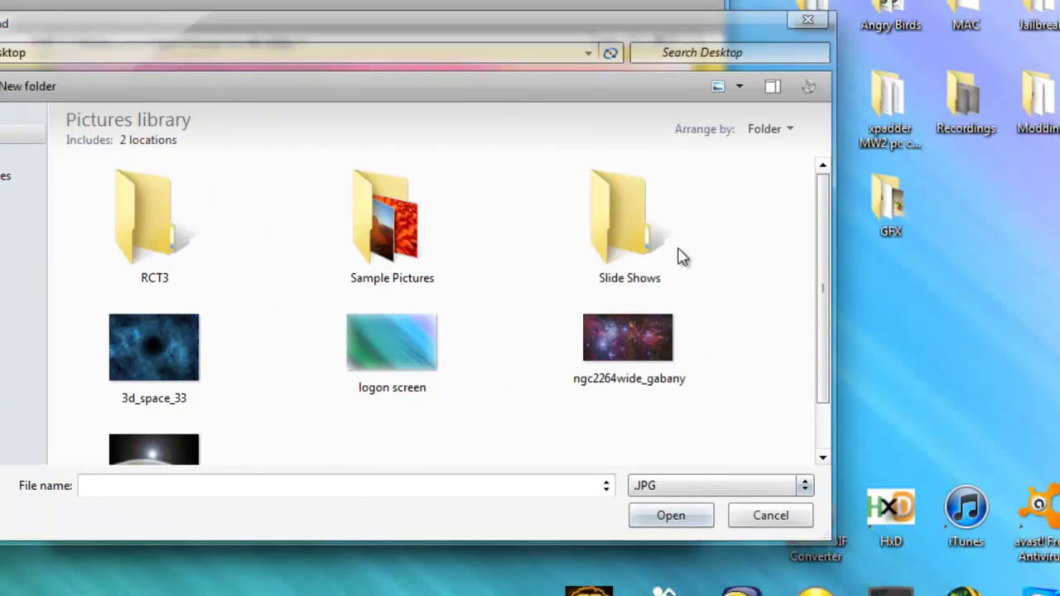
drag(832, 177, 837, 290)
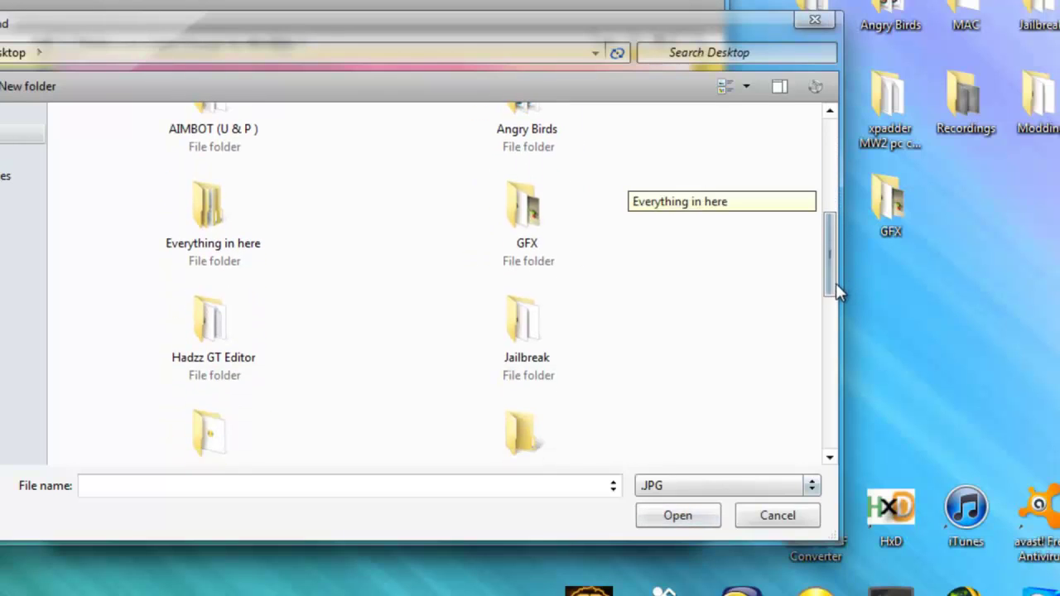
double_click(232, 225)
double_click(145, 130)
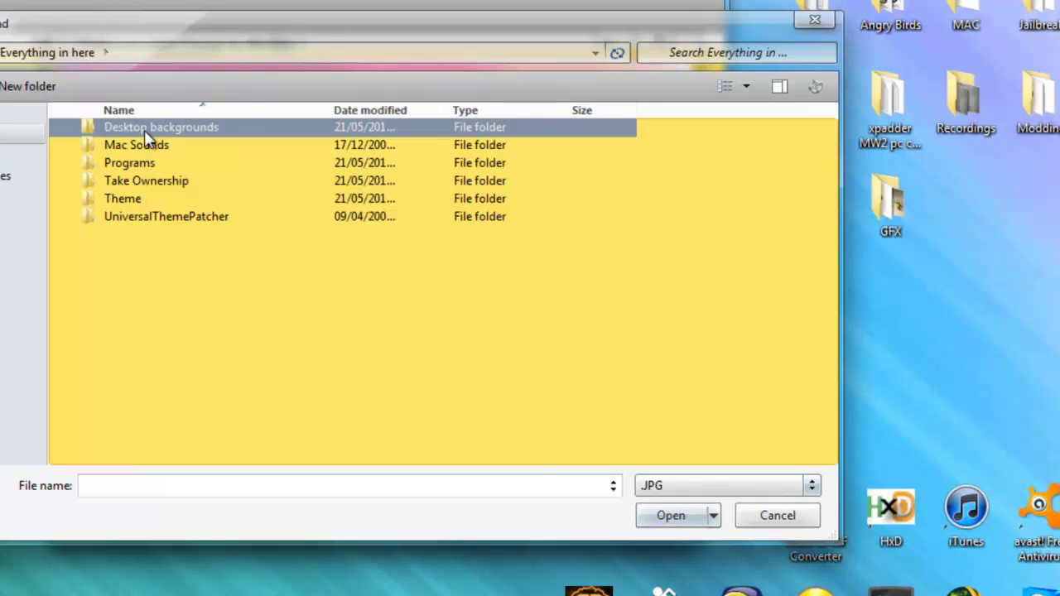
click(390, 171)
click(175, 162)
click(400, 161)
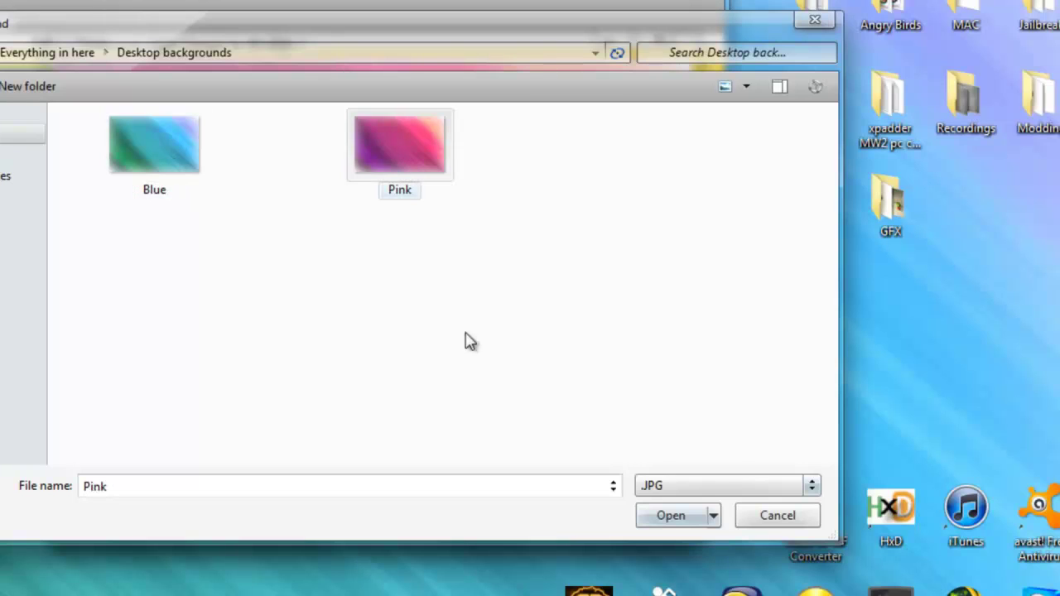
click(669, 515)
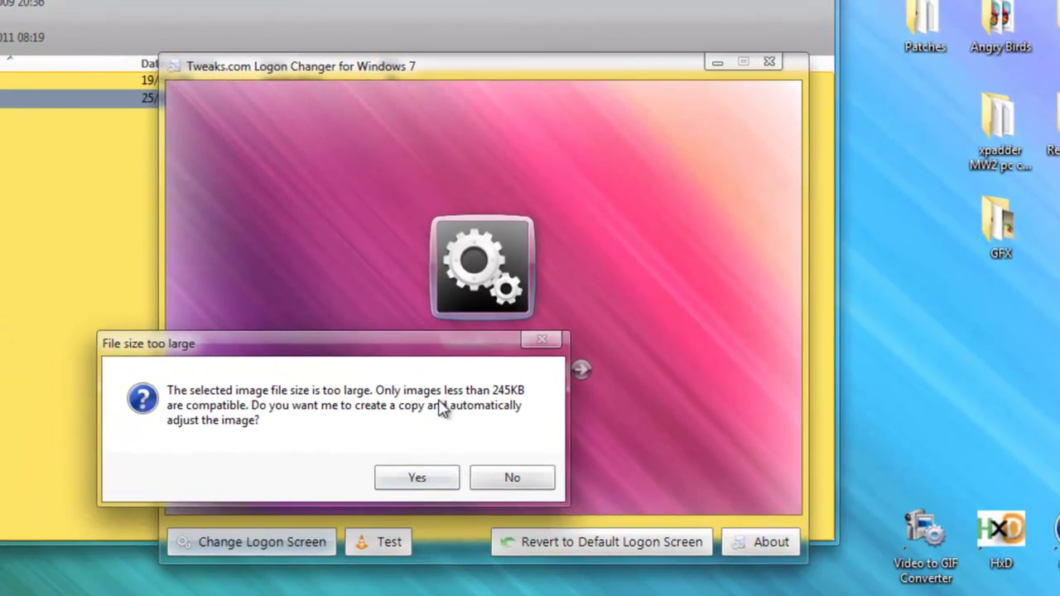
- Accept the resized copy, test the new logon screen, then close the logon changer
click(417, 479)
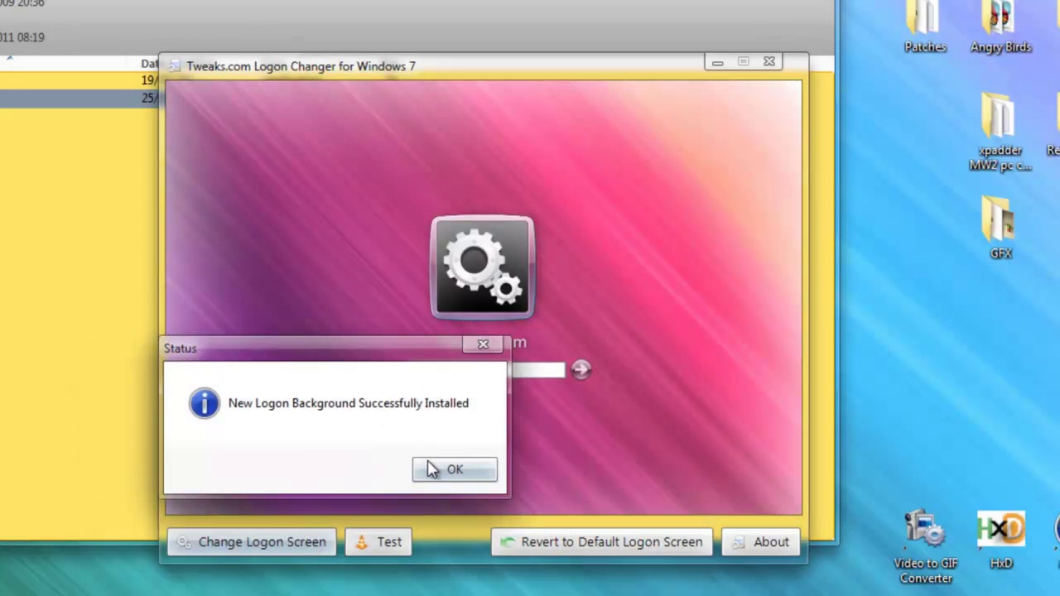
click(428, 463)
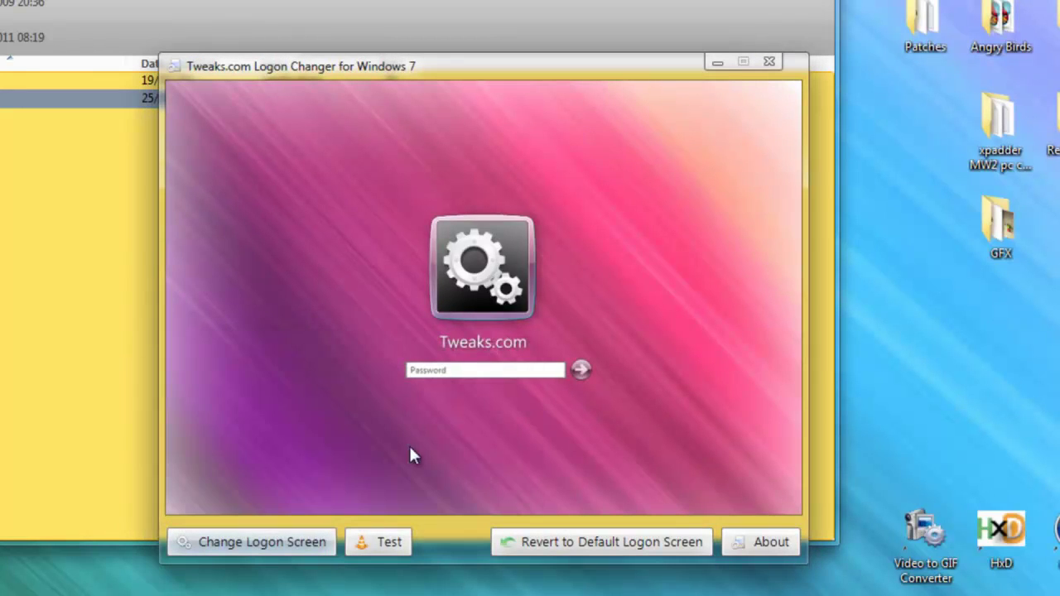
click(376, 538)
drag(267, 66, 24, 85)
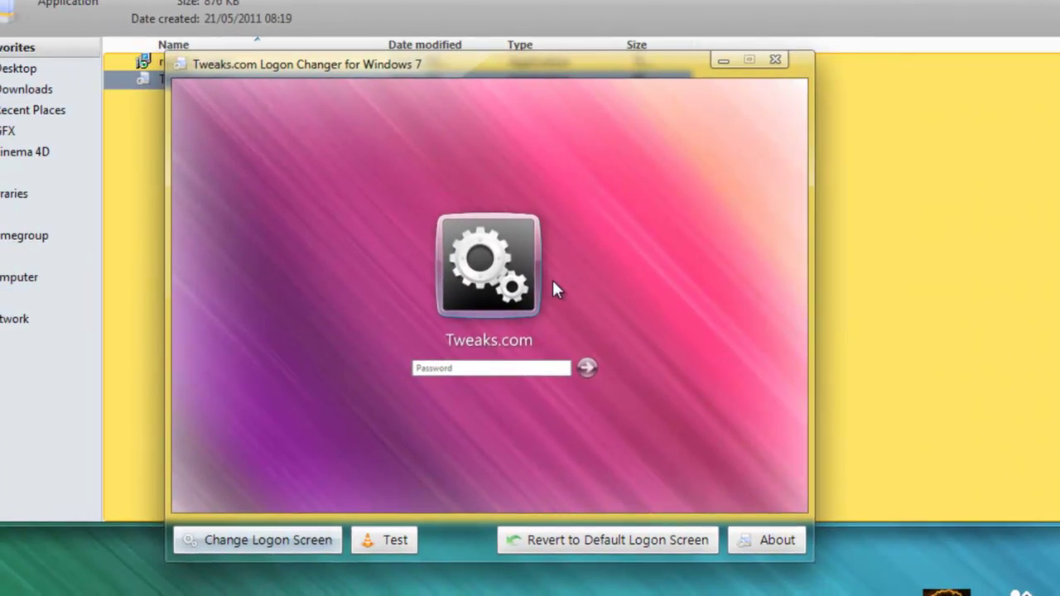
click(776, 59)
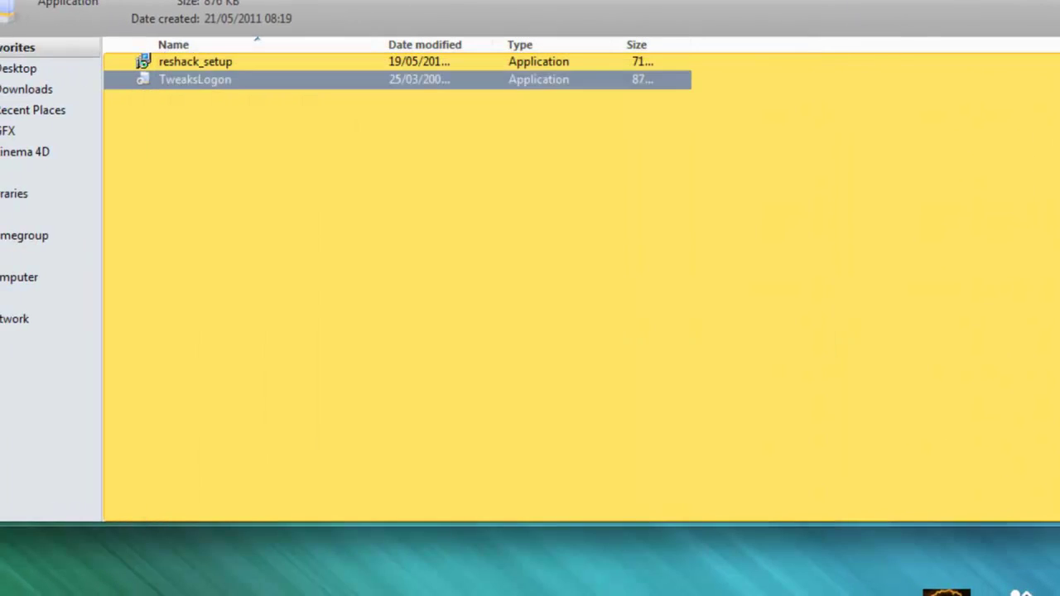
click(402, 142)
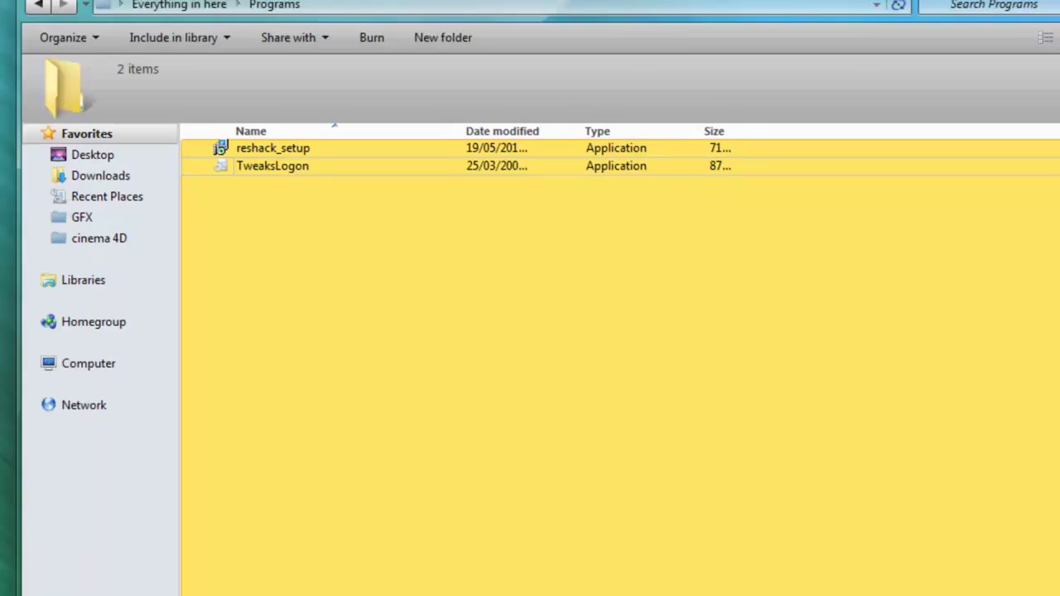
- Run the Resource Hacker installer from the Programs folder
key(BackSpace)
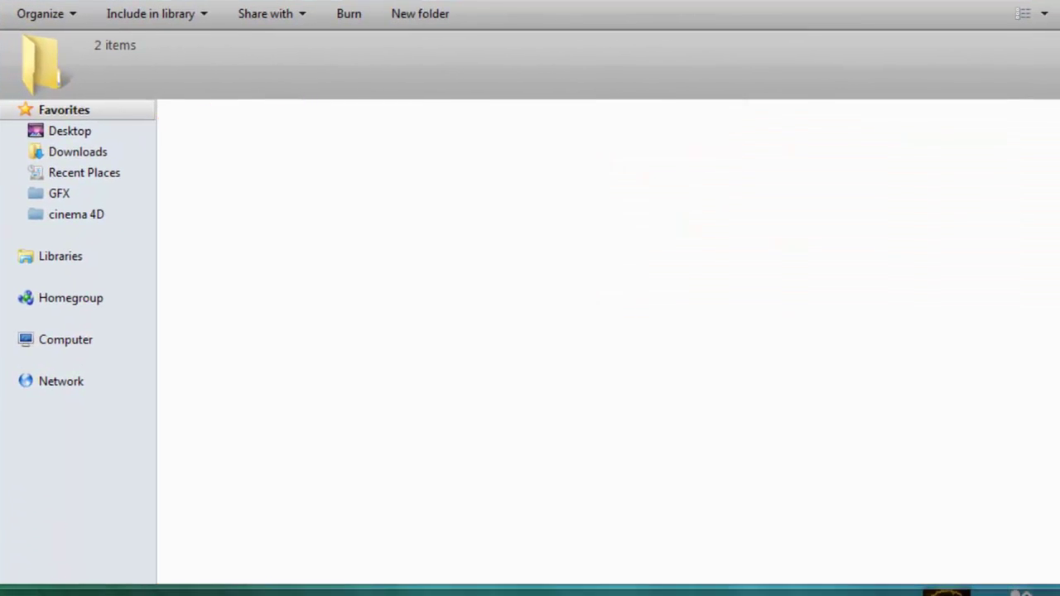
click(282, 310)
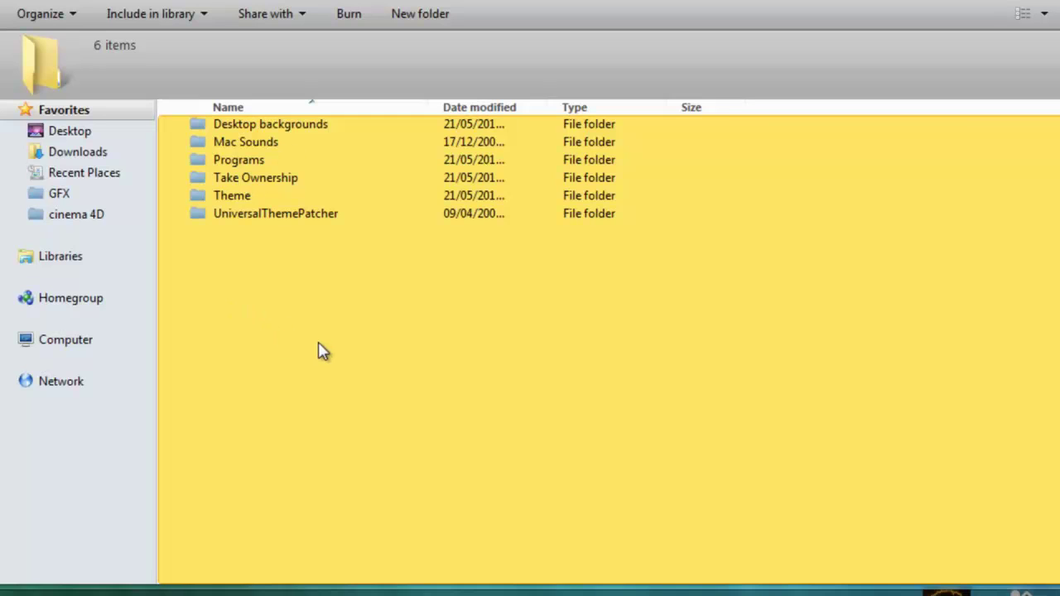
drag(393, 382, 362, 313)
double_click(246, 163)
double_click(252, 124)
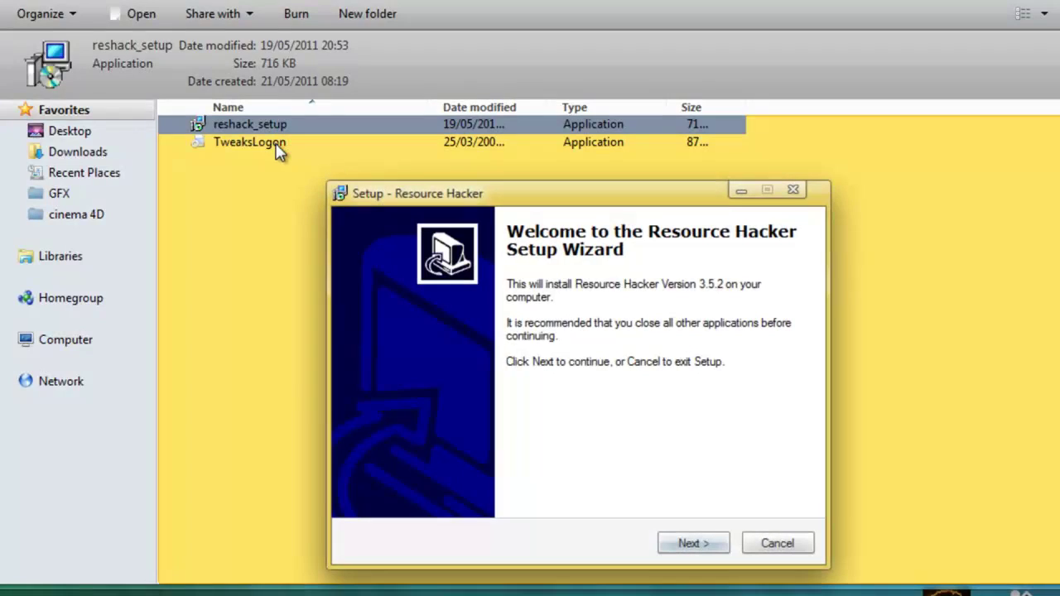
- Advance one page, then cancel and exit Resource Hacker Setup
click(701, 542)
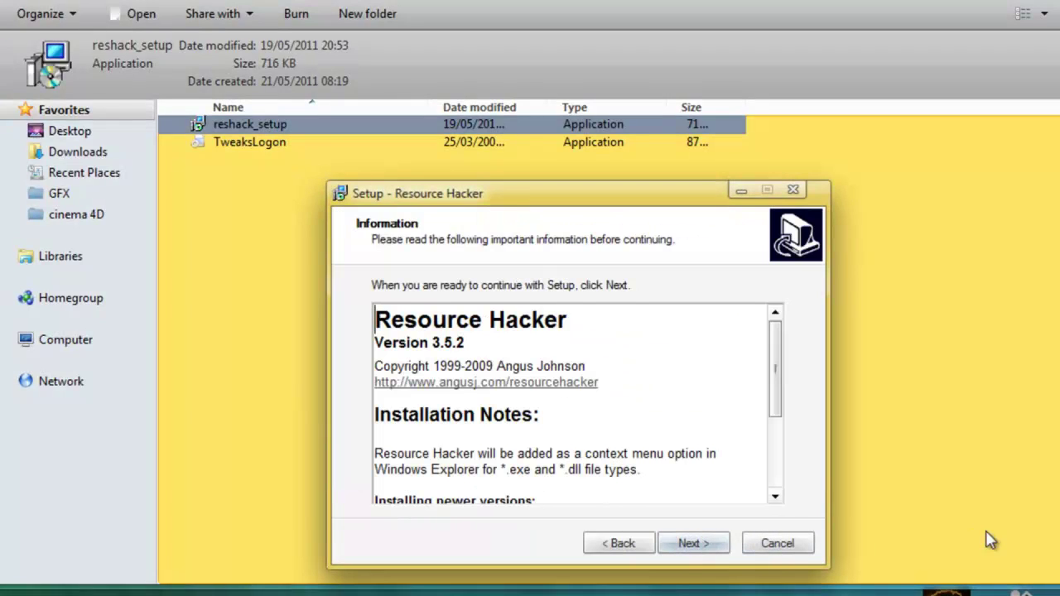
click(776, 543)
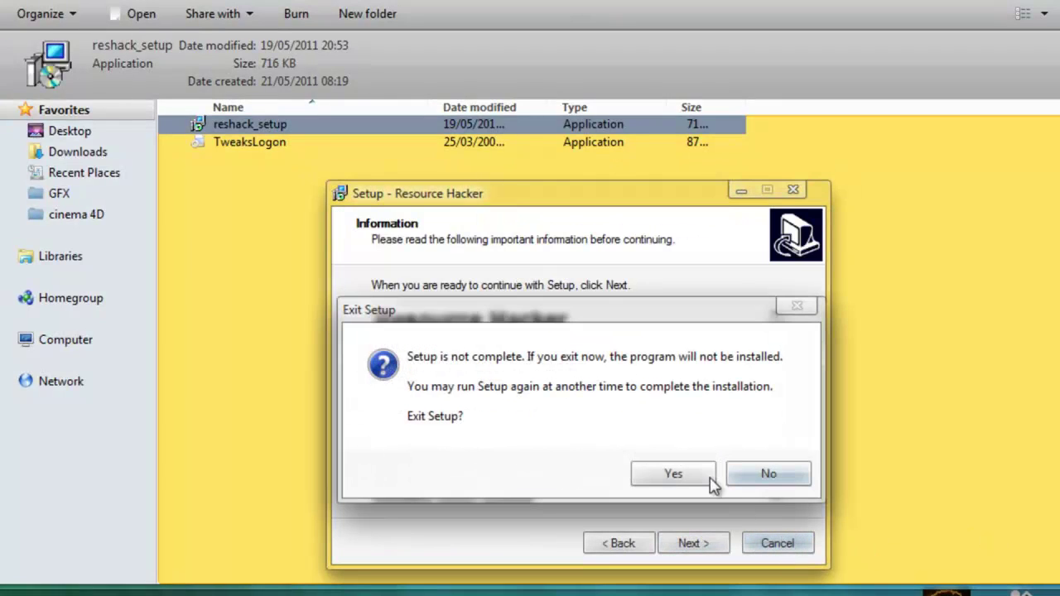
click(675, 472)
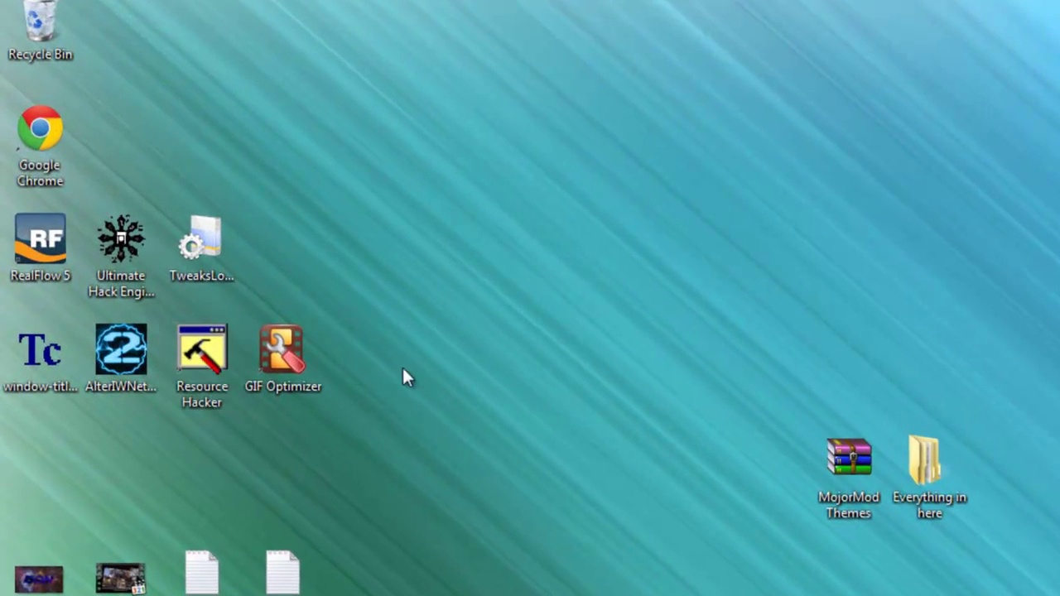
- Launch Resource Hacker from the desktop and open C:\Windows\System32 in Explorer
double_click(201, 352)
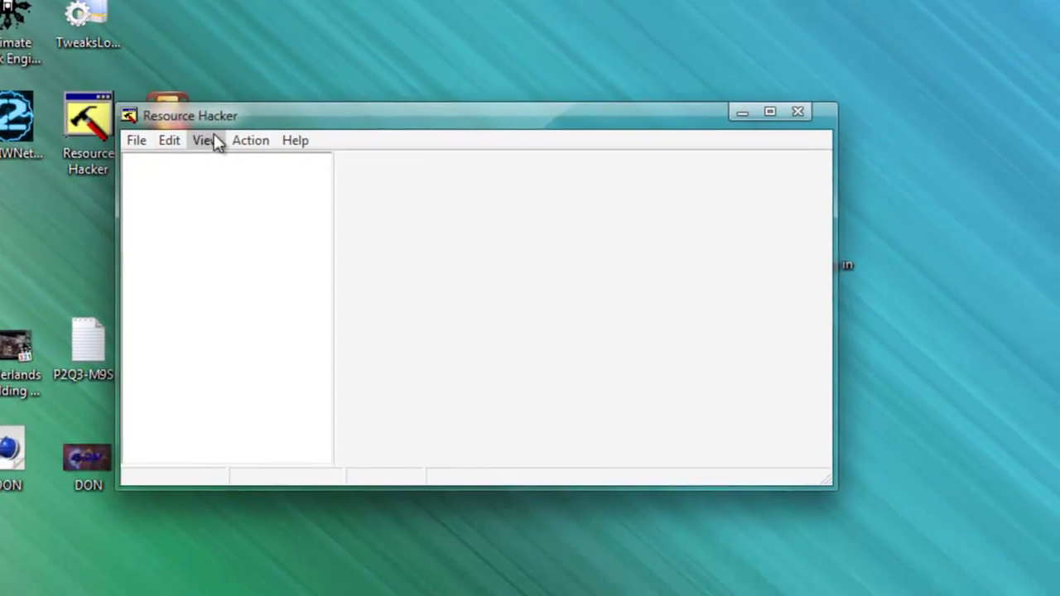
drag(270, 115, 789, 2)
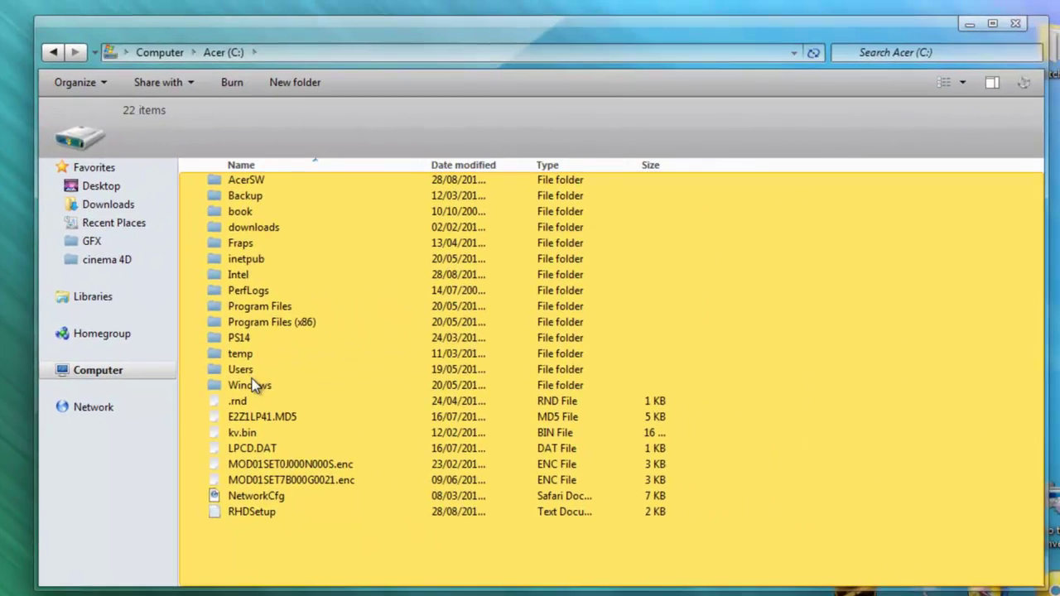
double_click(394, 342)
scroll(471, 231, down, 2)
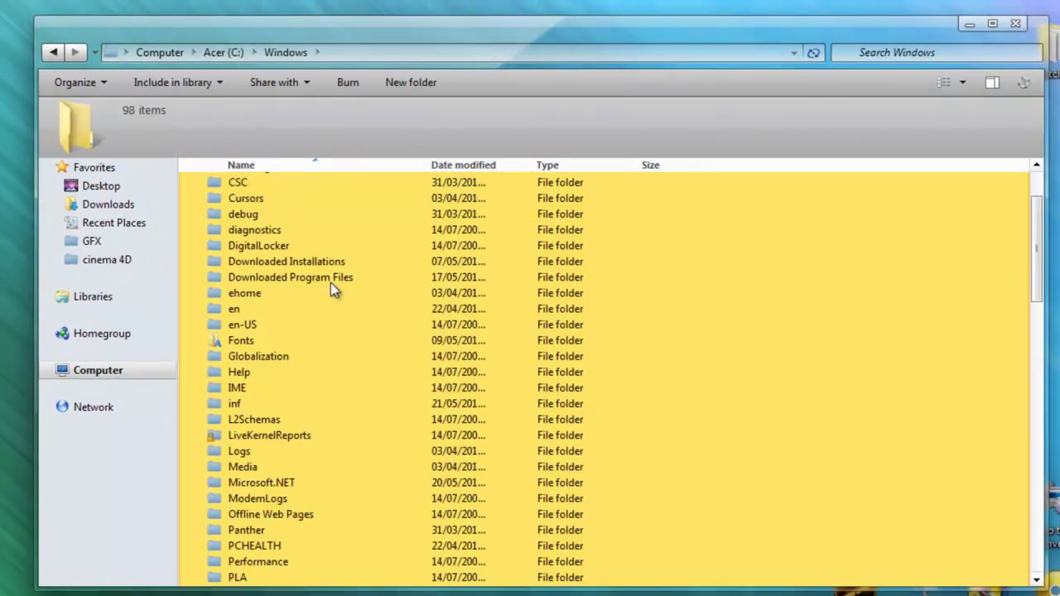
scroll(330, 285, down, 13)
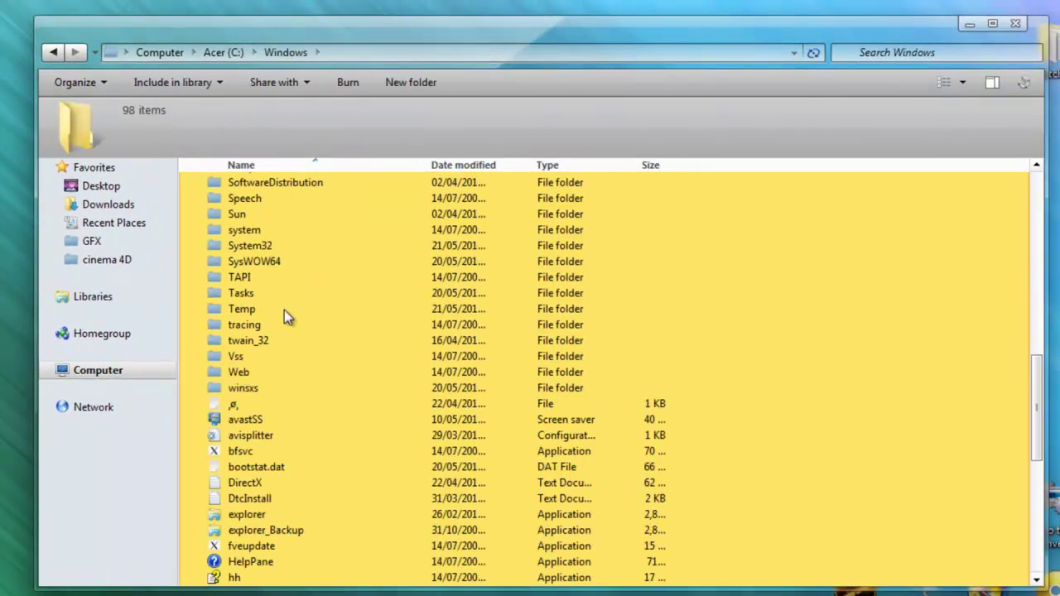
double_click(264, 247)
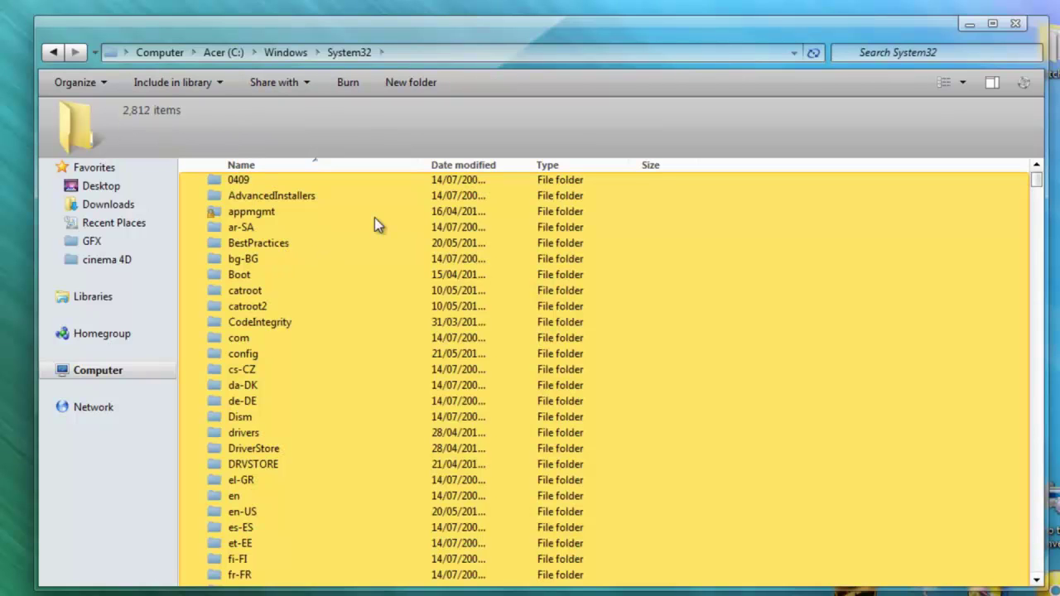
- Search System32 for 'imageres', then clear the search box
click(885, 52)
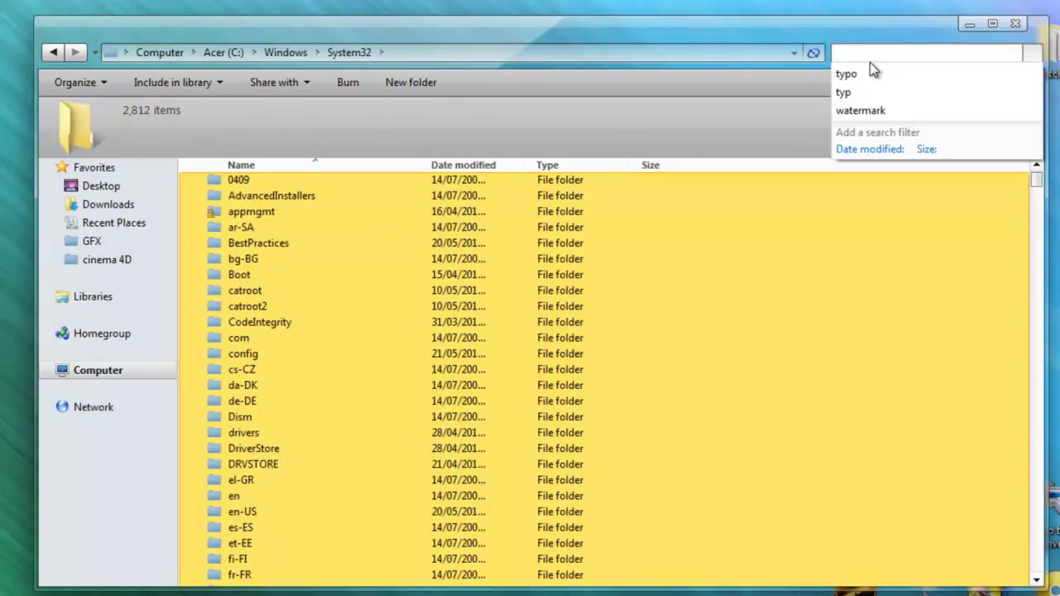
text(imageres)
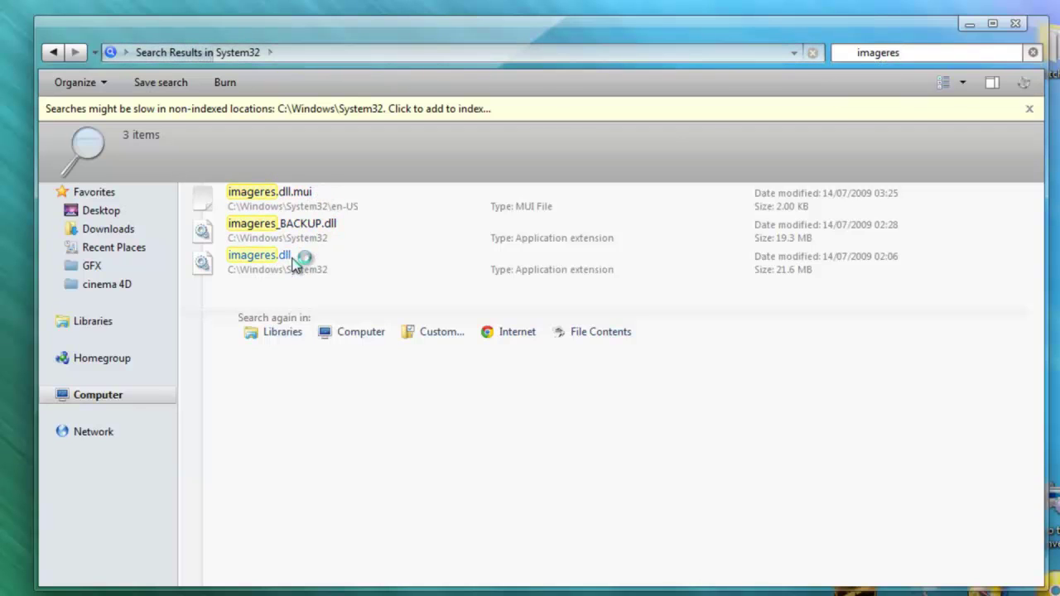
click(929, 47)
click(916, 52)
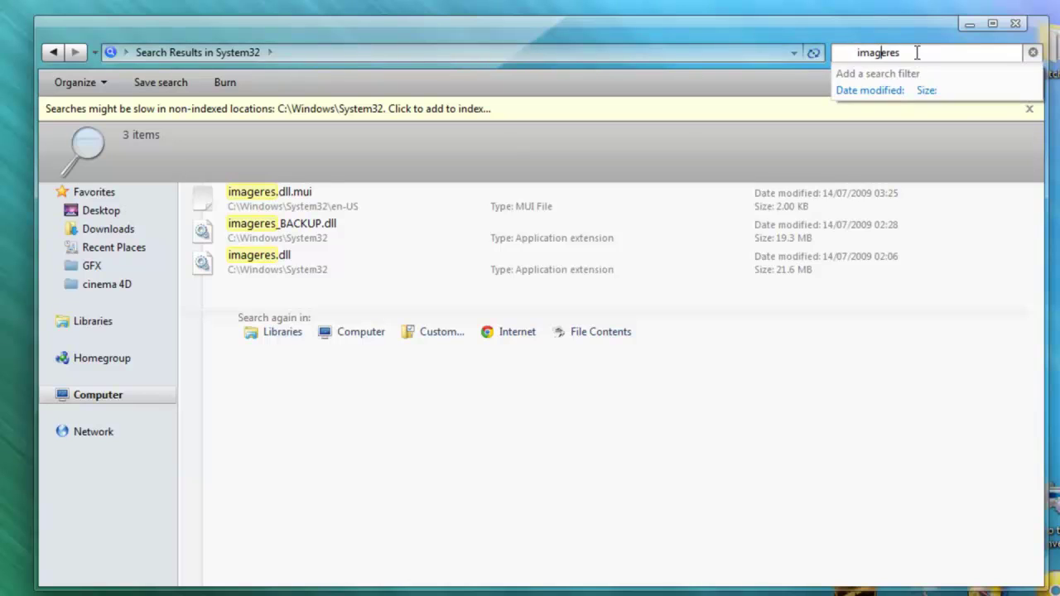
key(BackSpace)
key(BackSpace)
key(BackSpace)
key(BackSpace)
key(BackSpace)
key(BackSpace)
key(BackSpace)
key(BackSpace)
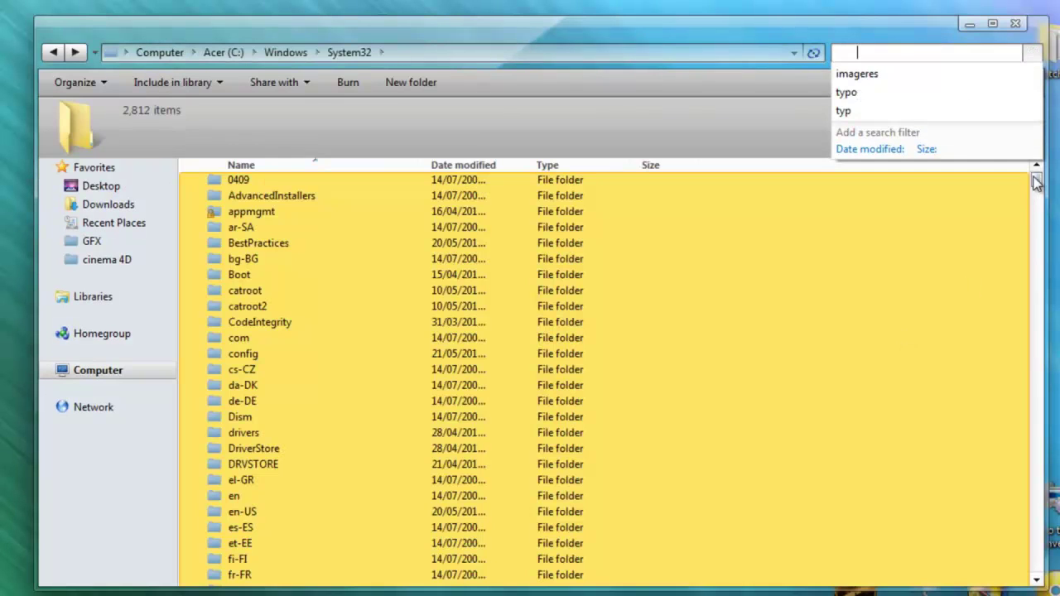
- Scroll the System32 listing down to imageres.dll and select it
drag(1036, 182, 1034, 319)
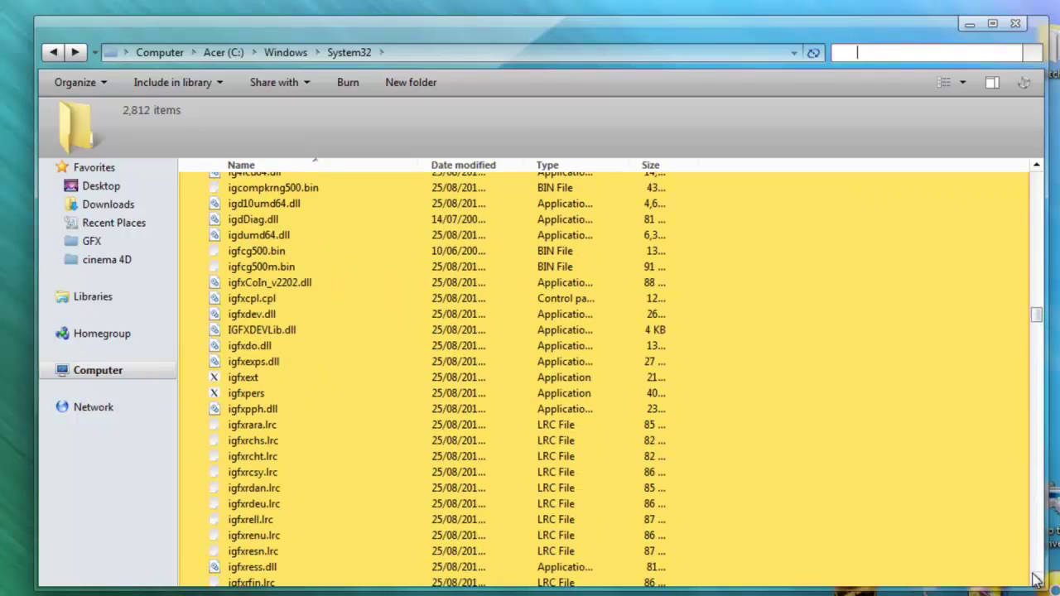
drag(1035, 165, 1036, 168)
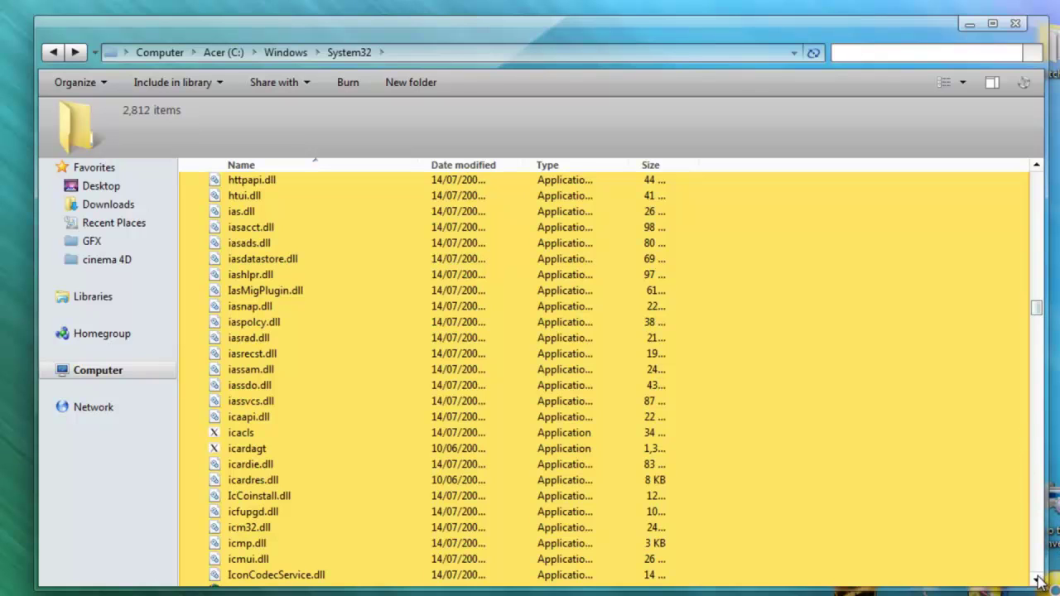
drag(1036, 580, 1036, 579)
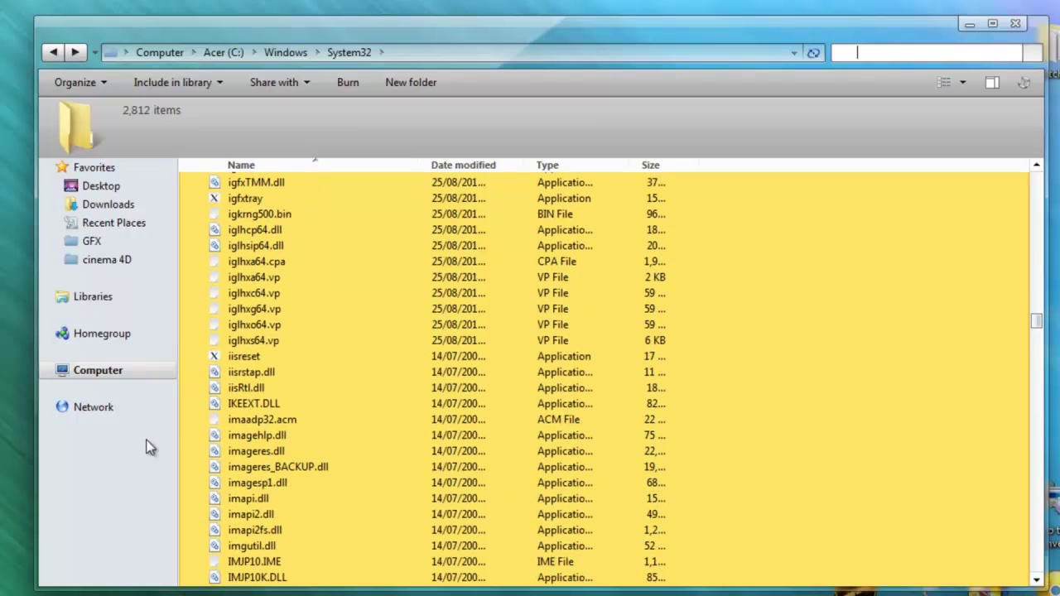
click(262, 454)
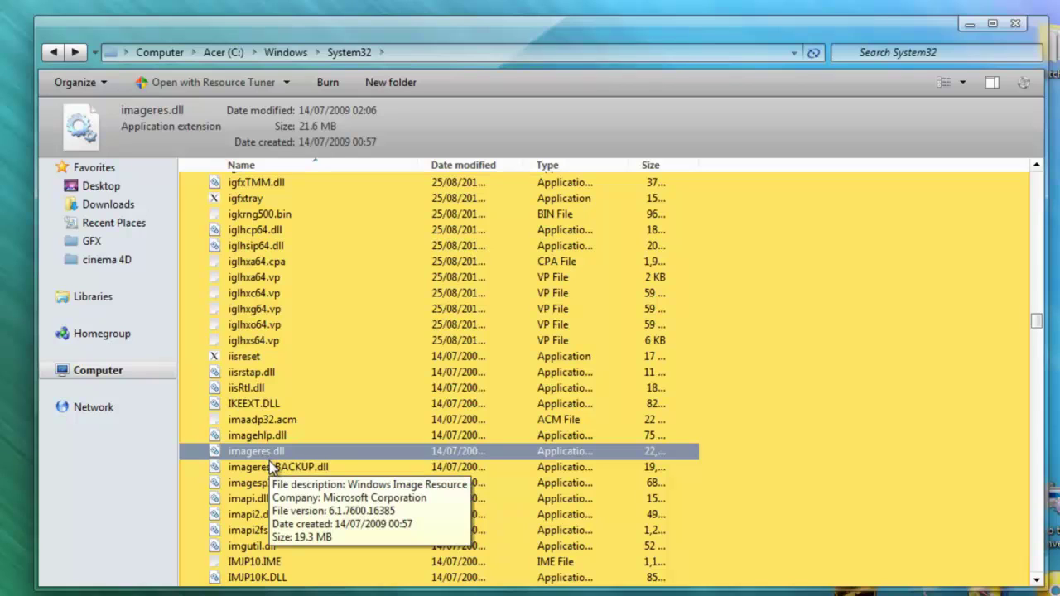
click(257, 466)
- Copy imageres.dll and minimise Explorer to show Resource Hacker
right_click(269, 449)
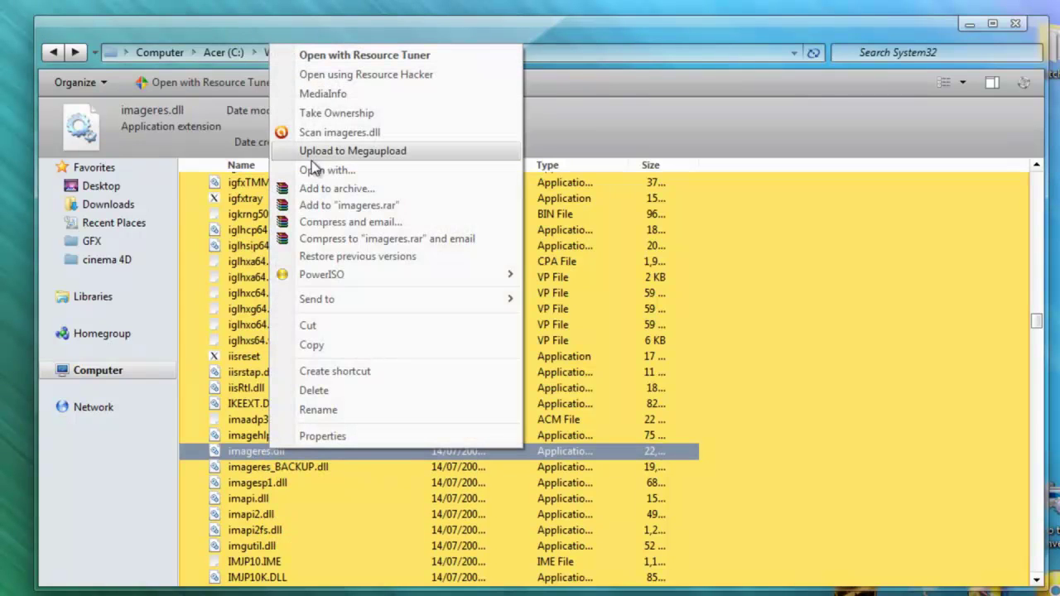
click(312, 344)
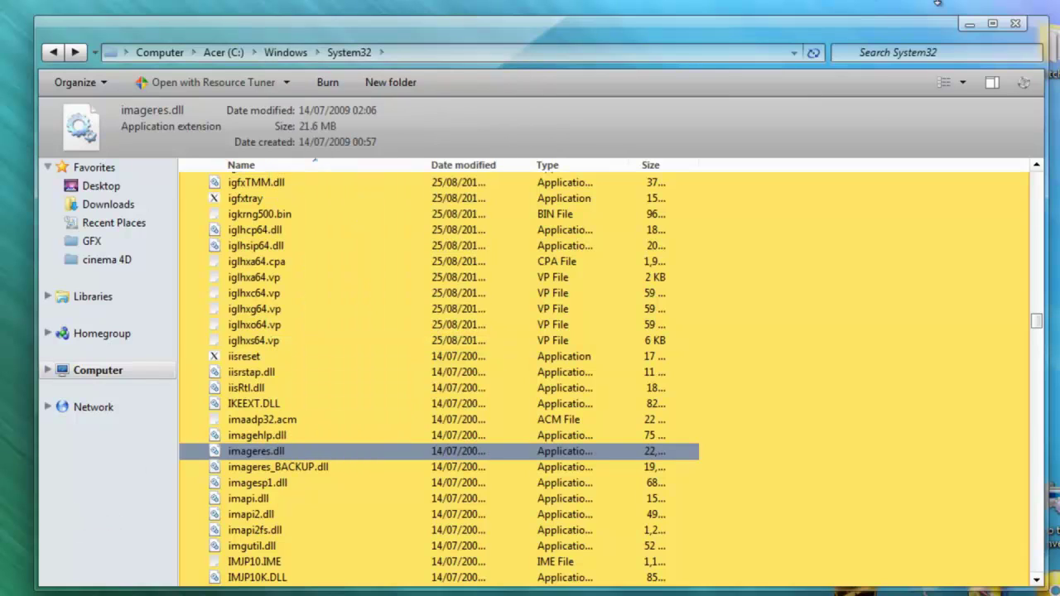
click(968, 24)
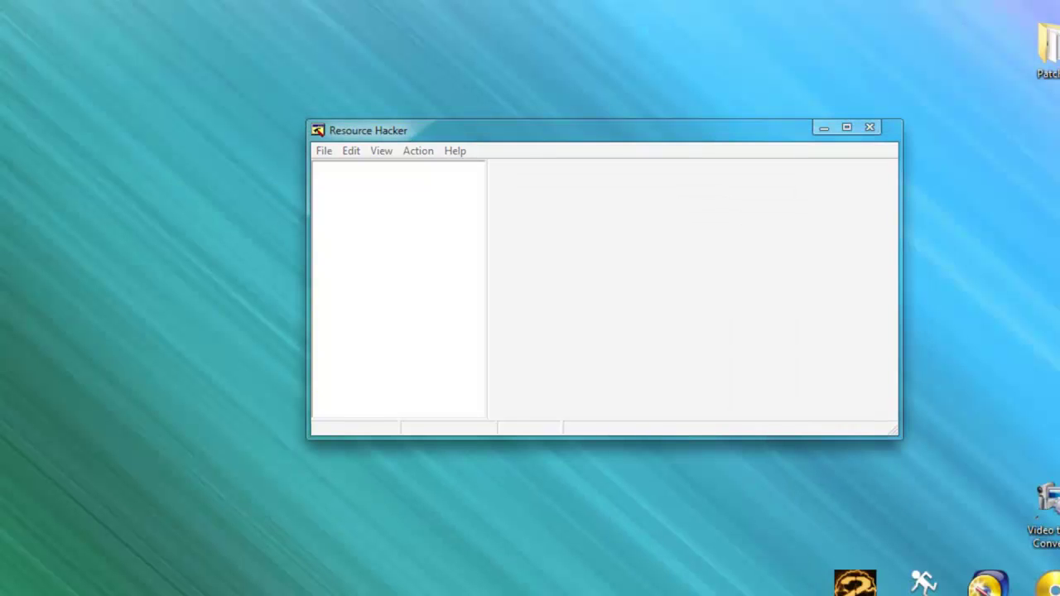
- Paste a copy of imageres.dll onto the desktop
right_click(402, 7)
click(457, 48)
key(alt+Tab)
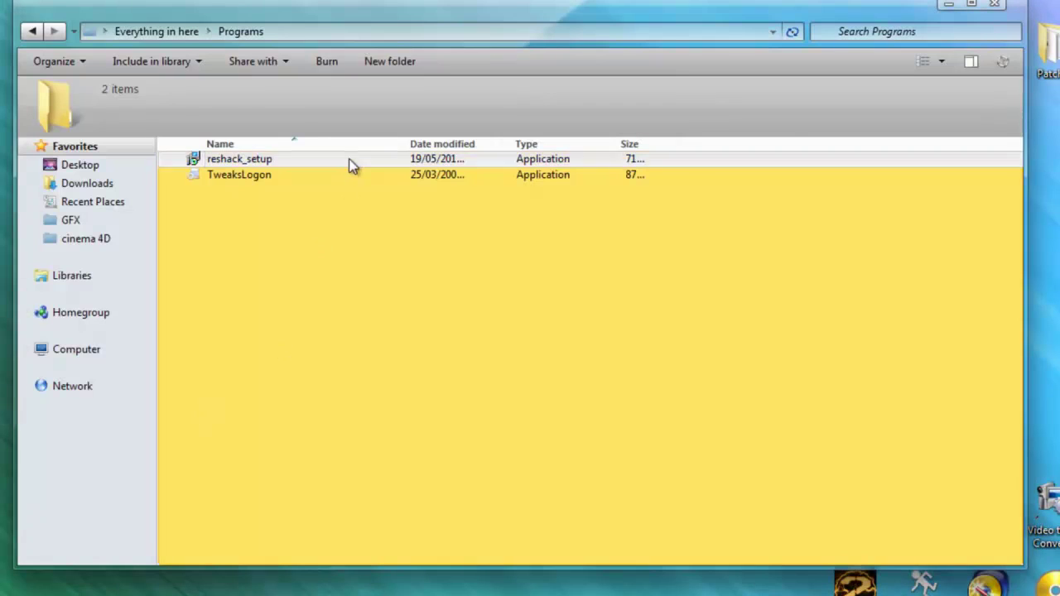
- Merge InstallTakeOwnership from UniversalThemePatcher's Take Ownership folder into the registry
click(130, 38)
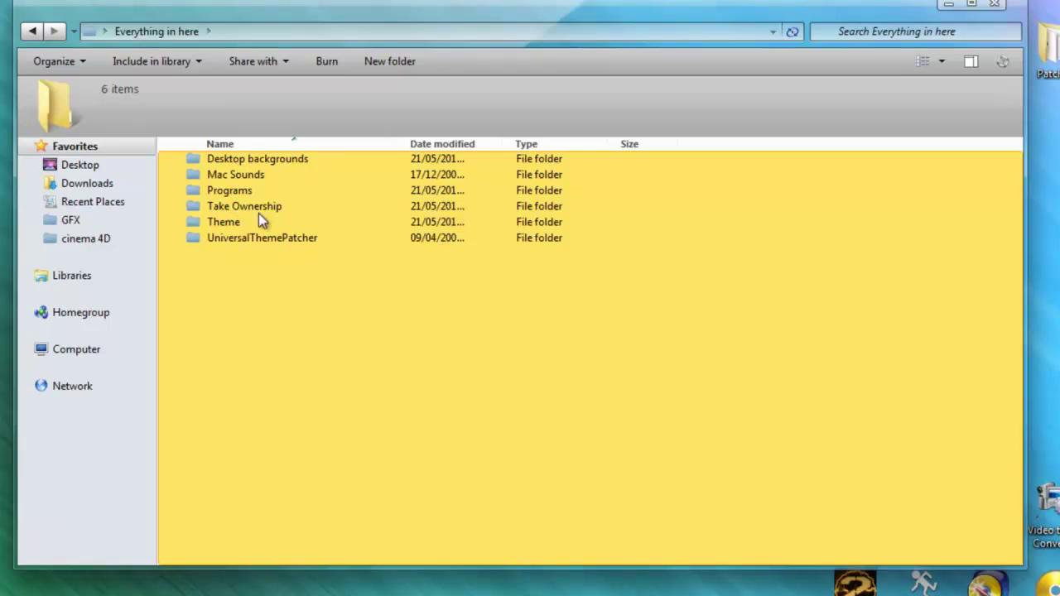
click(266, 239)
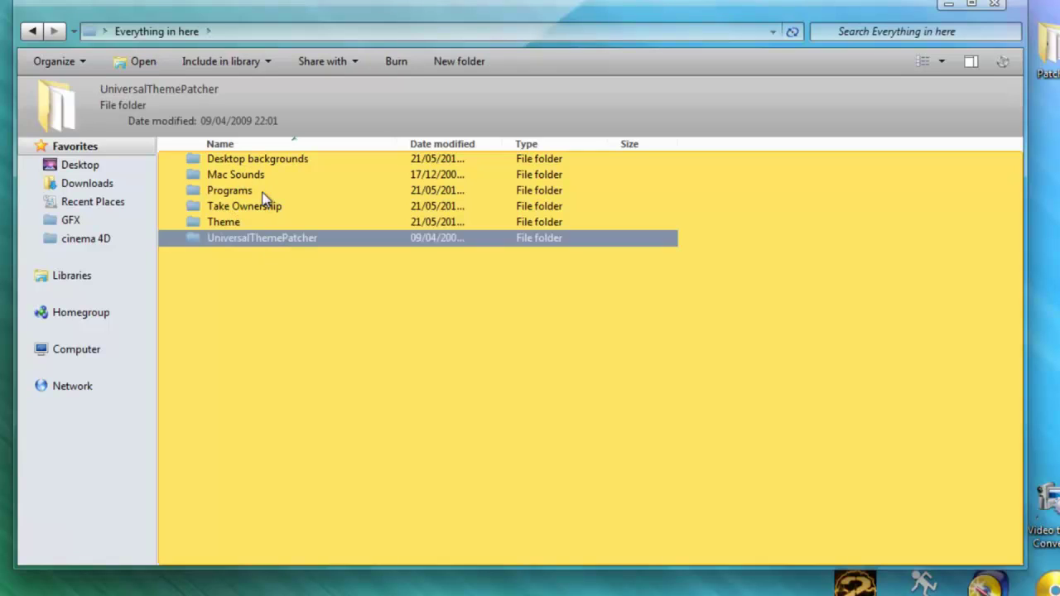
double_click(258, 203)
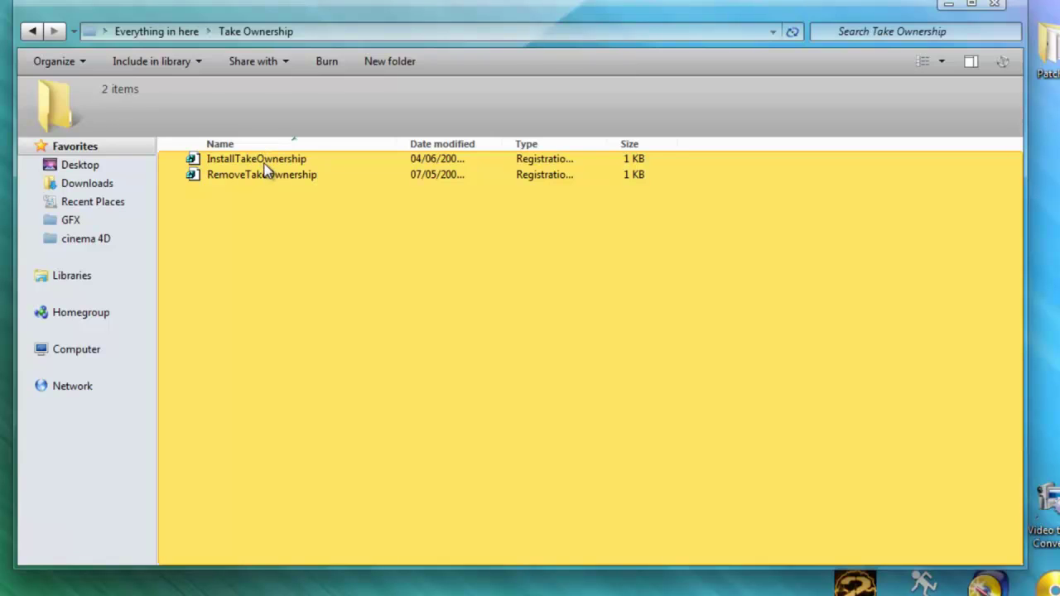
double_click(265, 164)
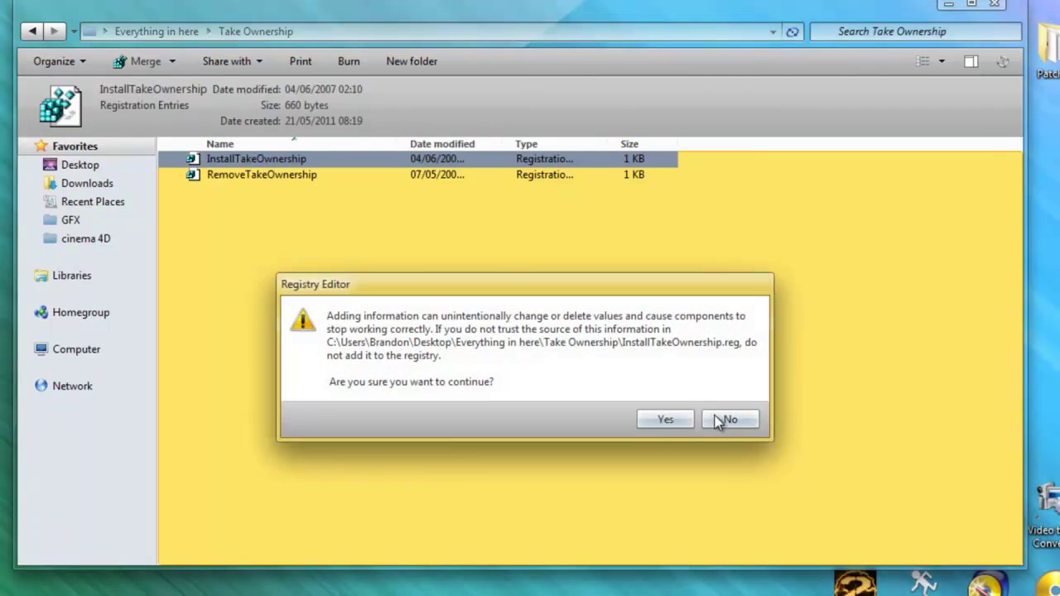
click(678, 418)
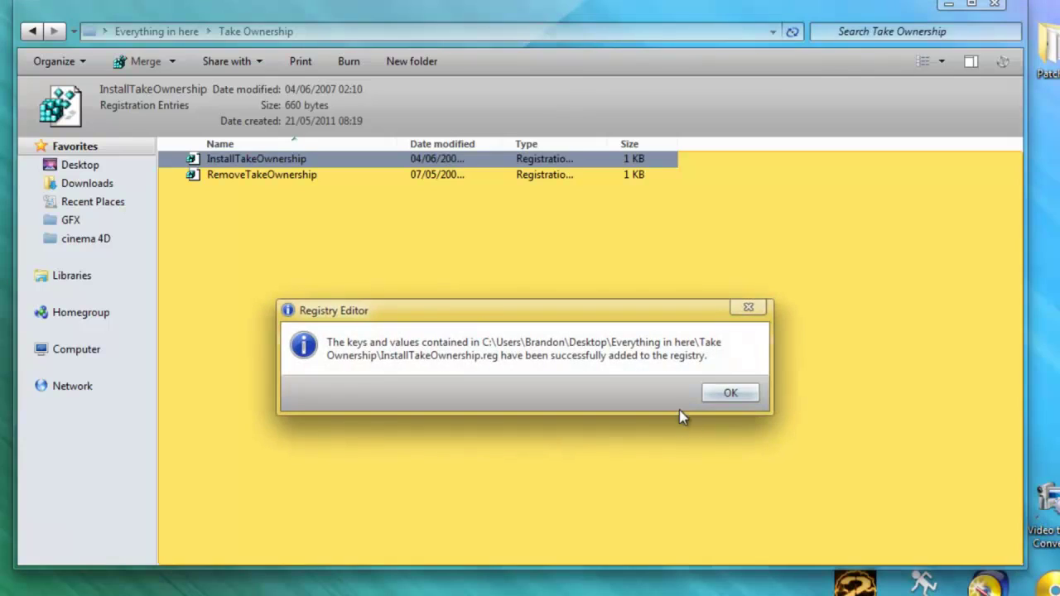
click(733, 392)
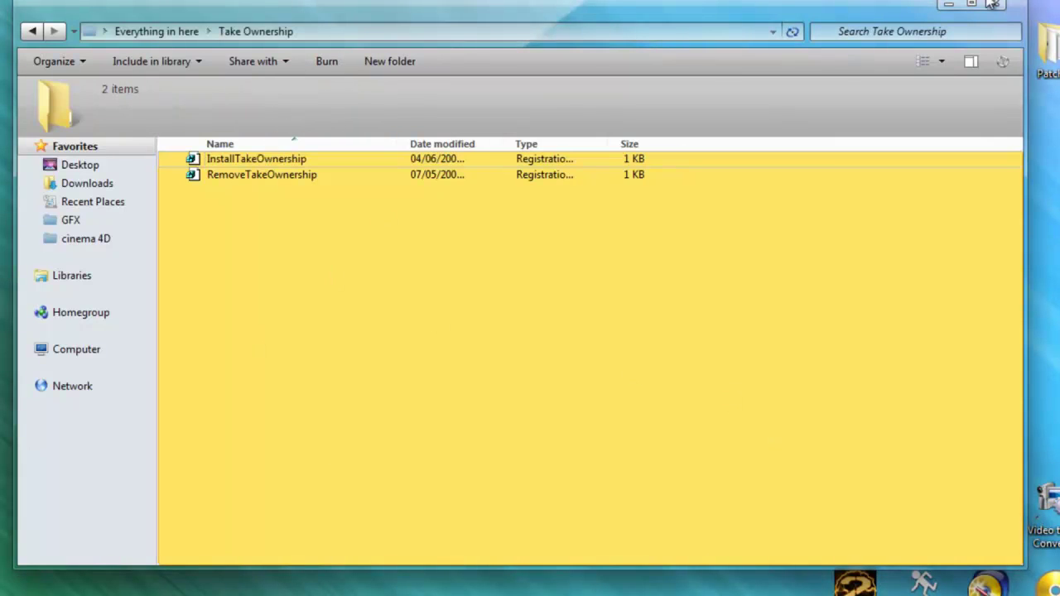
right_click(328, 160)
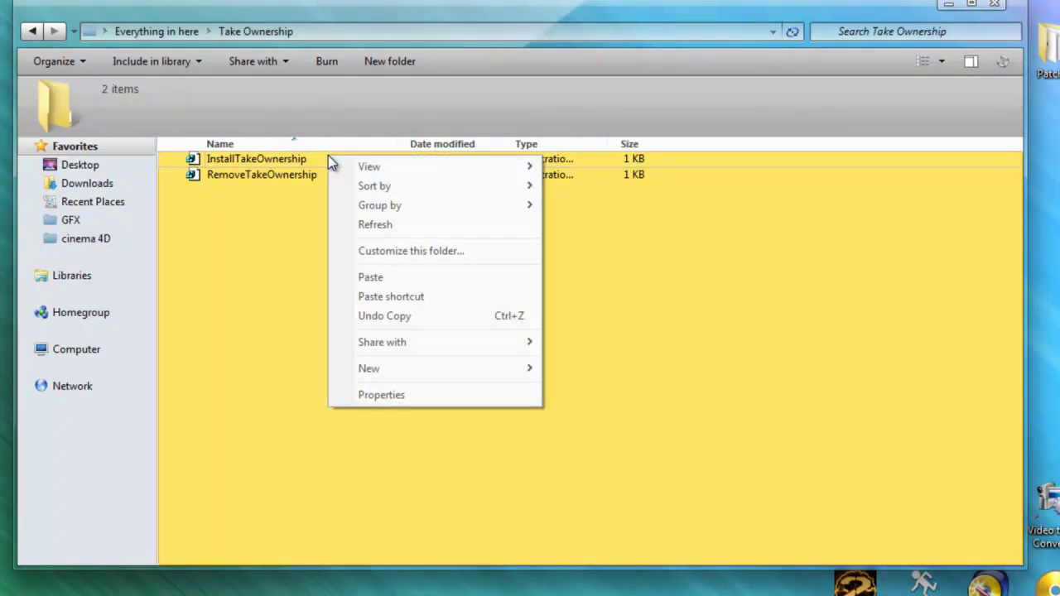
right_click(255, 157)
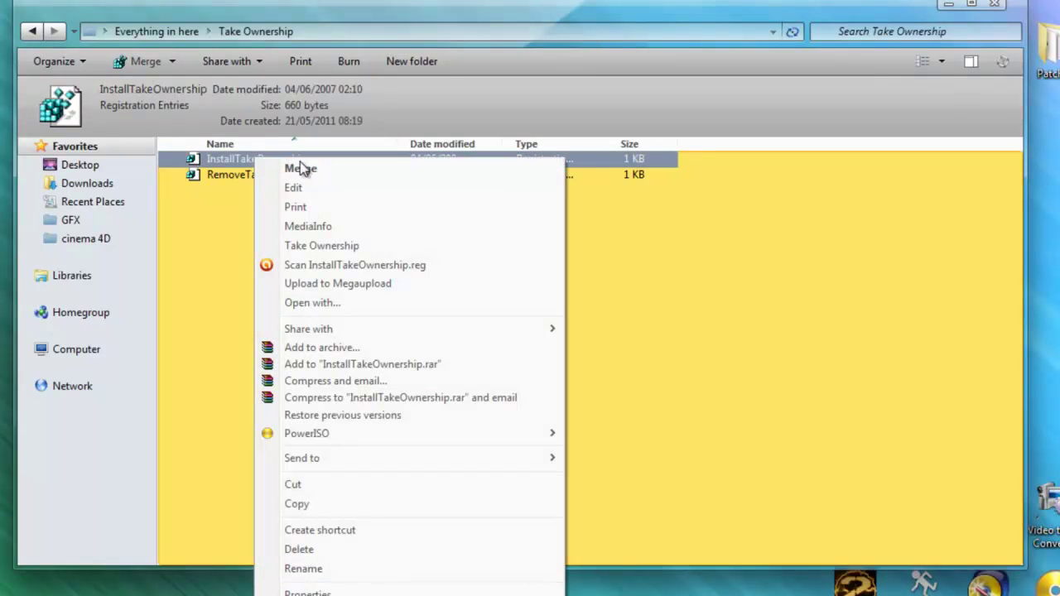
click(599, 257)
click(994, 4)
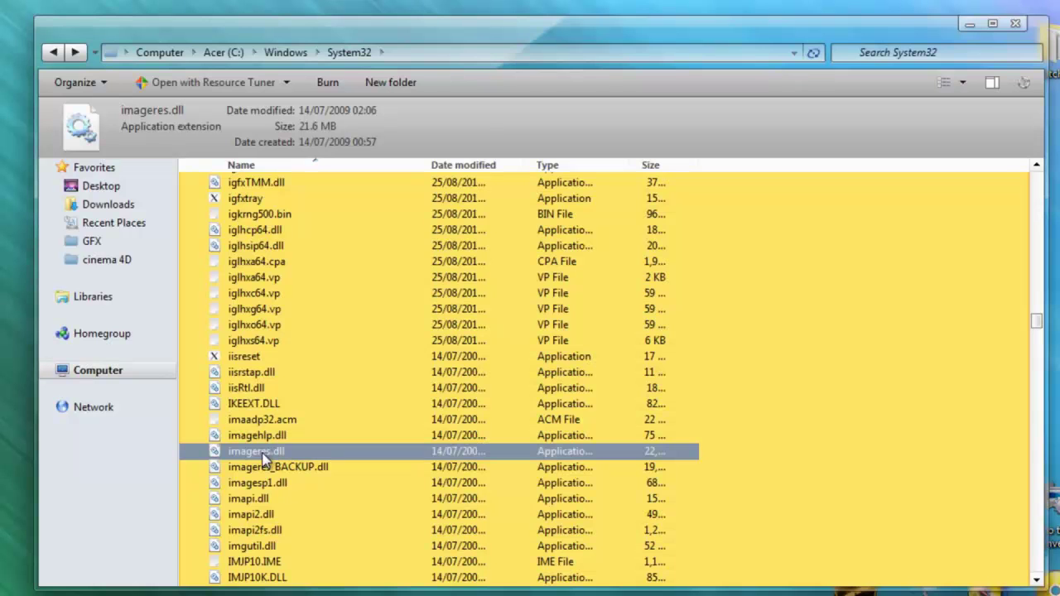
- Take ownership of imageres.dll in System32, then minimise the Explorer window
right_click(262, 458)
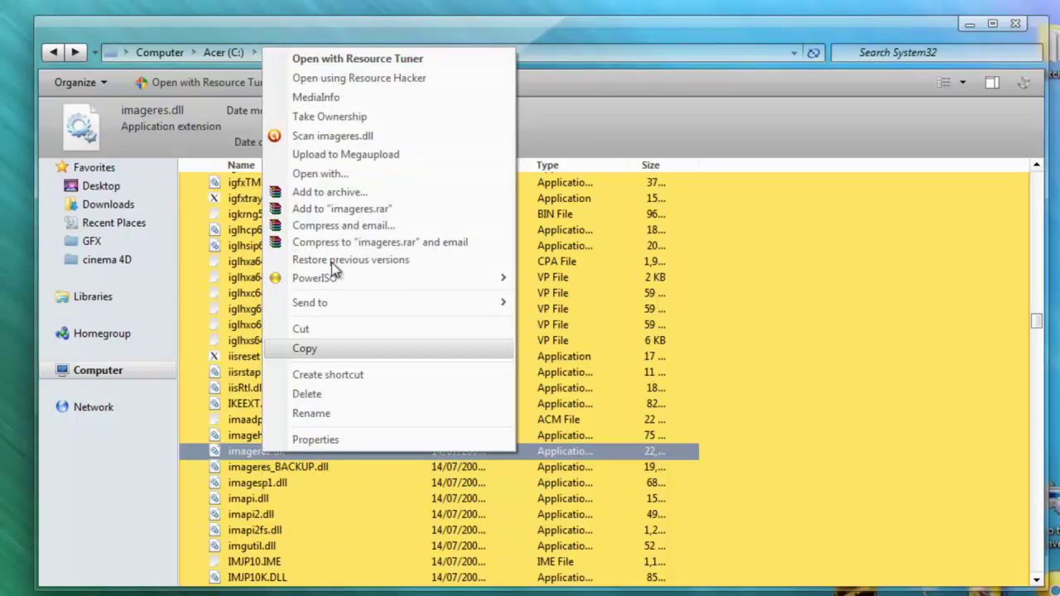
click(333, 112)
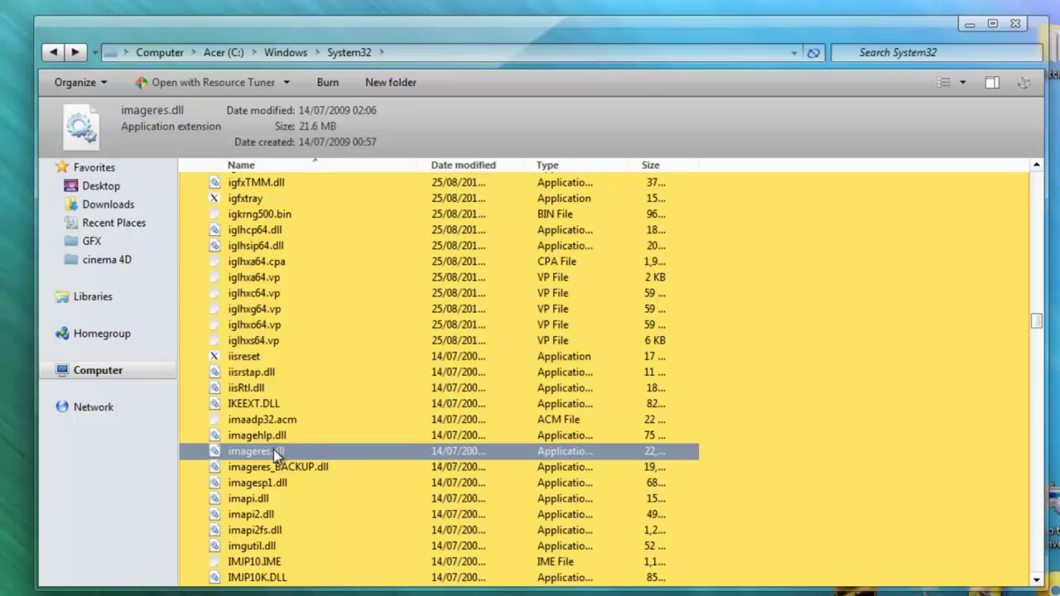
click(272, 437)
click(271, 451)
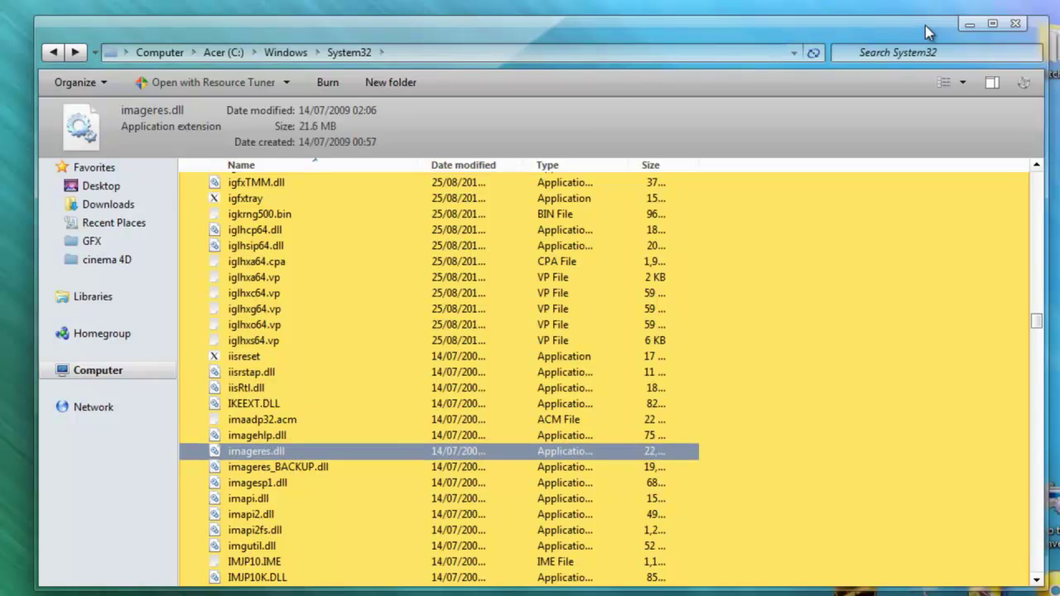
click(968, 25)
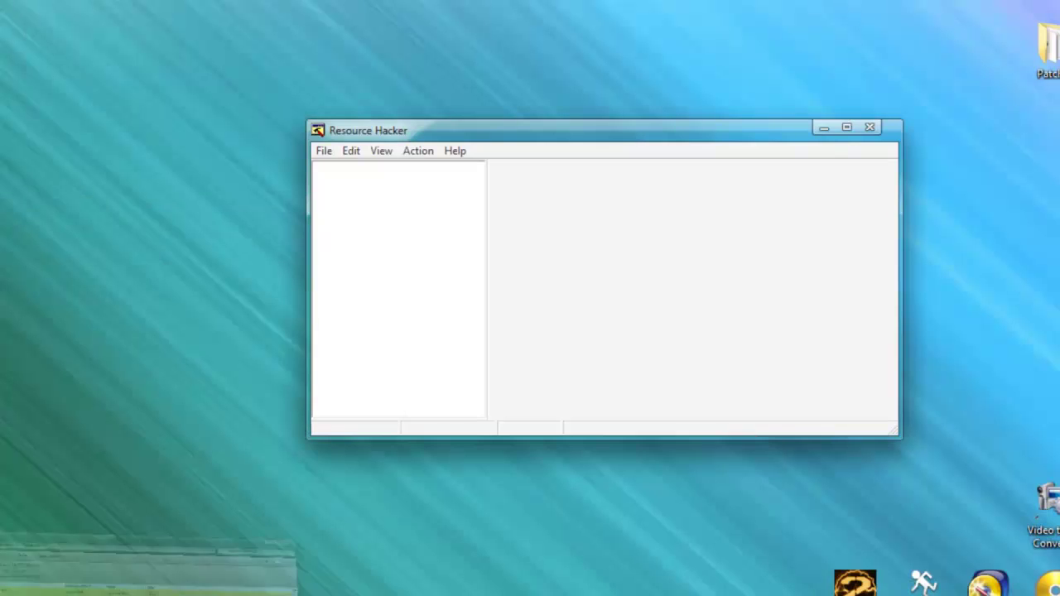
- Use File > Open, set Look in to Desktop, and open the imageres.dll copy there
click(323, 151)
click(338, 173)
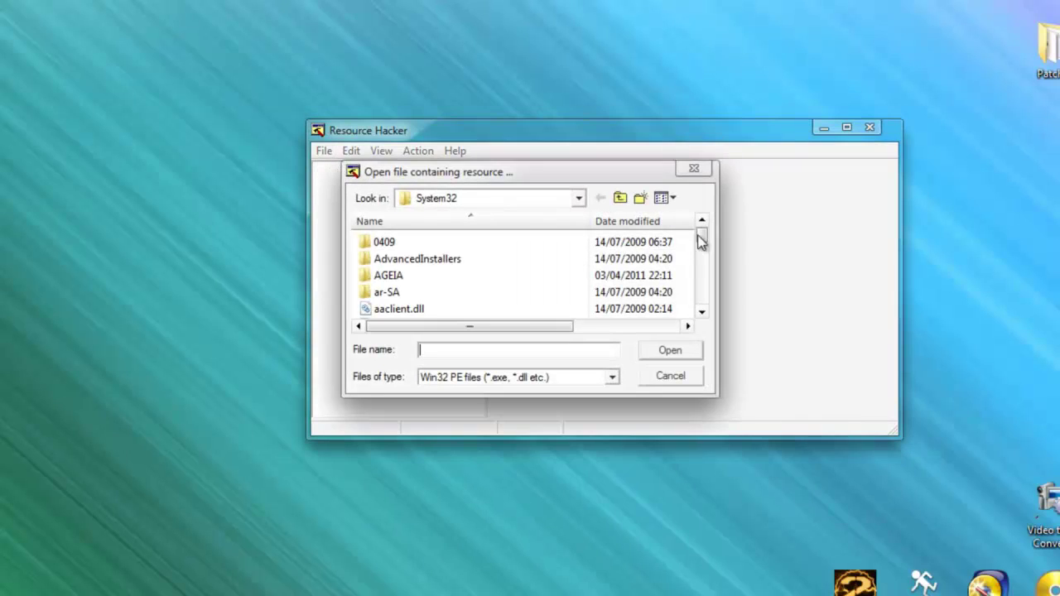
click(580, 200)
click(583, 202)
click(504, 204)
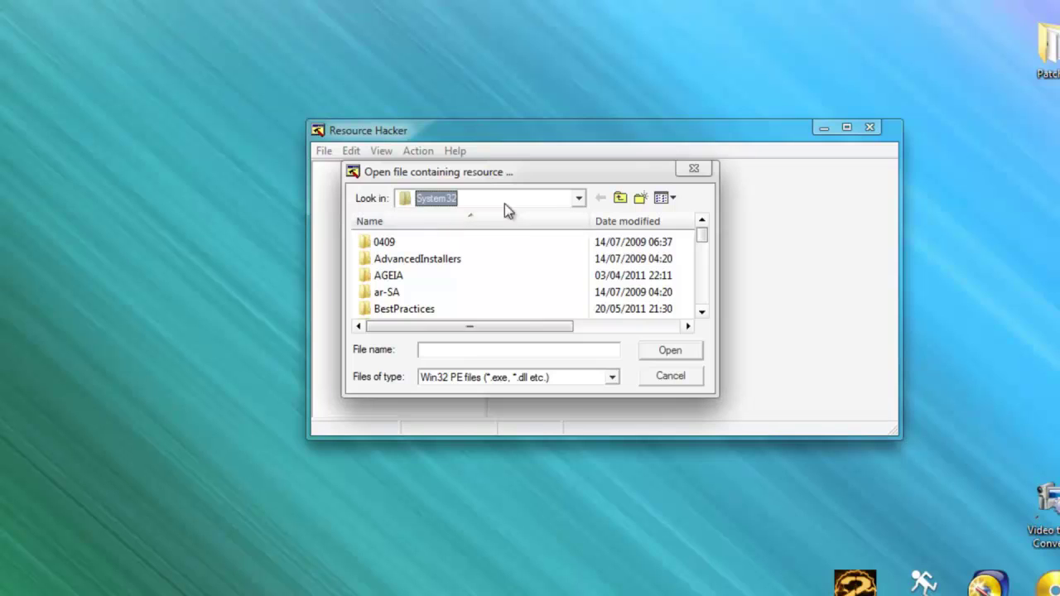
click(579, 198)
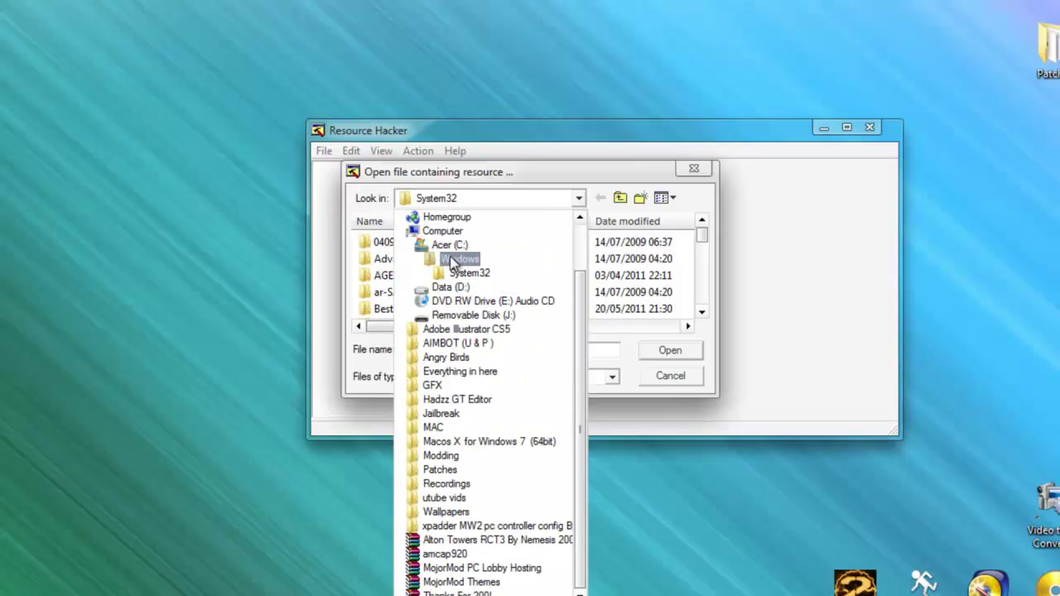
drag(577, 306, 587, 210)
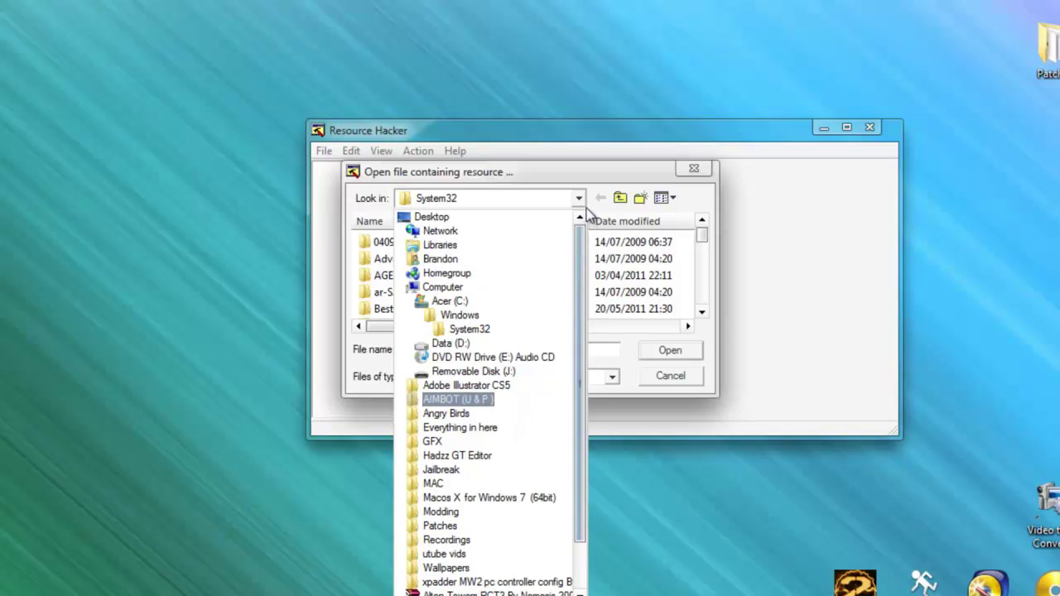
click(434, 217)
scroll(700, 242, down, 1)
drag(700, 239, 701, 303)
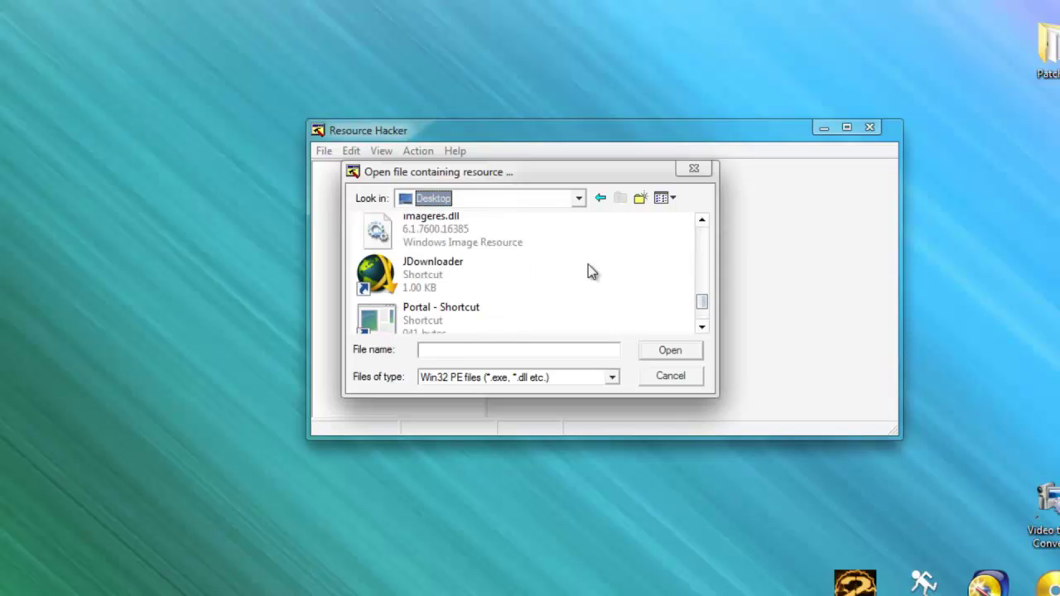
click(466, 239)
click(678, 350)
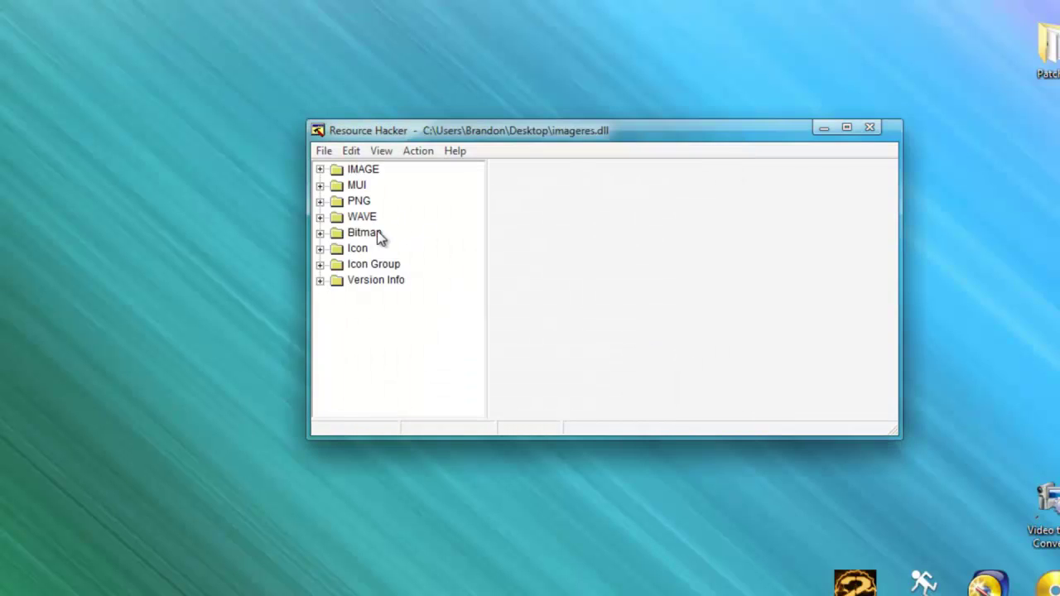
click(319, 217)
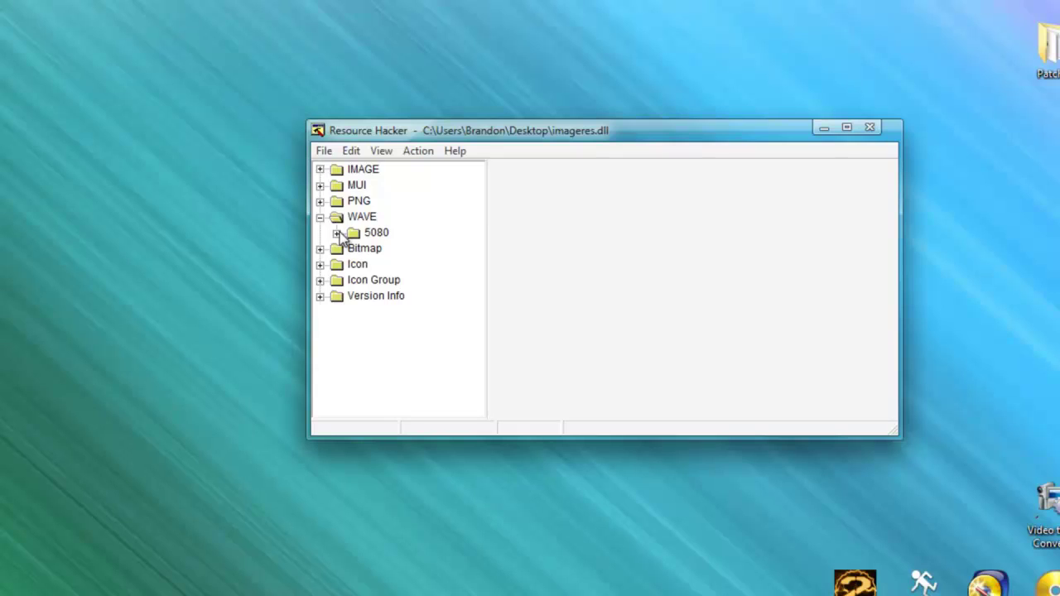
click(337, 234)
click(392, 249)
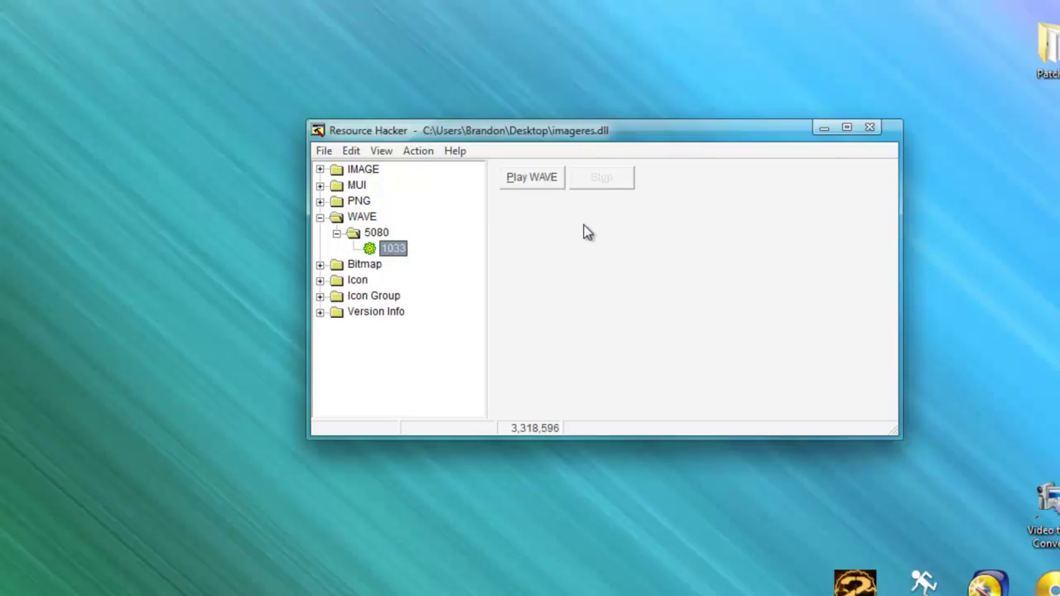
drag(558, 130, 533, 99)
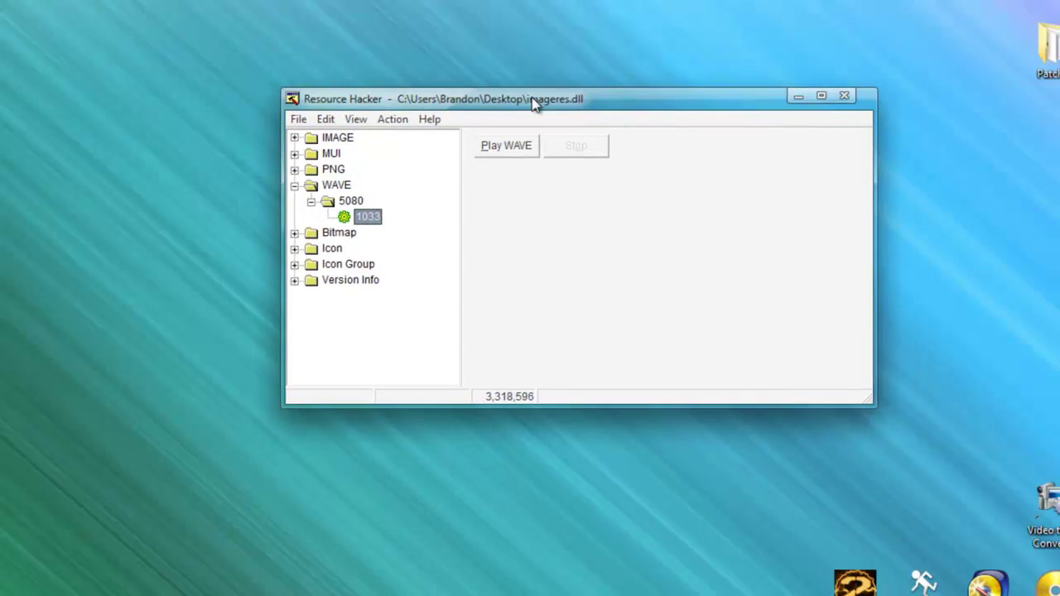
click(506, 147)
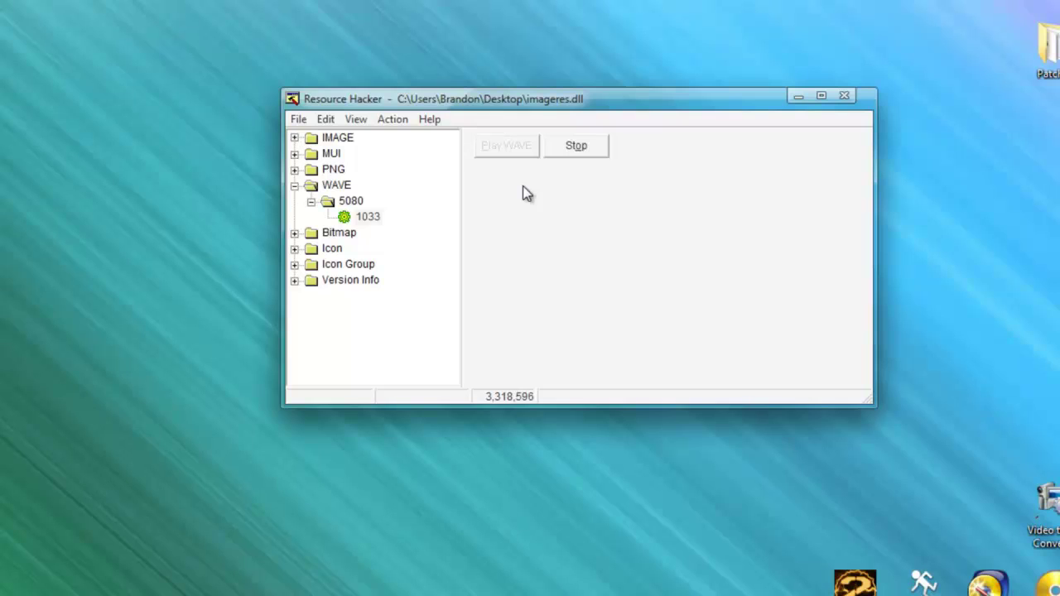
click(353, 208)
click(371, 216)
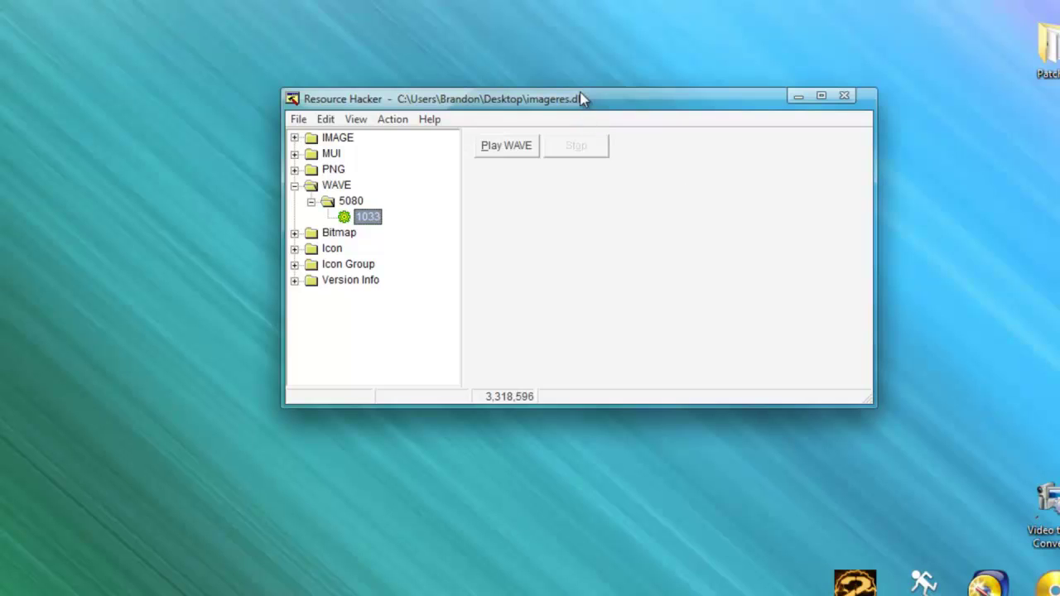
click(311, 201)
click(295, 185)
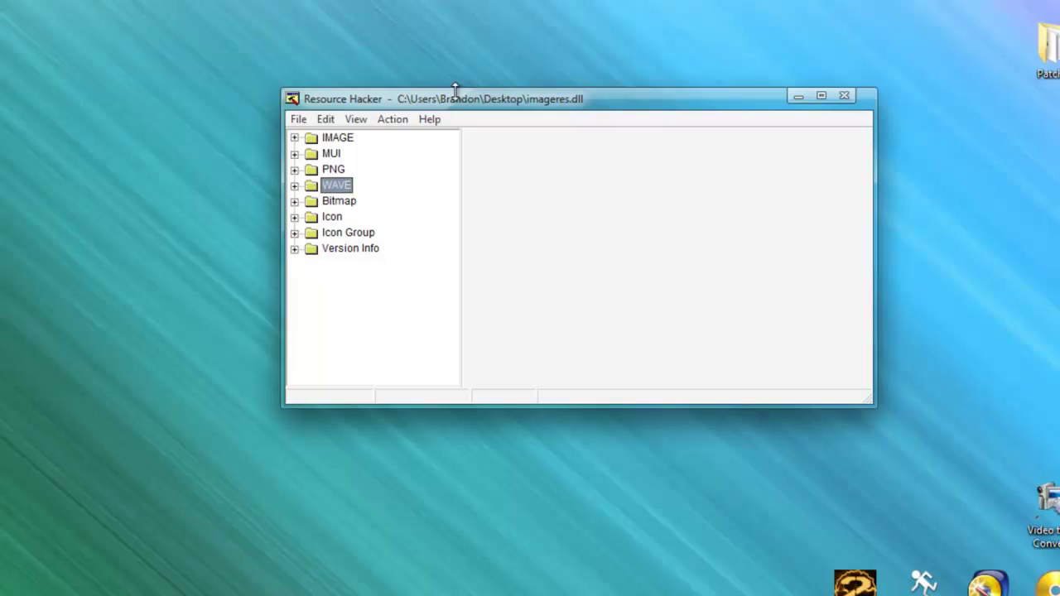
drag(444, 100, 378, 101)
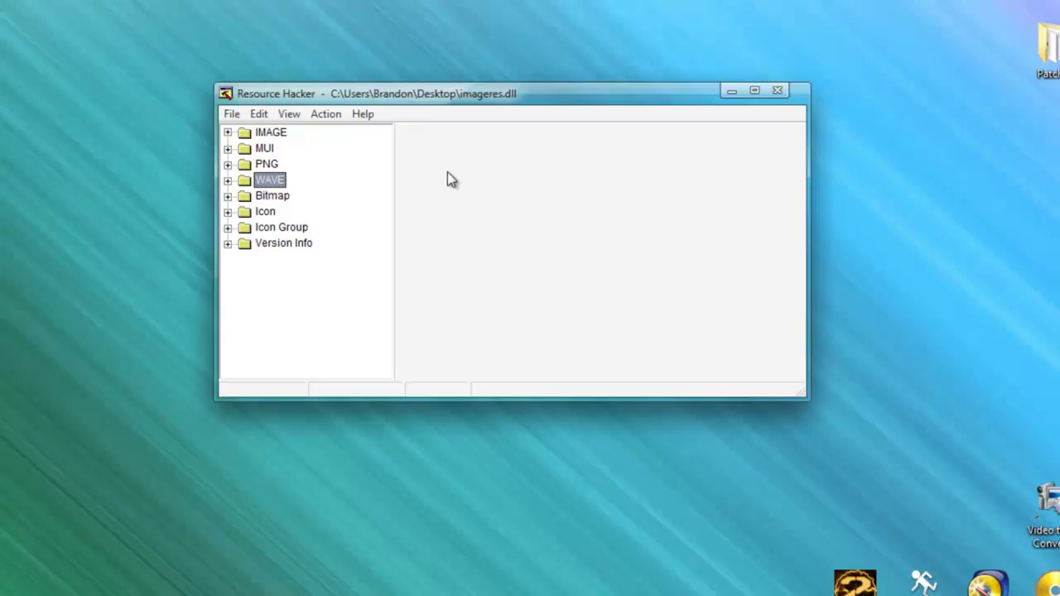
click(228, 179)
click(244, 196)
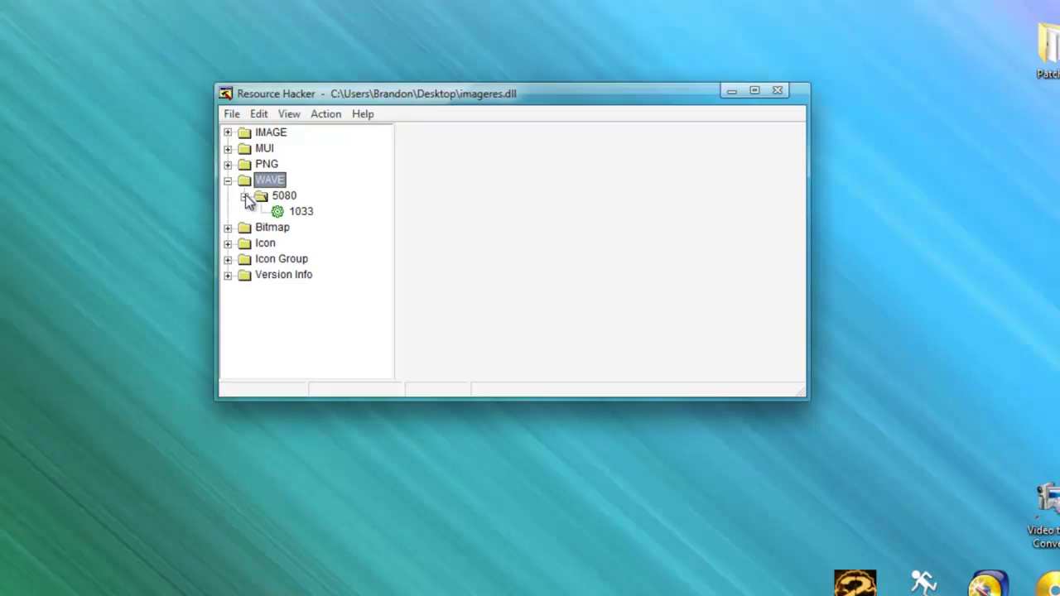
click(244, 196)
click(228, 180)
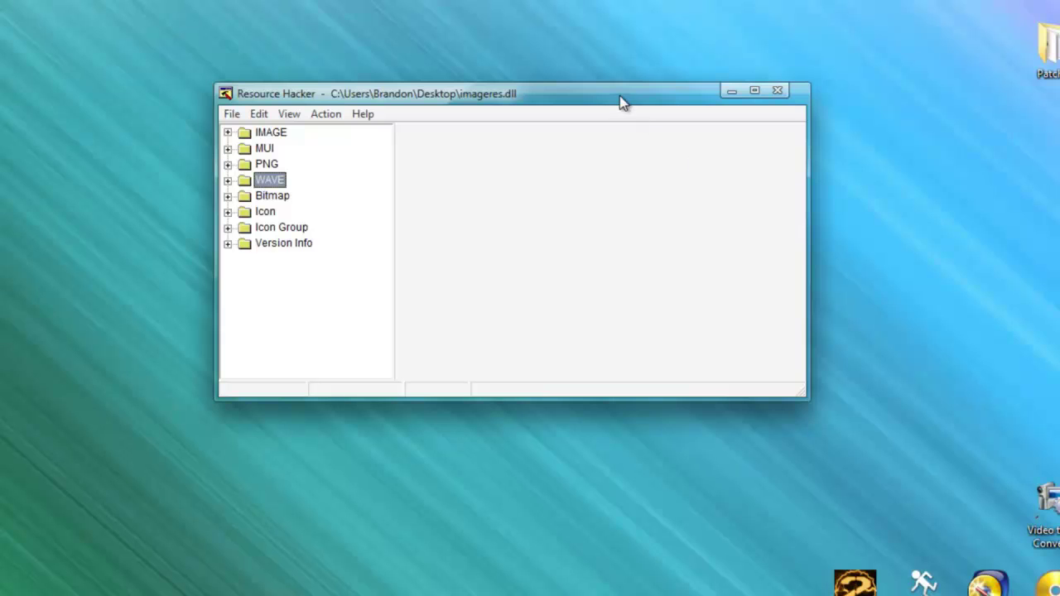
drag(620, 97, 575, 62)
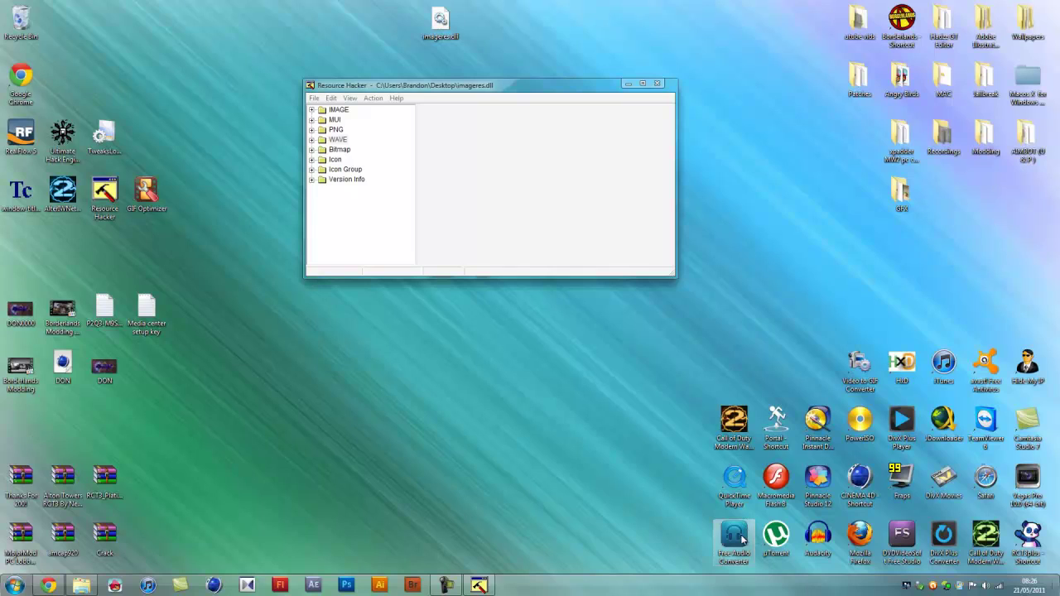
click(743, 540)
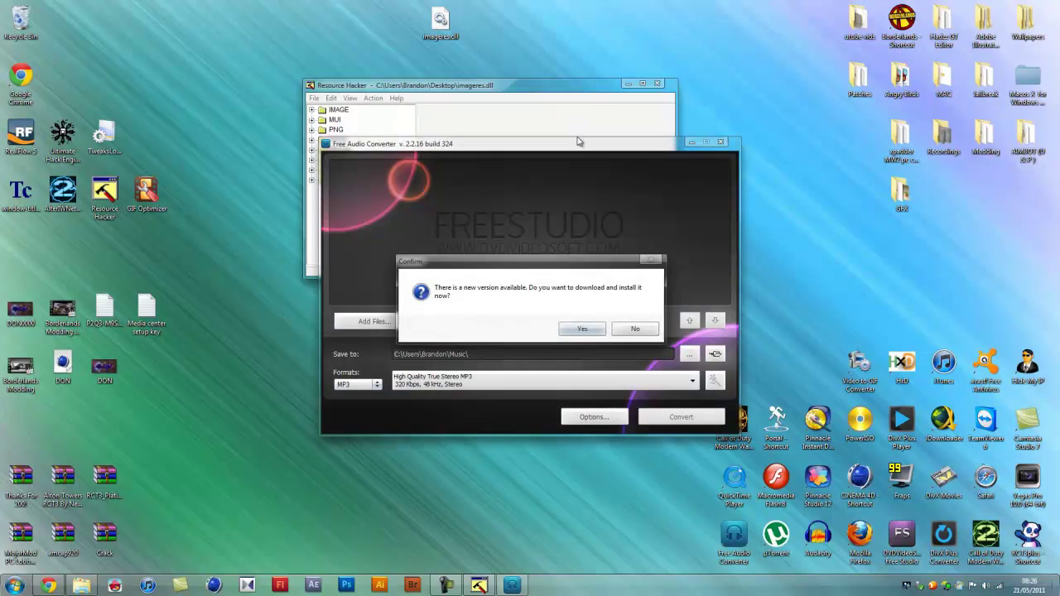
click(634, 328)
drag(553, 149, 660, 206)
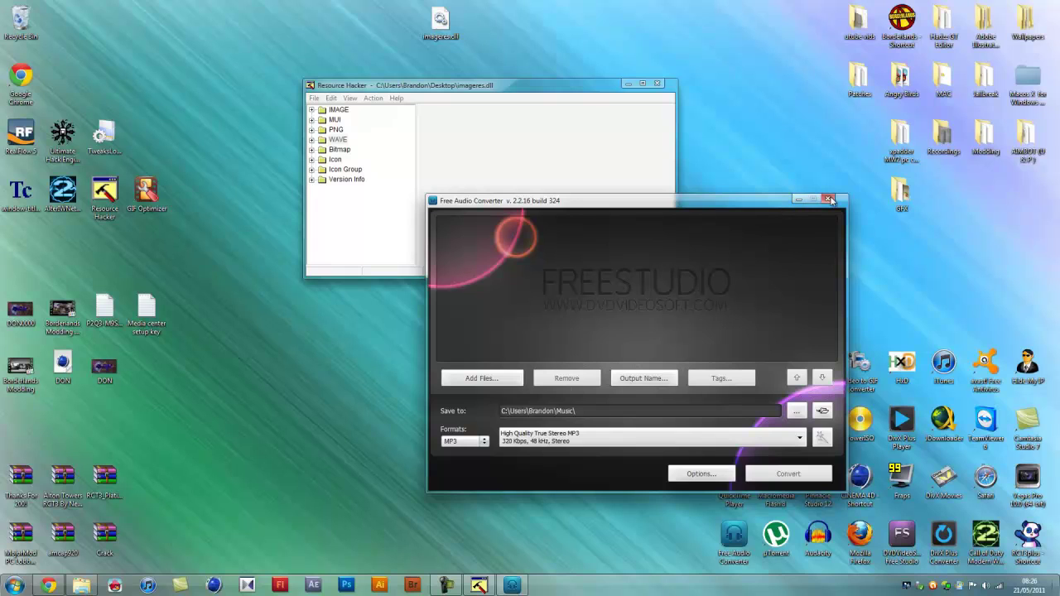
click(828, 199)
drag(557, 86, 551, 100)
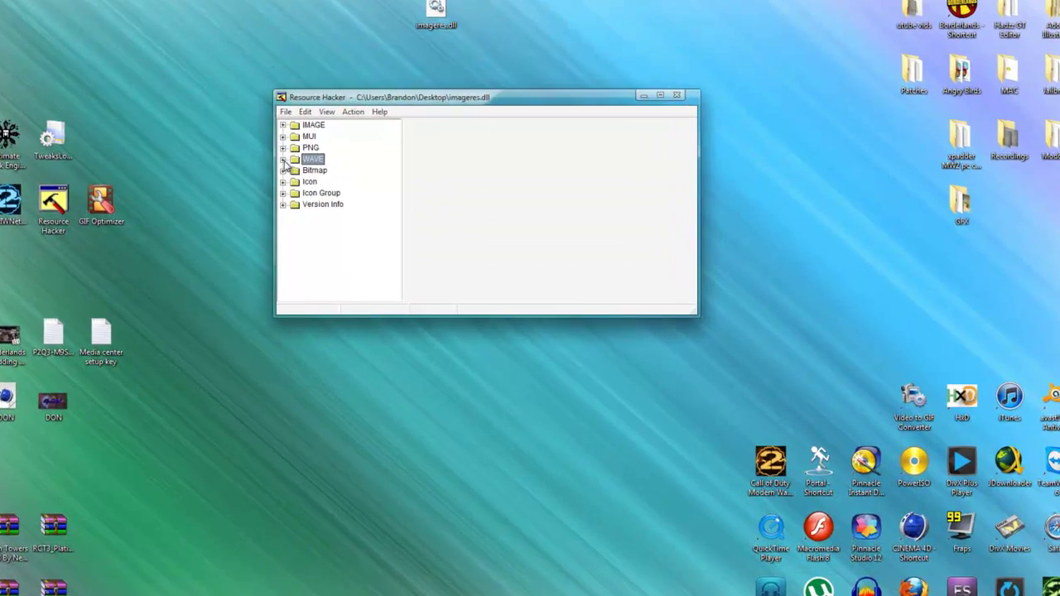
- Select the WAVE > 5080 > 1033 sound resource and start replacing it
key(Right)
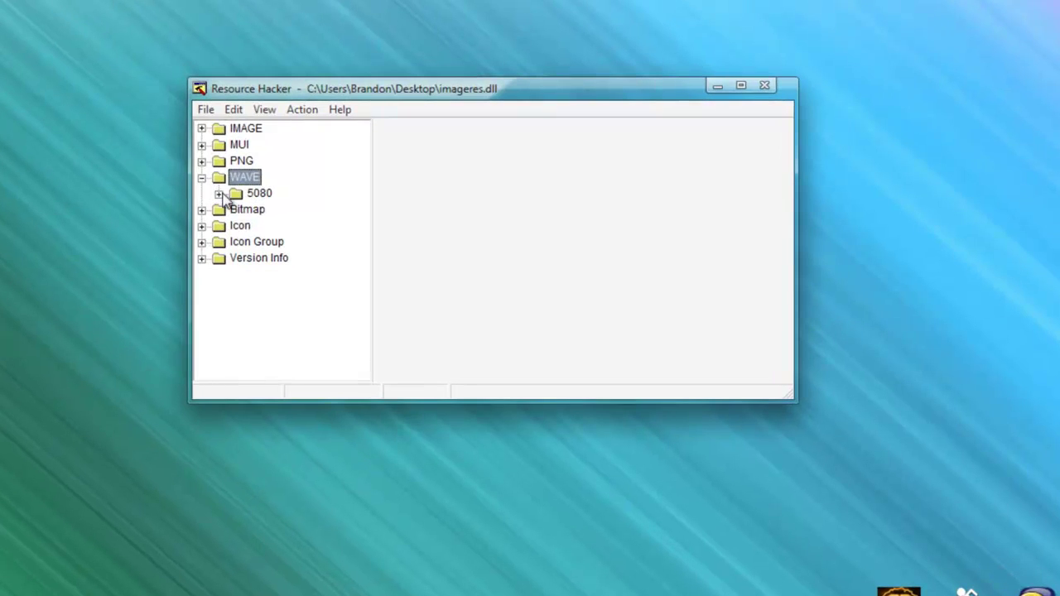
click(220, 194)
click(219, 193)
click(201, 177)
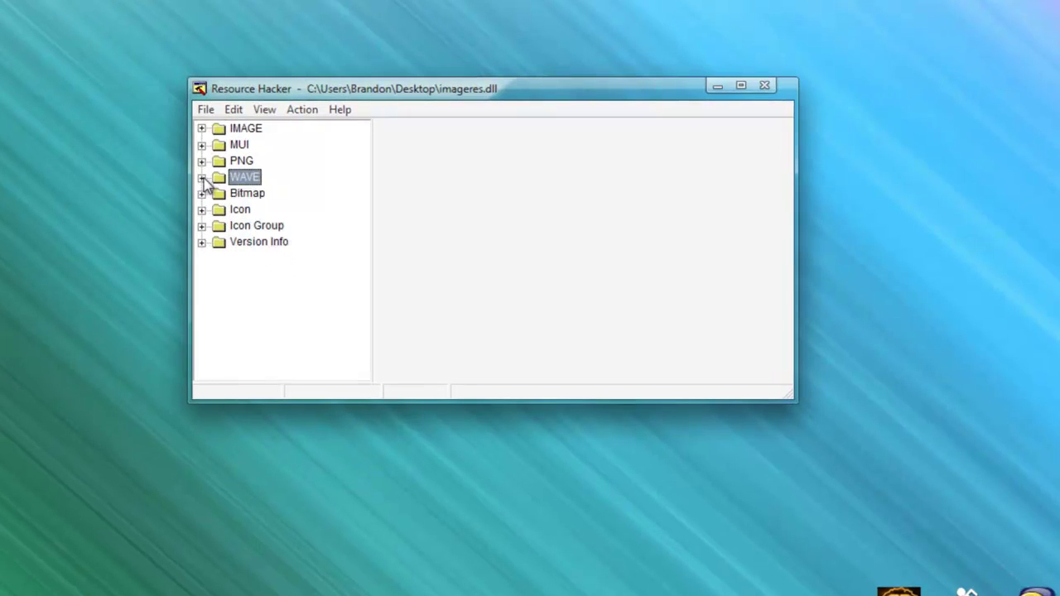
click(202, 178)
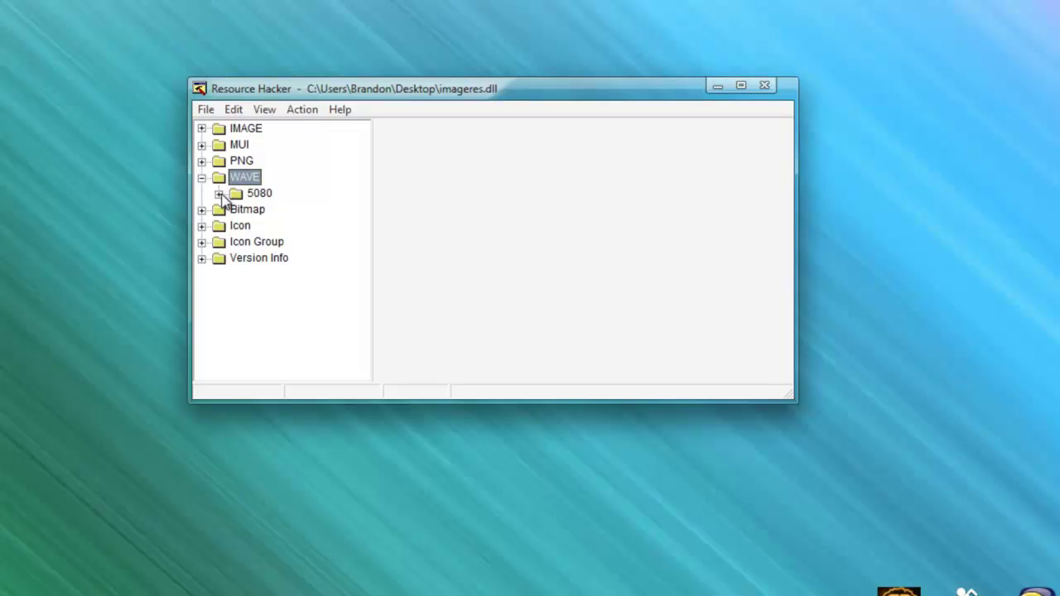
click(218, 193)
click(267, 209)
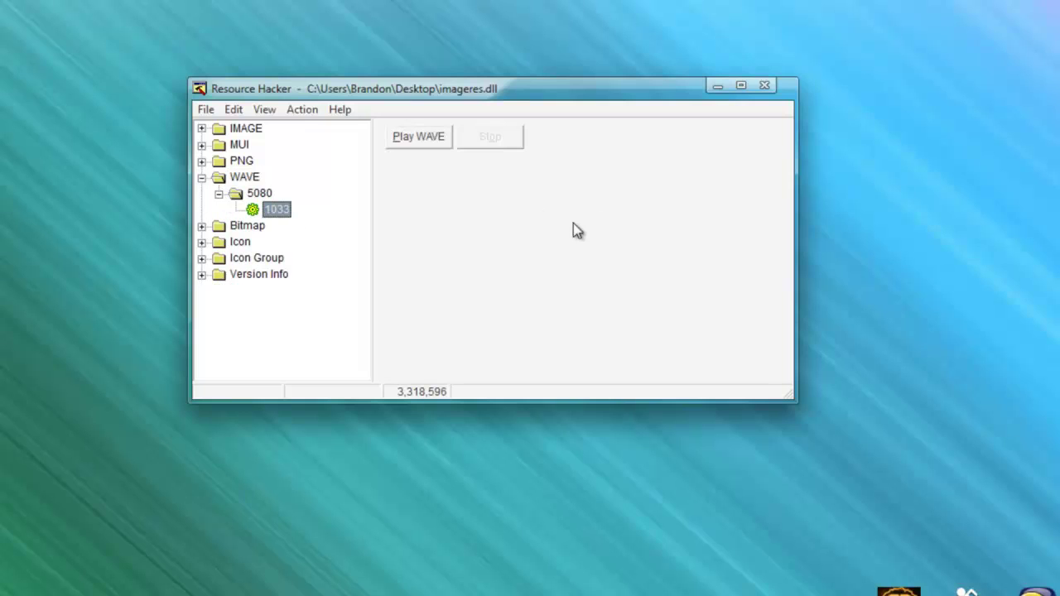
right_click(261, 206)
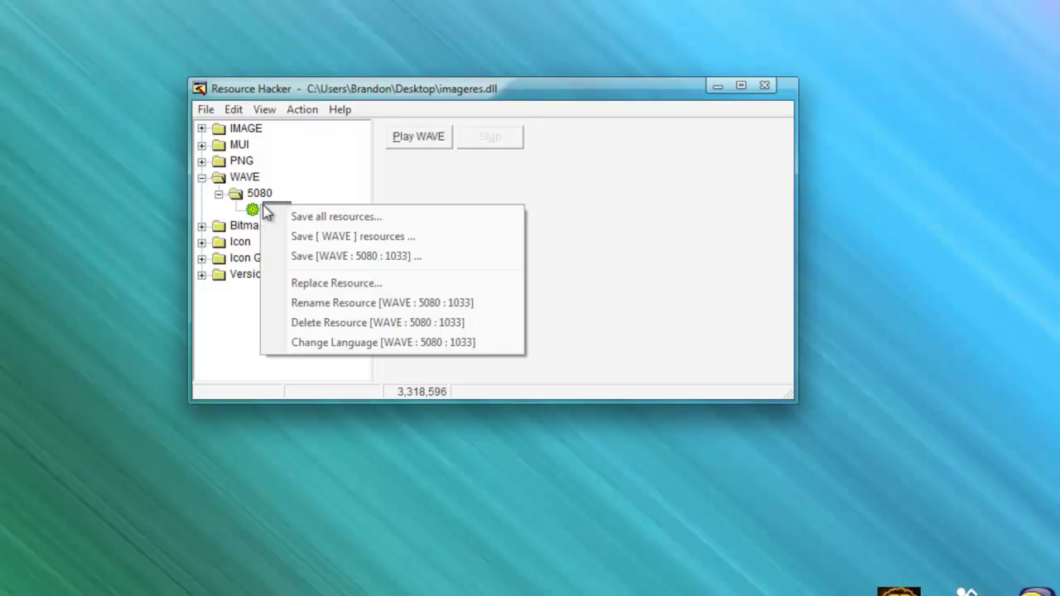
click(330, 289)
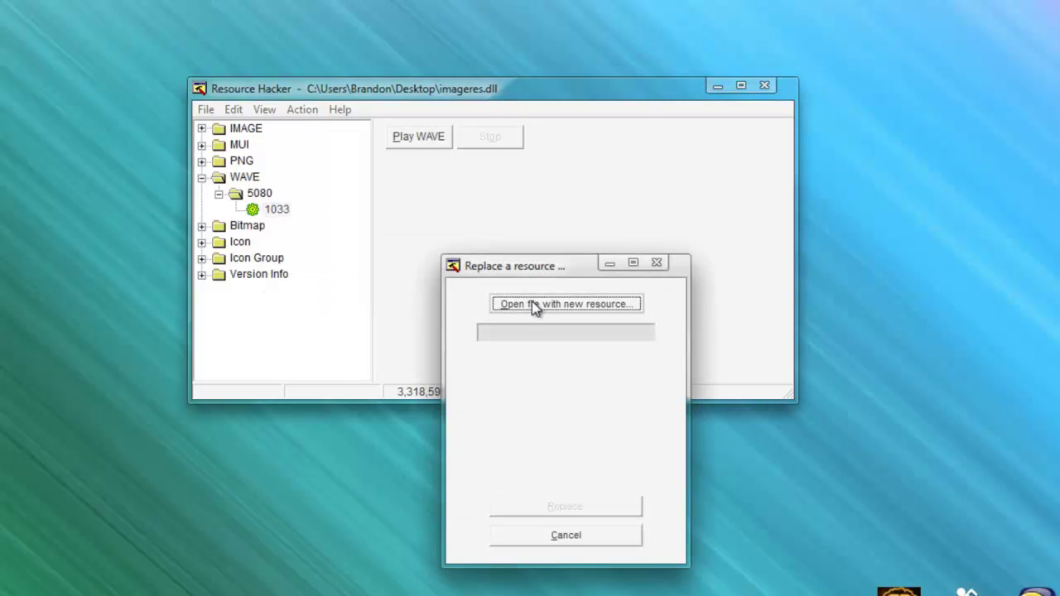
- Preview Startup1 in Everything in here > Mac Sounds and pick it as the replacement file
click(533, 303)
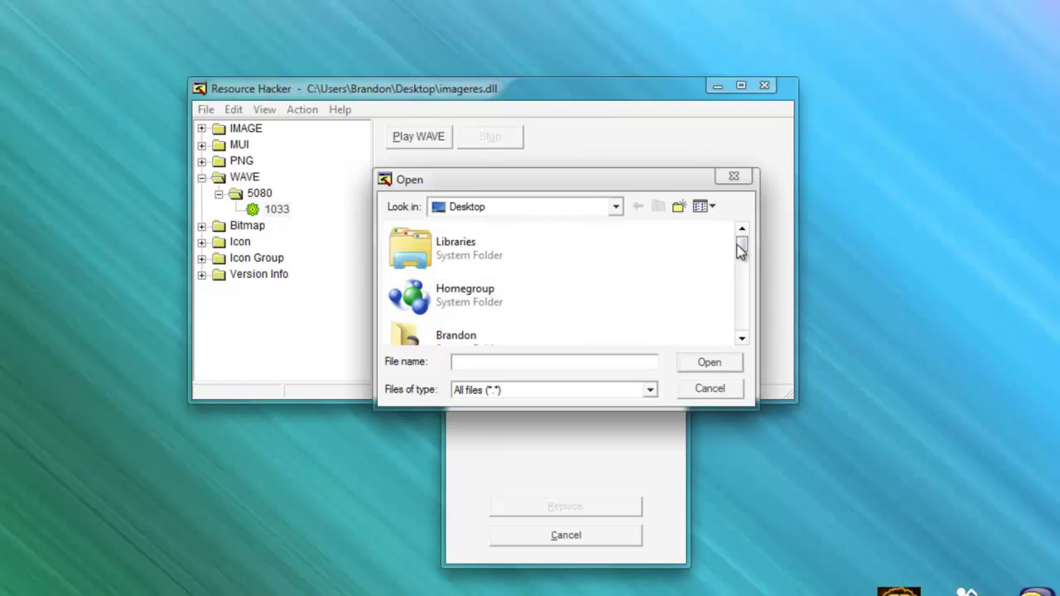
mouse_move(741, 249)
mouse_down()
mouse_move(740, 327)
mouse_move(742, 232)
mouse_up()
double_click(496, 337)
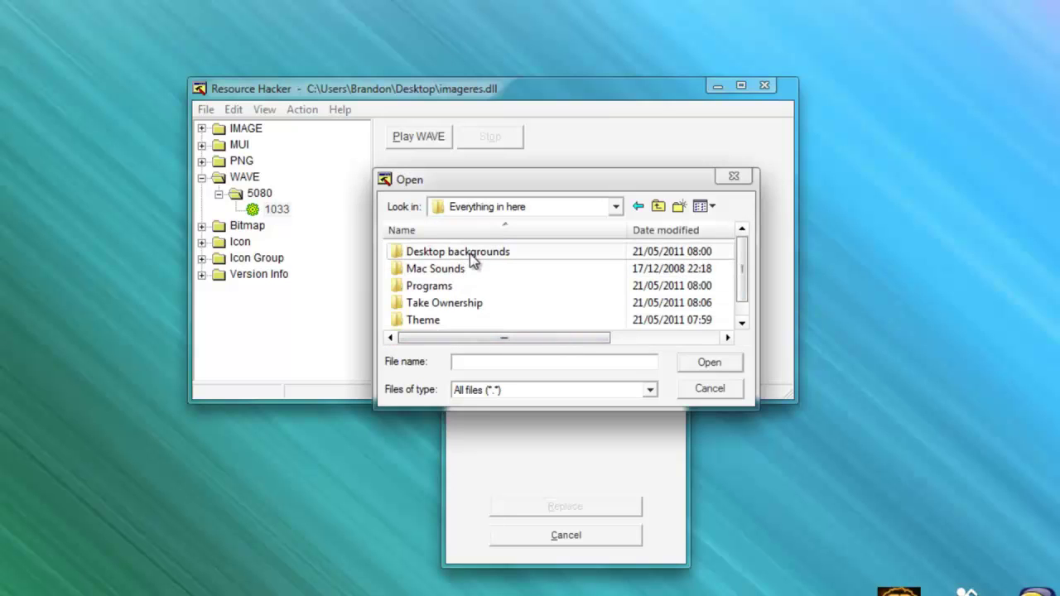
double_click(459, 271)
click(434, 253)
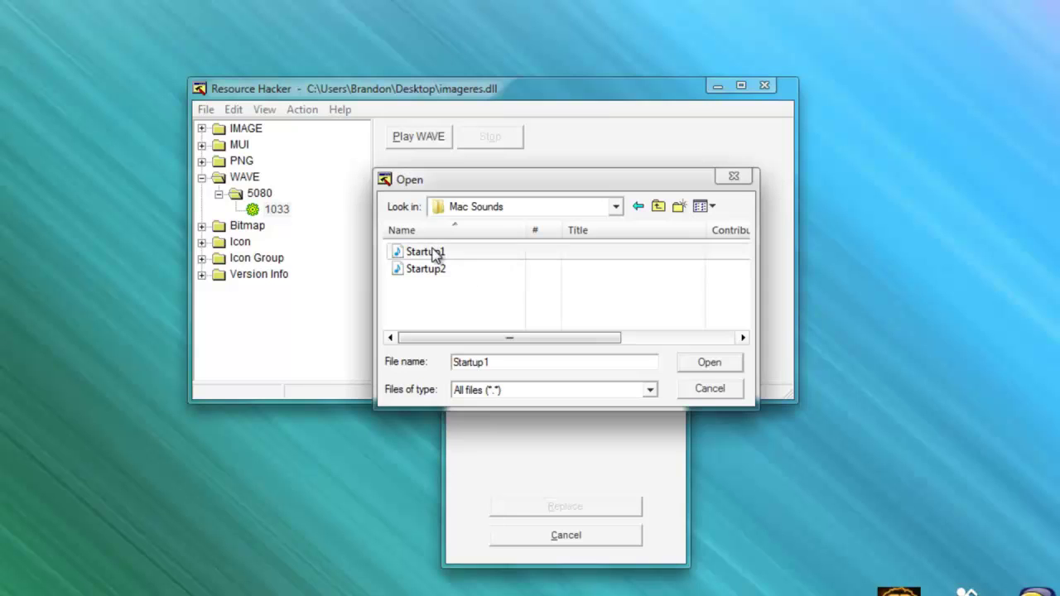
right_click(434, 254)
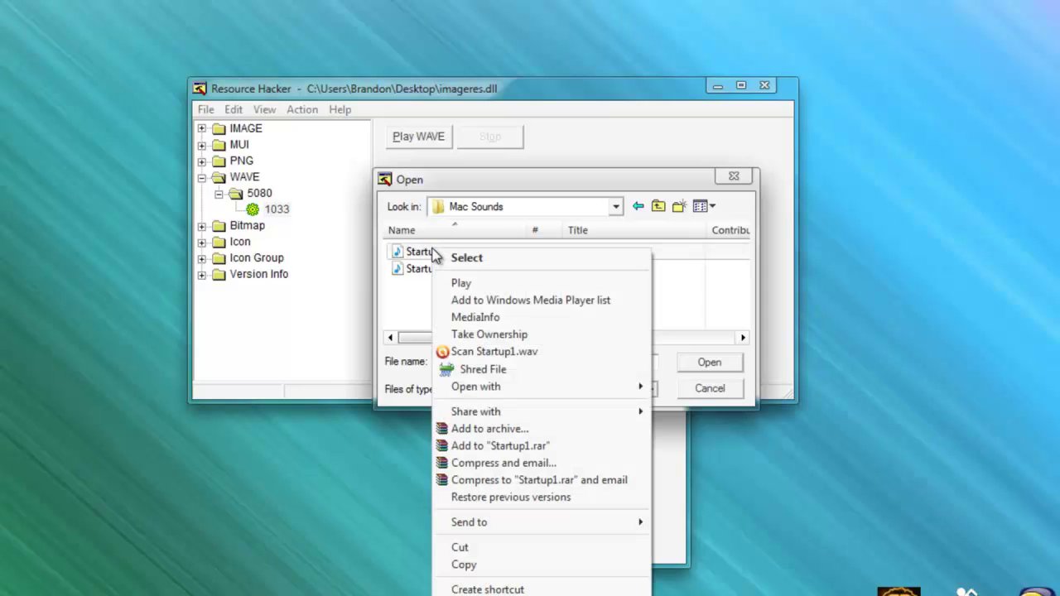
click(458, 284)
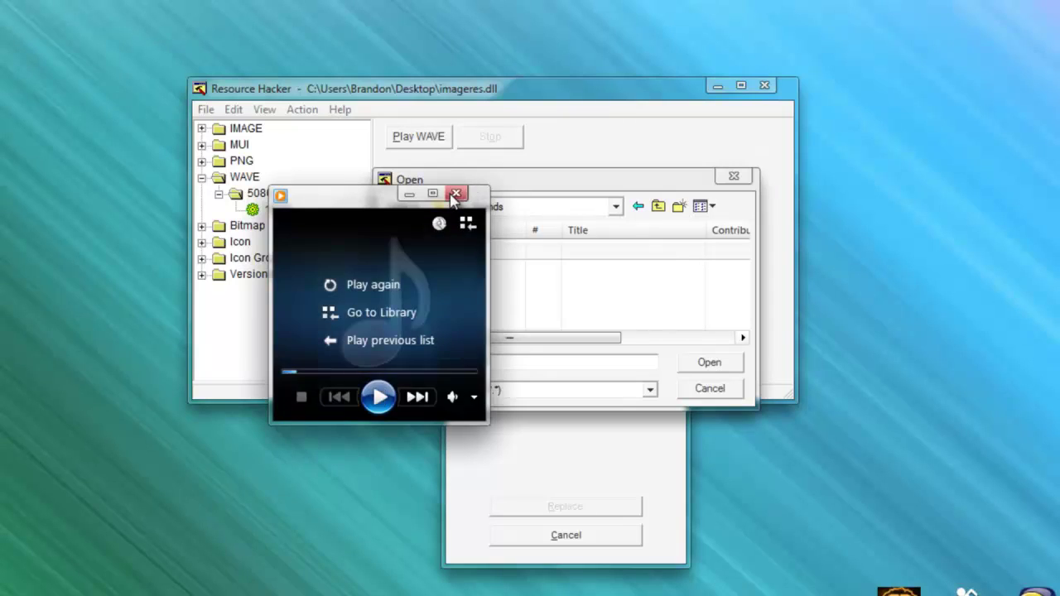
click(522, 291)
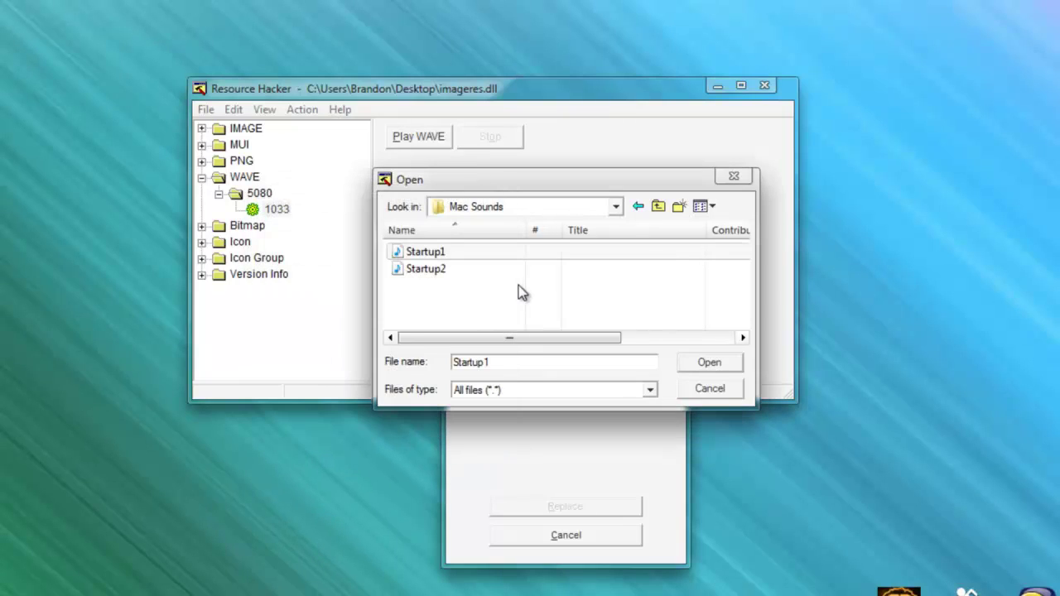
click(440, 252)
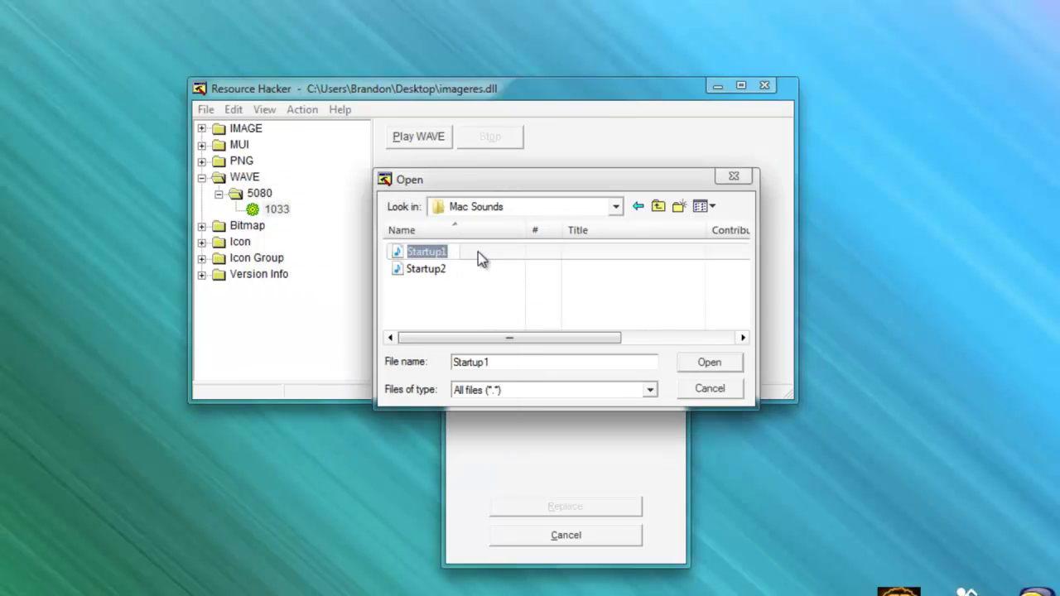
click(709, 363)
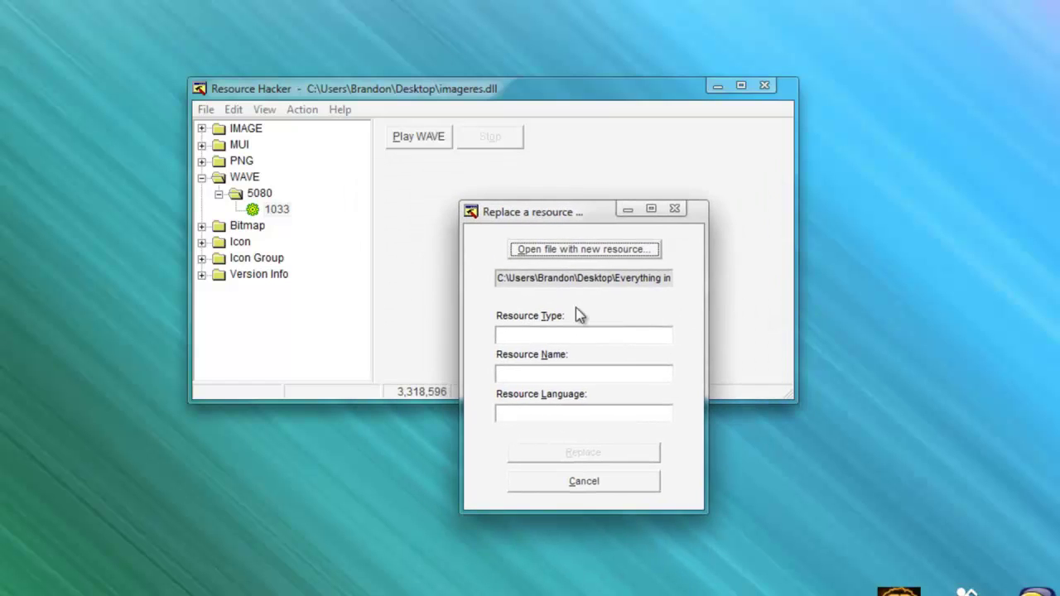
- Enter resource type WAVE, name 5080, language 1033, and replace the resource
click(578, 330)
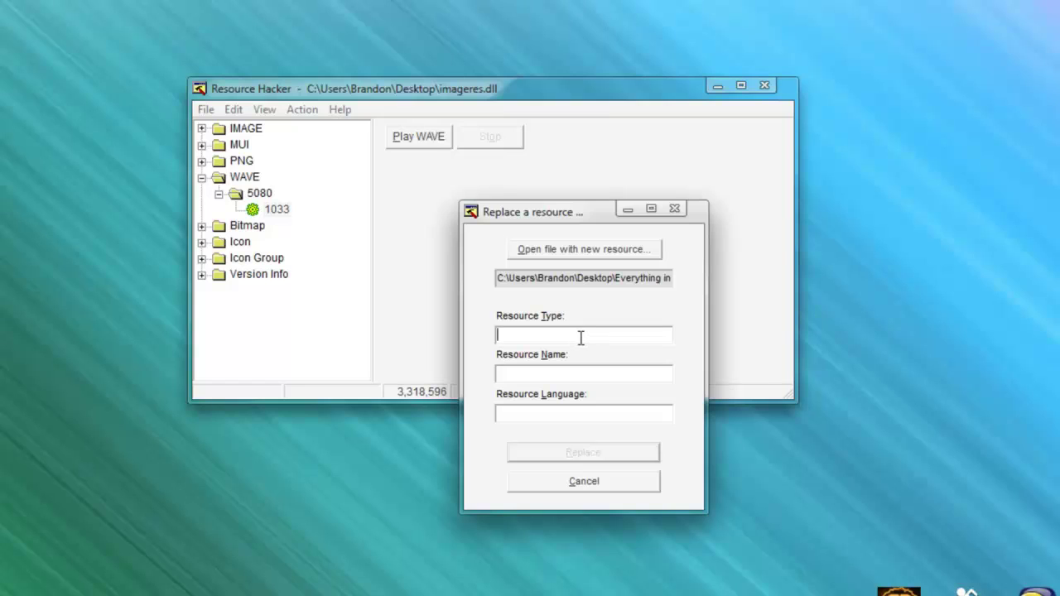
text(1033)
drag(524, 342, 377, 346)
click(499, 339)
drag(499, 339, 245, 330)
click(505, 339)
drag(522, 337, 258, 378)
text(WAVE)
click(556, 372)
text(5080)
click(579, 415)
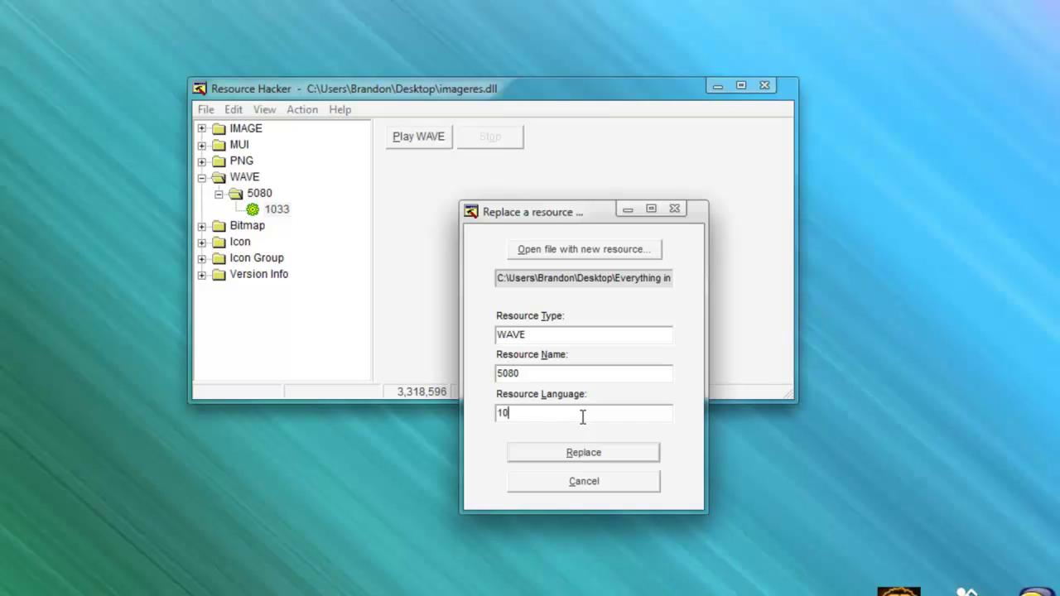
text(1033)
click(582, 453)
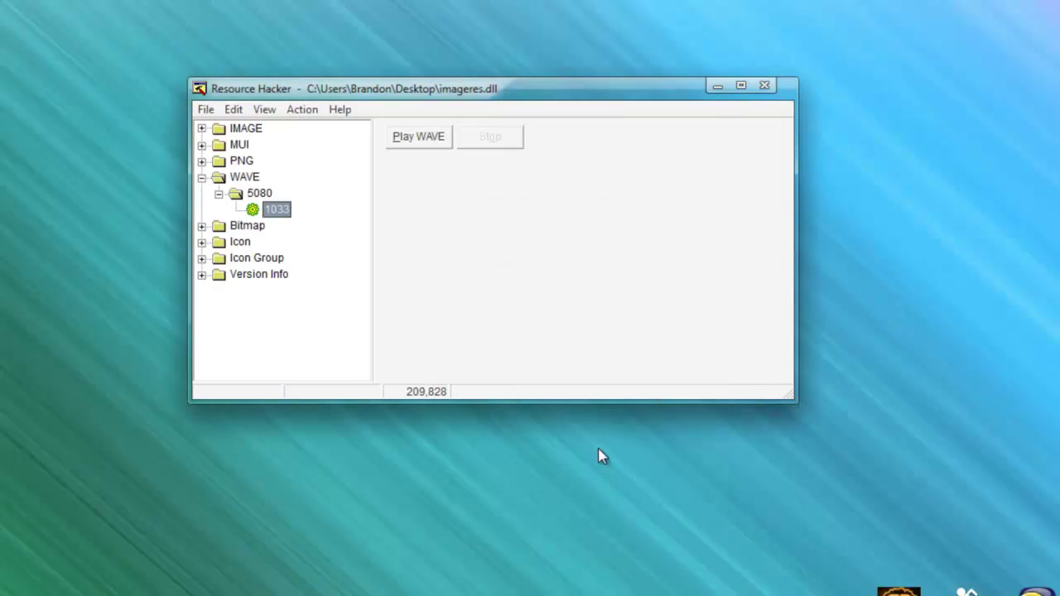
- Play the new WAVE sound, then exit Resource Hacker, answering the save prompt
click(437, 146)
click(273, 209)
click(204, 110)
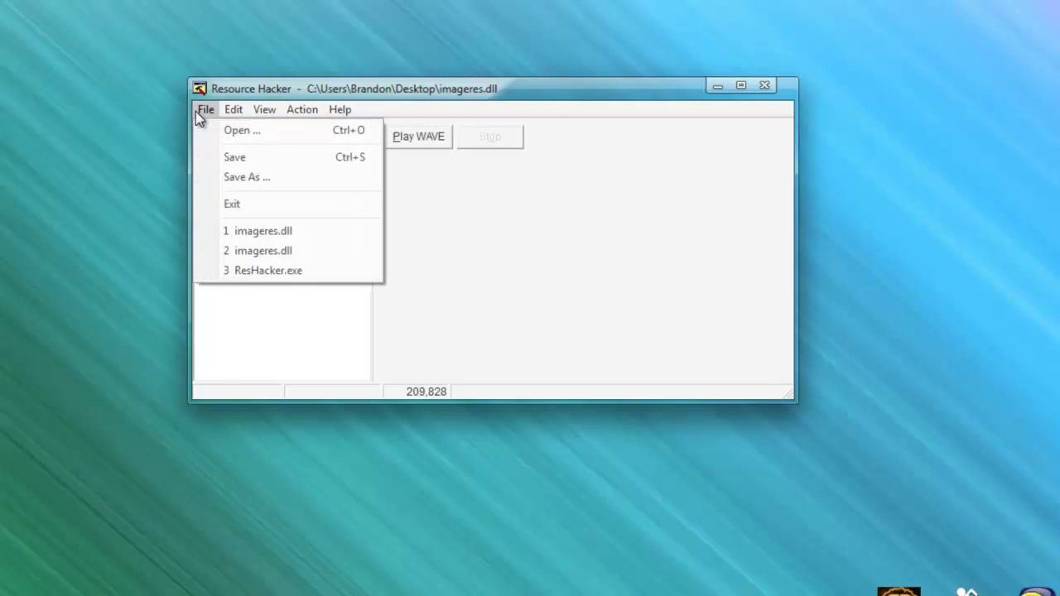
click(203, 110)
click(766, 86)
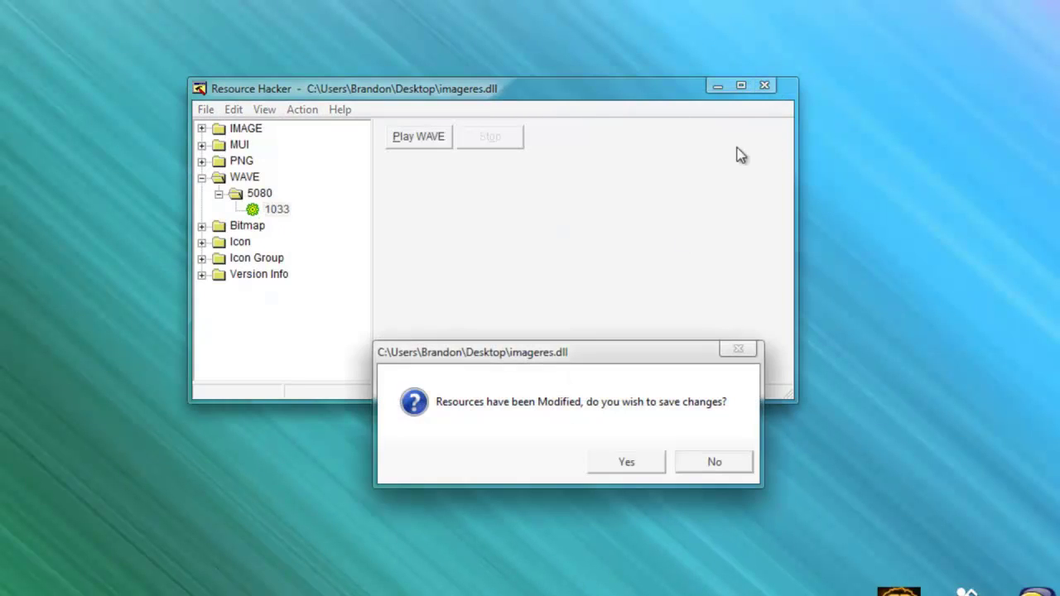
click(722, 468)
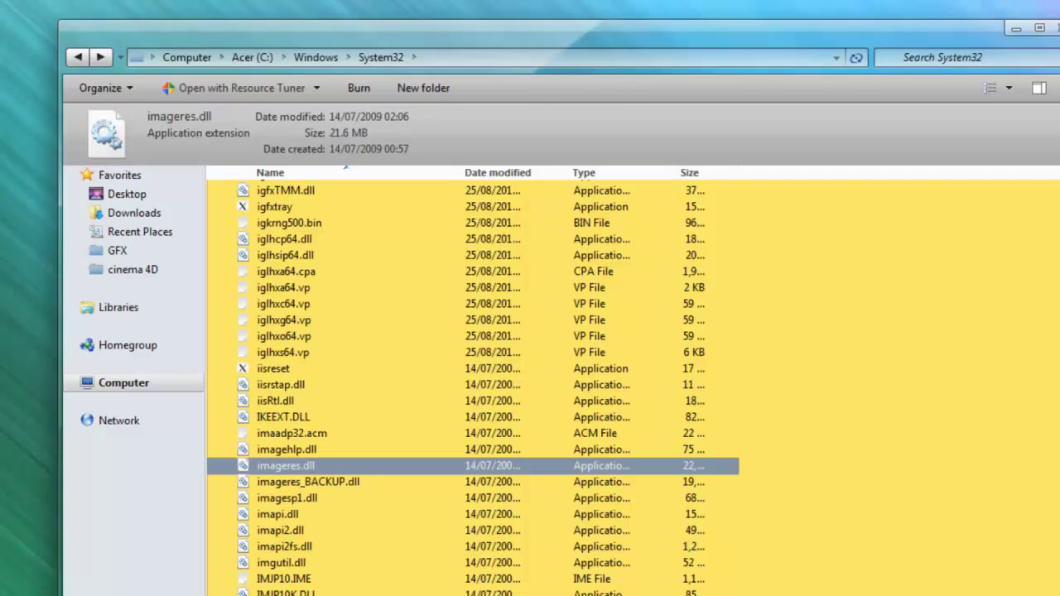
- Move the System32 window and bring up the context menu for imageres.dll
drag(383, 35, 706, 71)
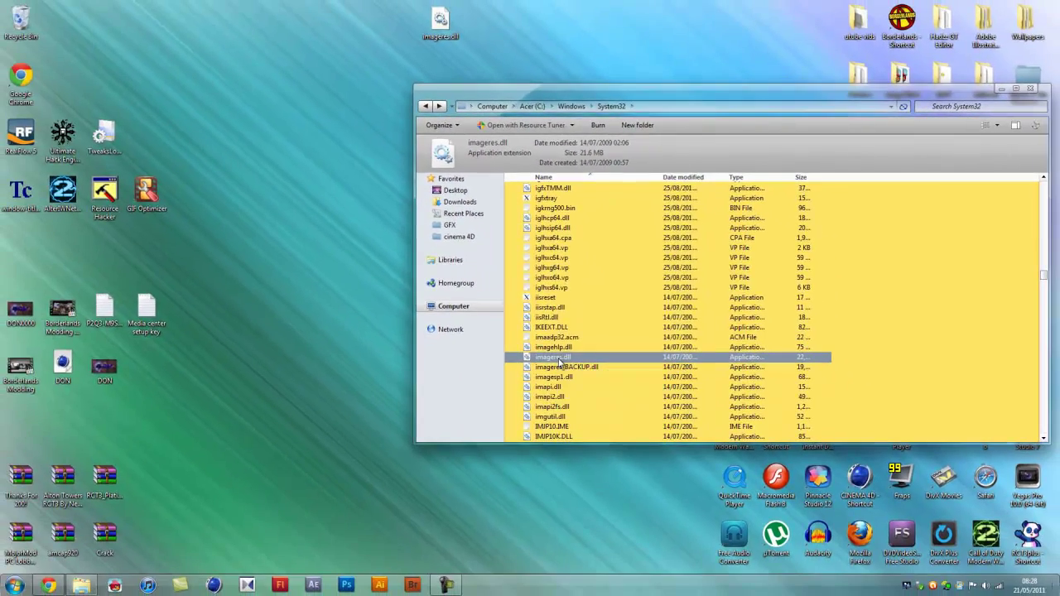
right_click(552, 503)
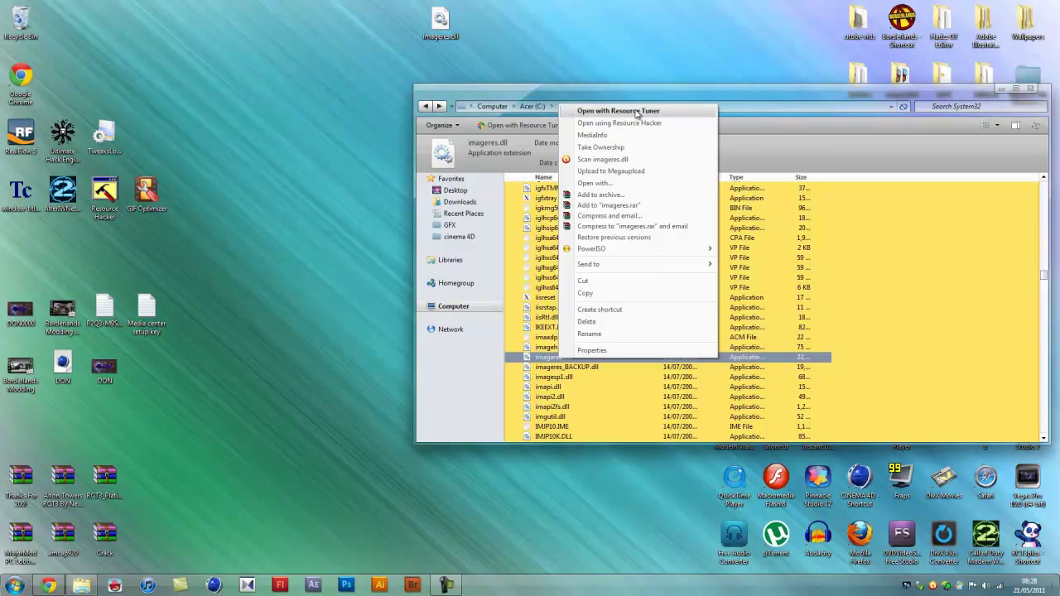
click(530, 357)
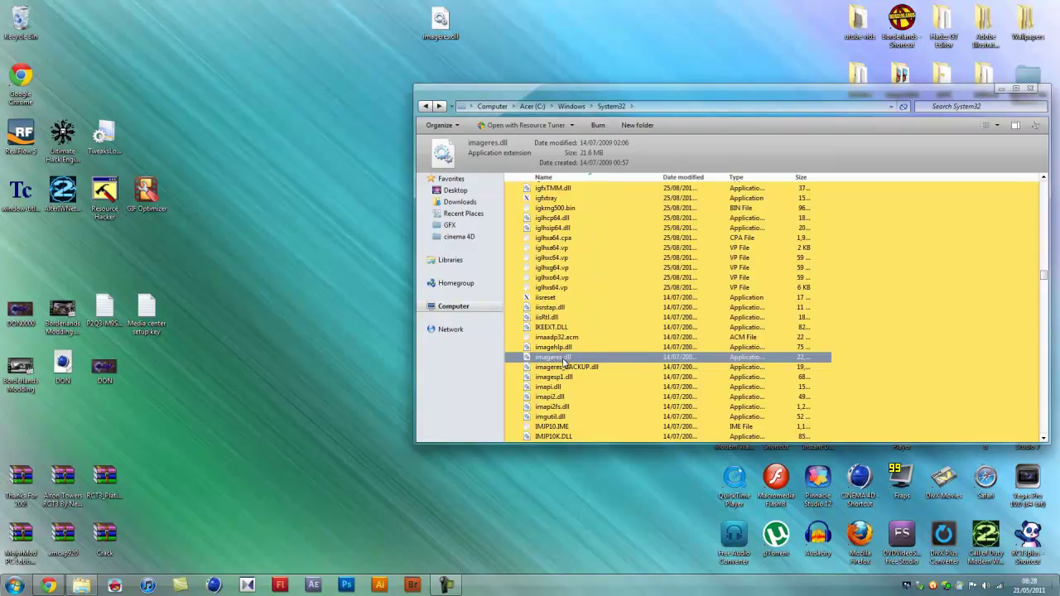
click(563, 359)
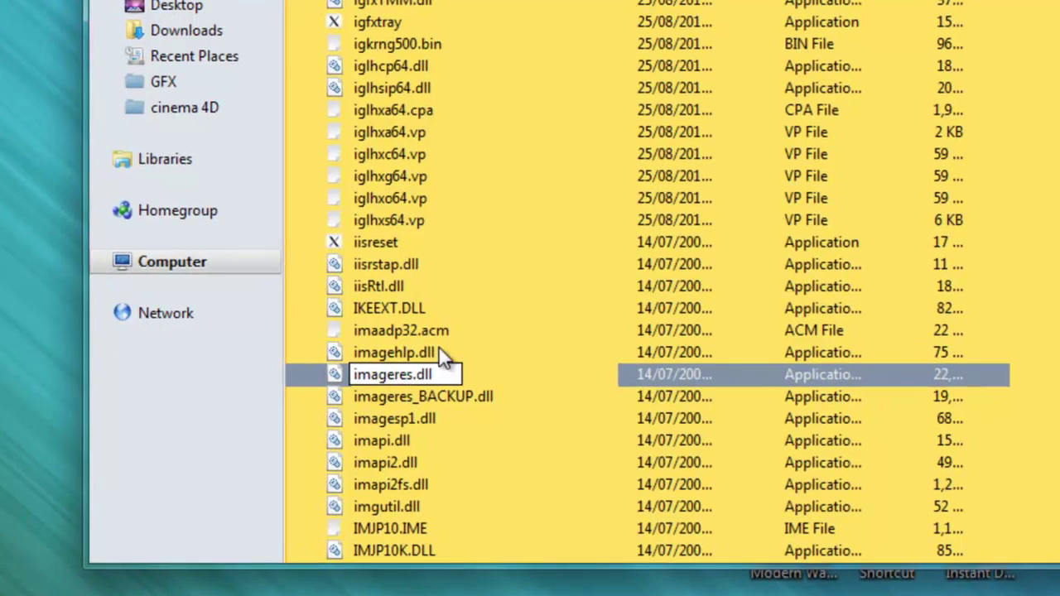
text(_BACKUP)
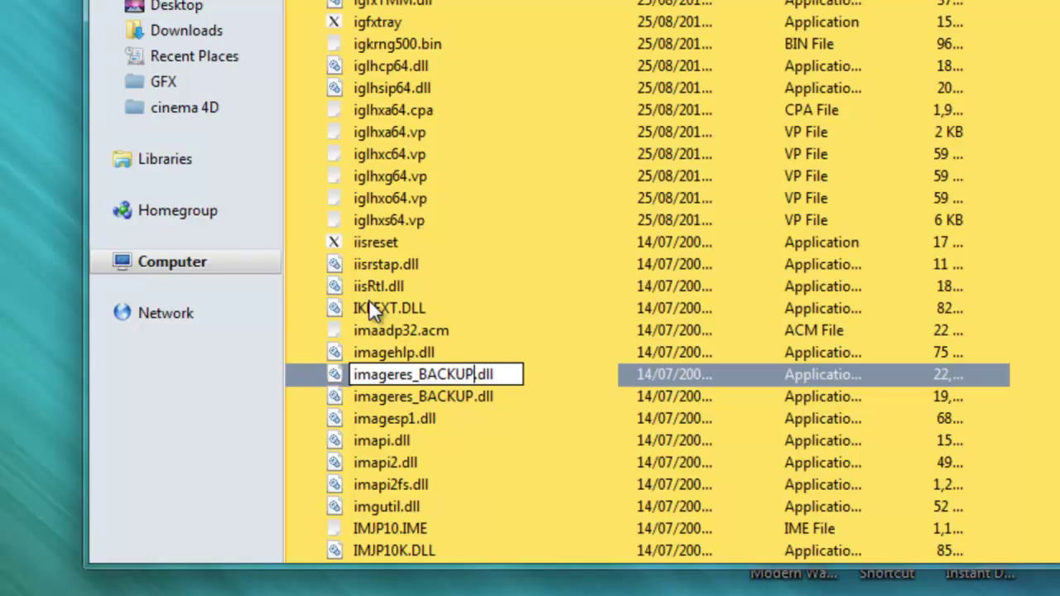
key(BackSpace)
key(BackSpace)
key(BackSpace)
key(BackSpace)
key(BackSpace)
key(BackSpace)
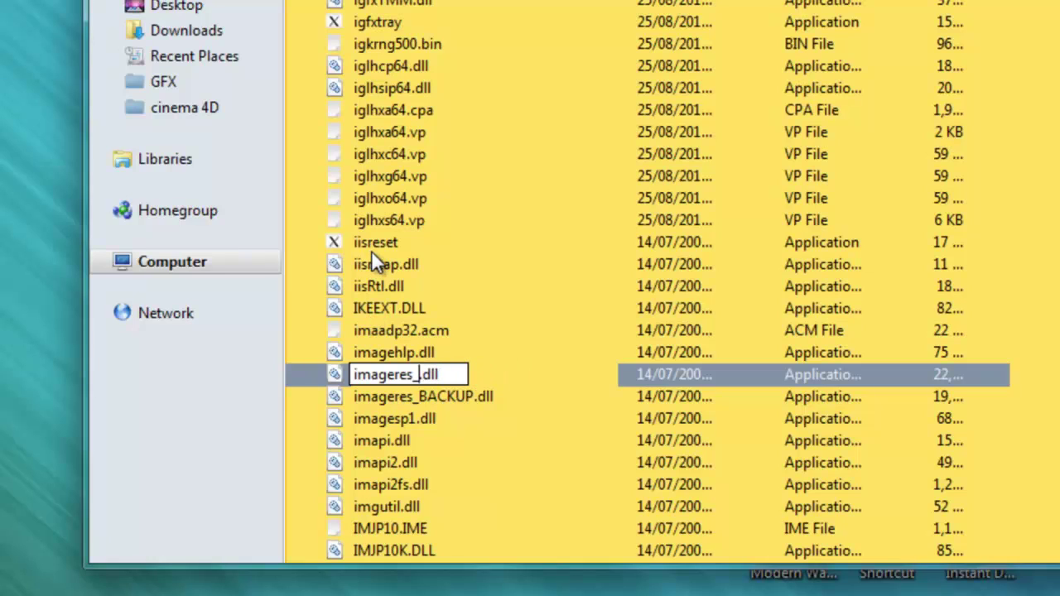
key(BackSpace)
key(Return)
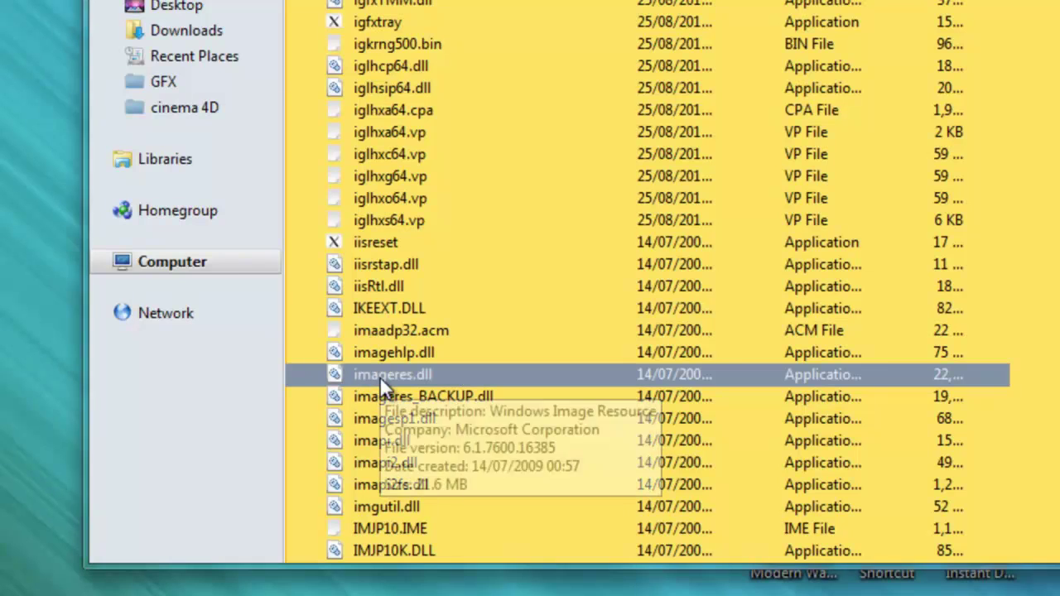
key(Delete)
click(435, 327)
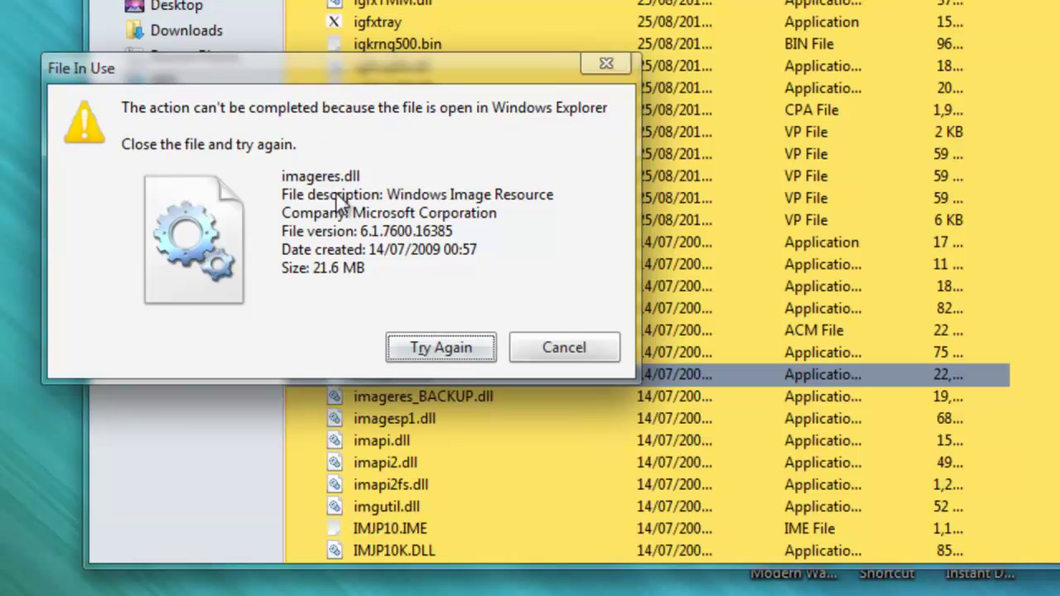
click(534, 350)
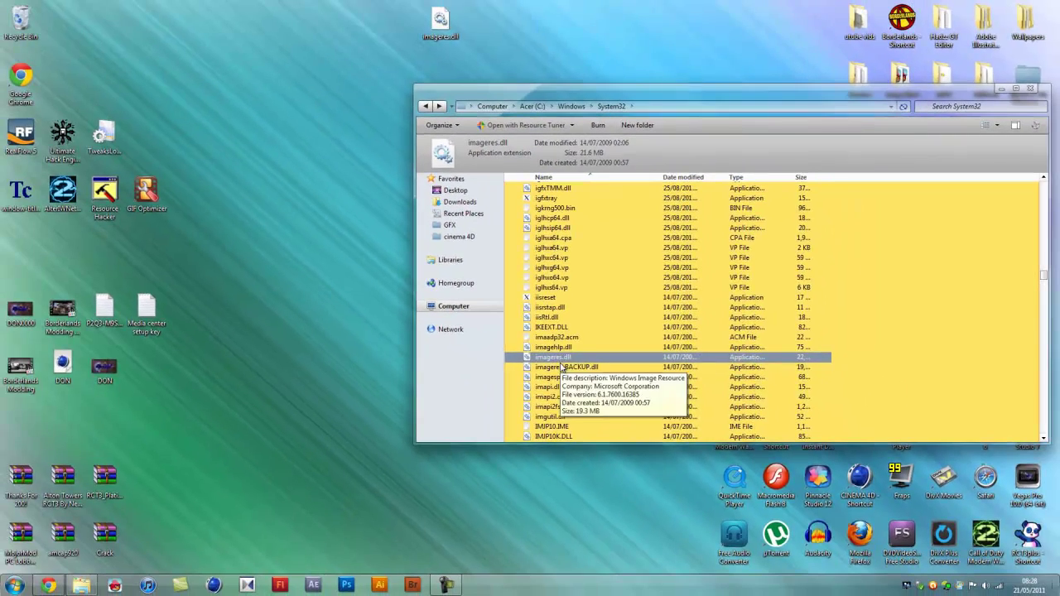
click(413, 394)
click(555, 357)
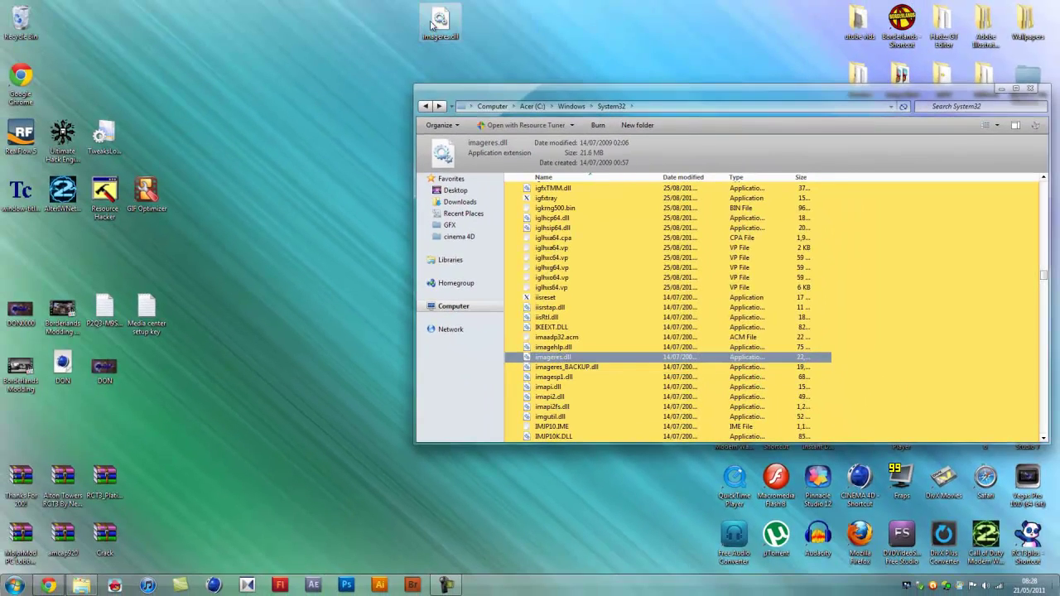
drag(435, 25, 961, 344)
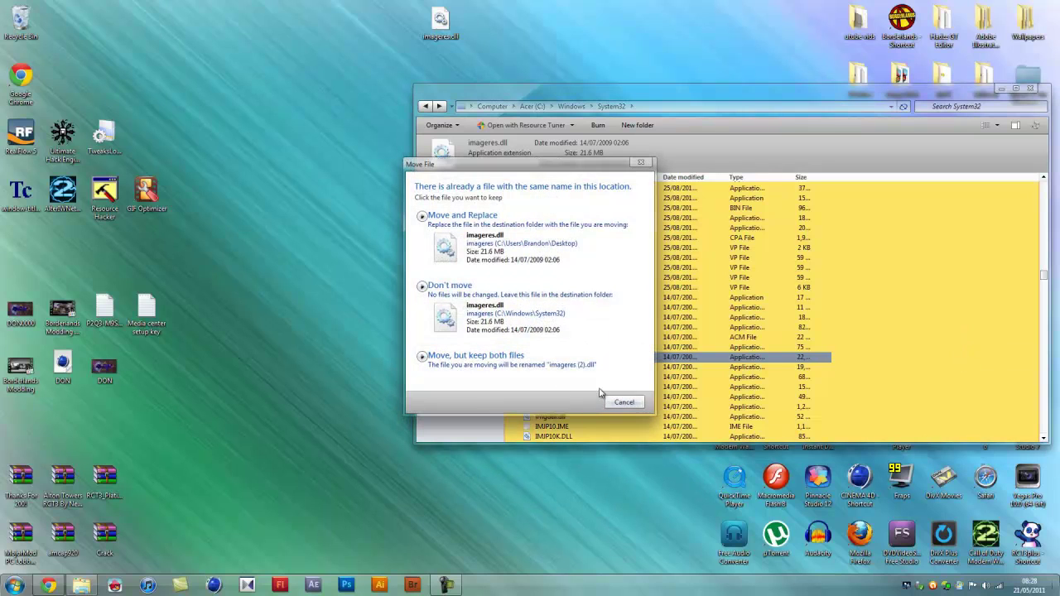
click(489, 319)
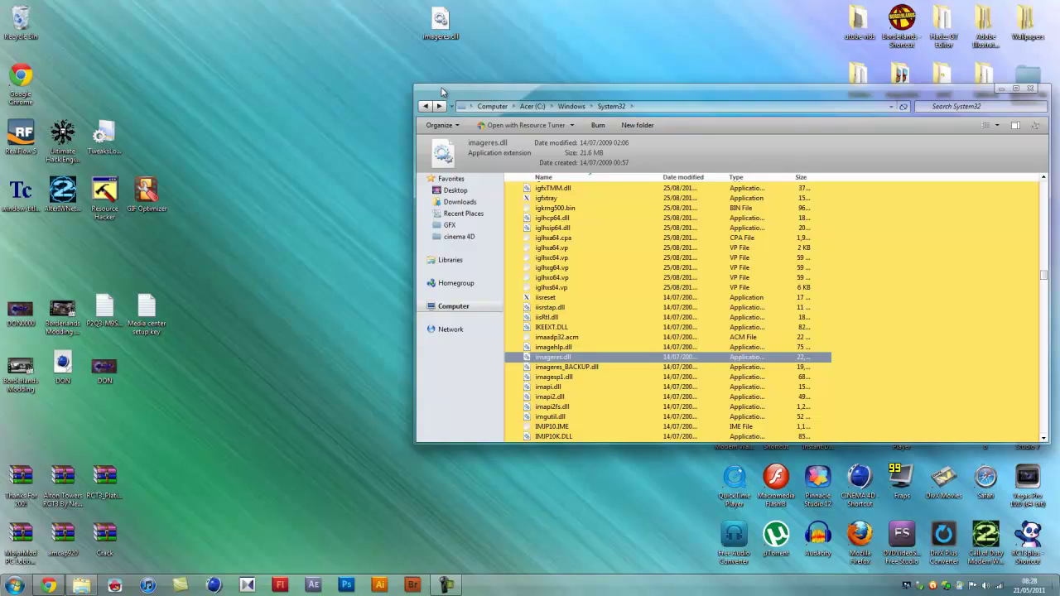
drag(548, 93, 307, 89)
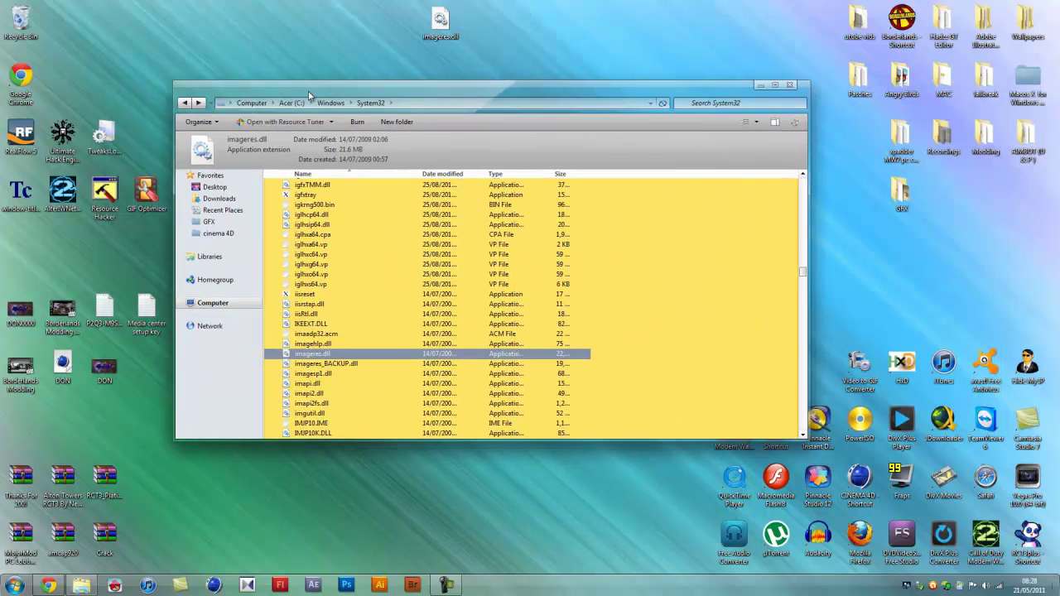
click(318, 346)
click(317, 355)
mouse_move(739, 86)
mouse_down()
mouse_move(727, 75)
mouse_move(747, 71)
mouse_up()
click(445, 585)
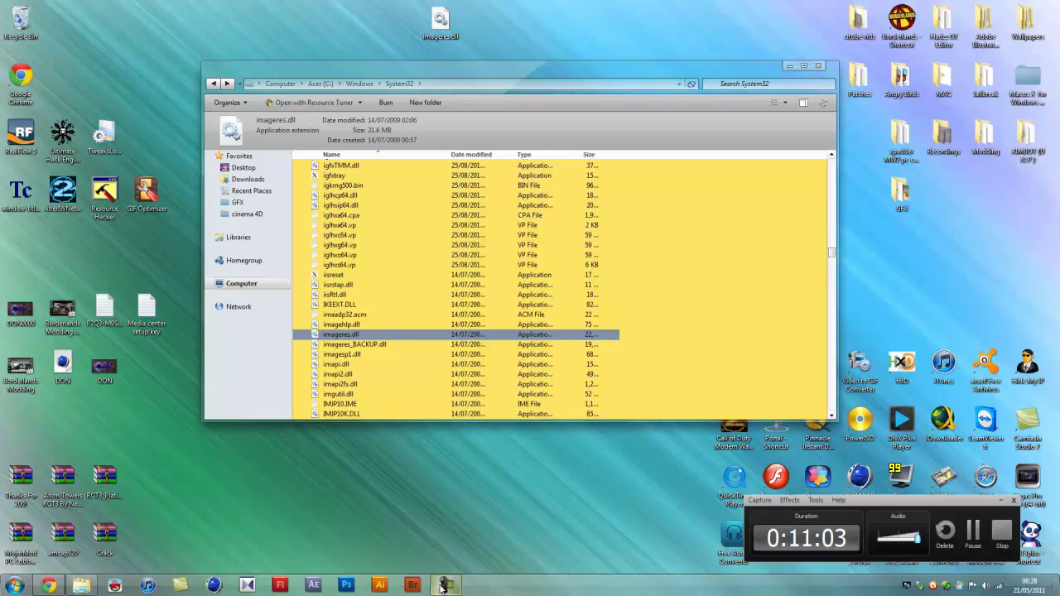
click(445, 586)
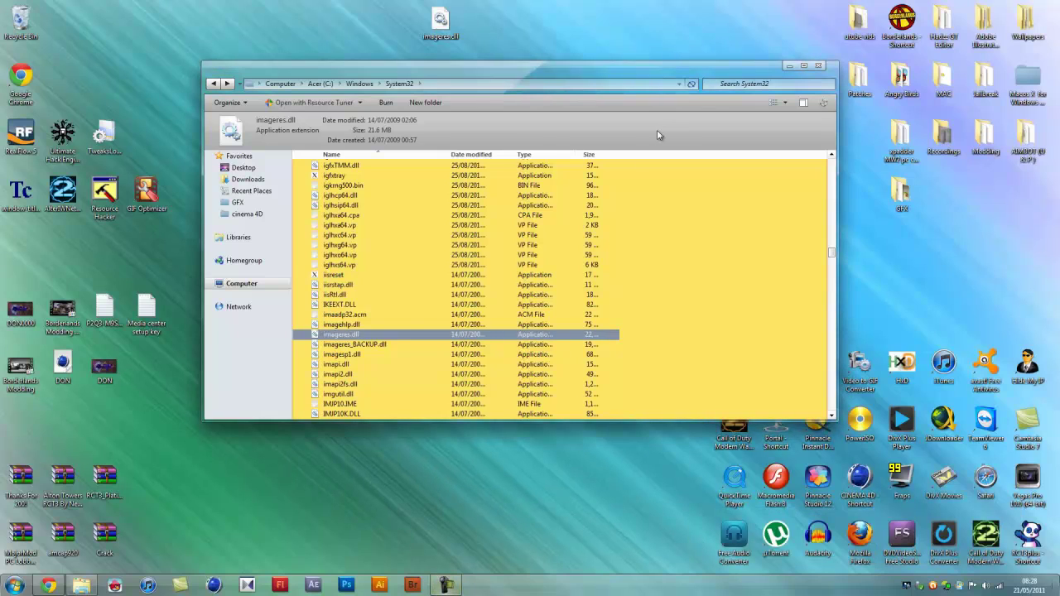
- Close System32 and open Everything in here > Mac Sounds to check Startup1 and Startup2
click(818, 66)
double_click(478, 252)
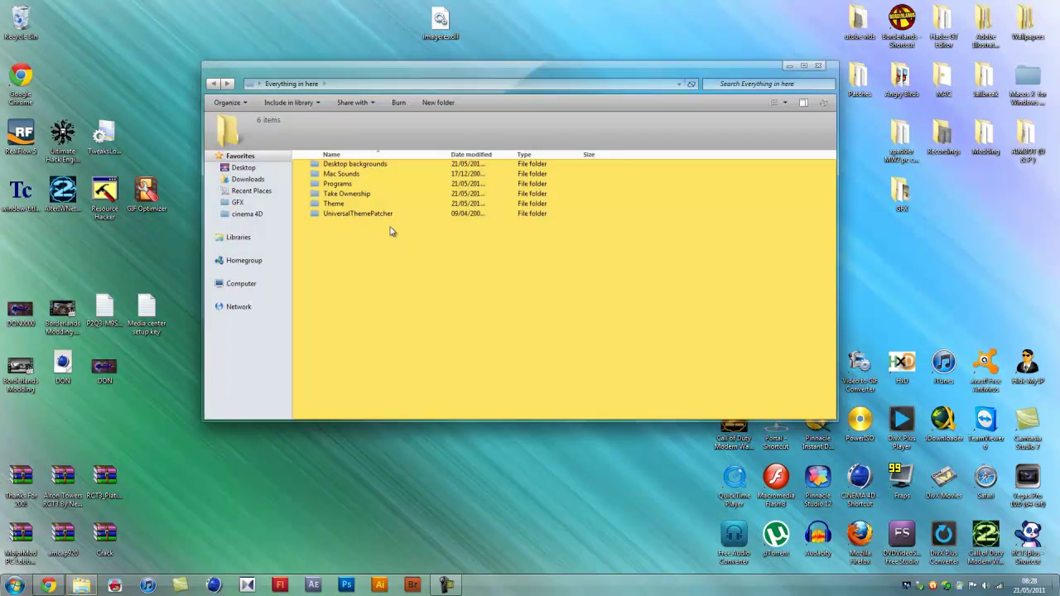
mouse_move(356, 250)
mouse_down()
mouse_move(334, 164)
mouse_move(352, 234)
mouse_up()
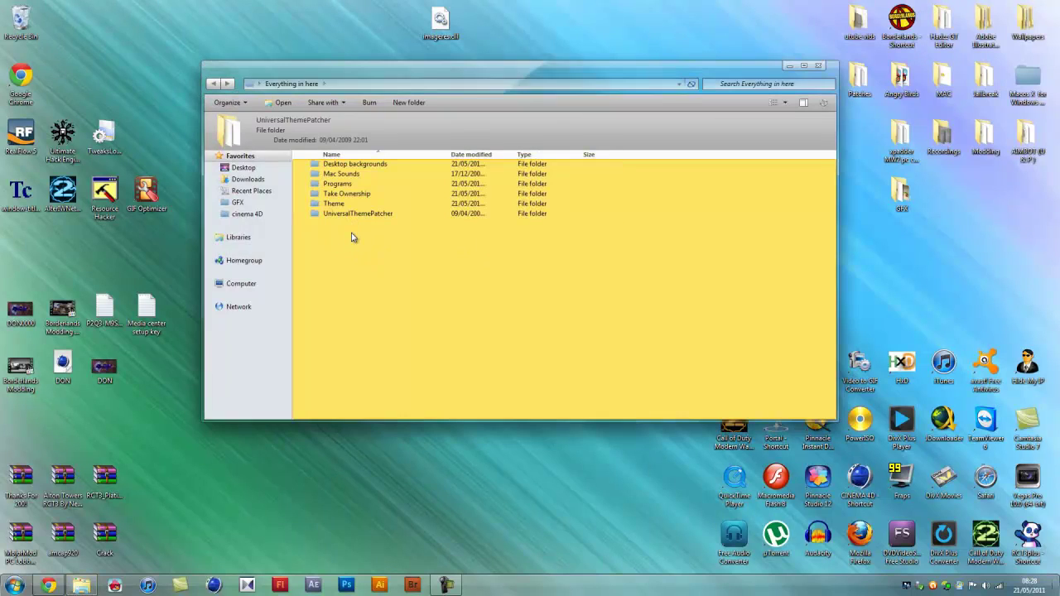
double_click(339, 174)
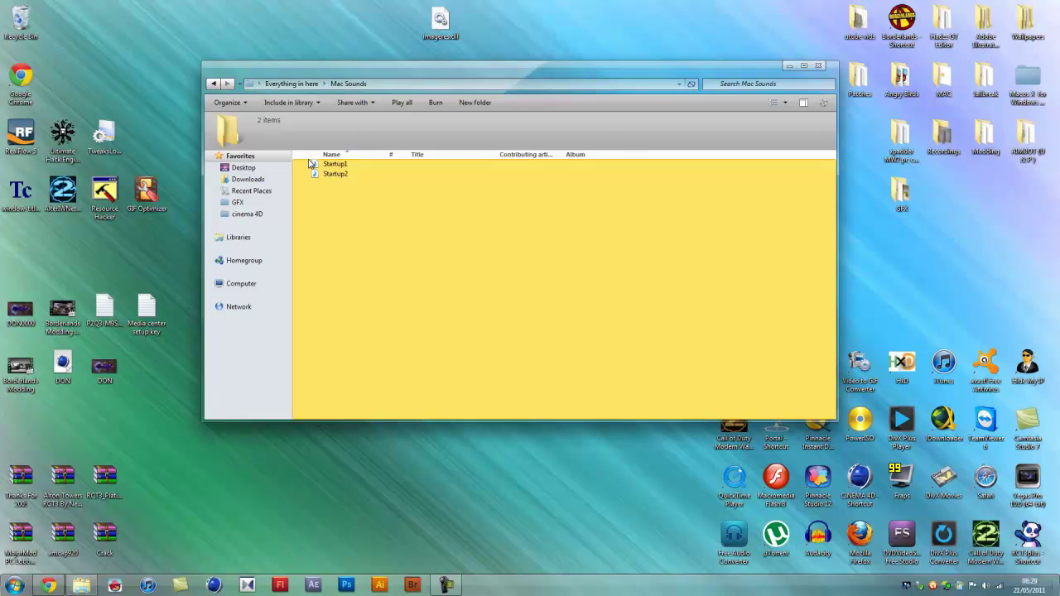
click(334, 173)
click(350, 203)
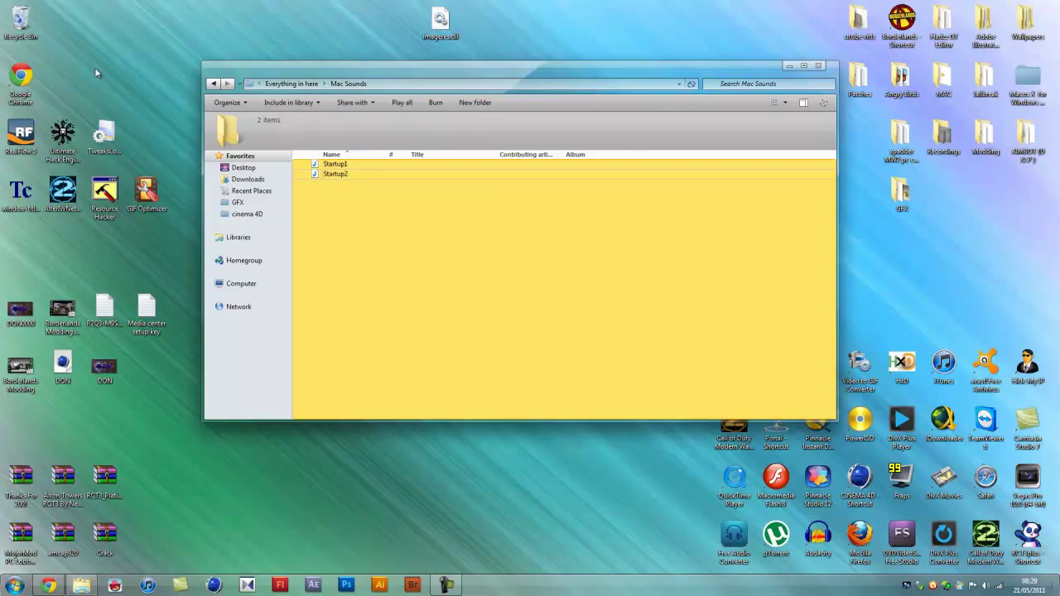
- Return to the Everything in here folder and right-click the desktop
click(213, 84)
click(333, 203)
click(337, 232)
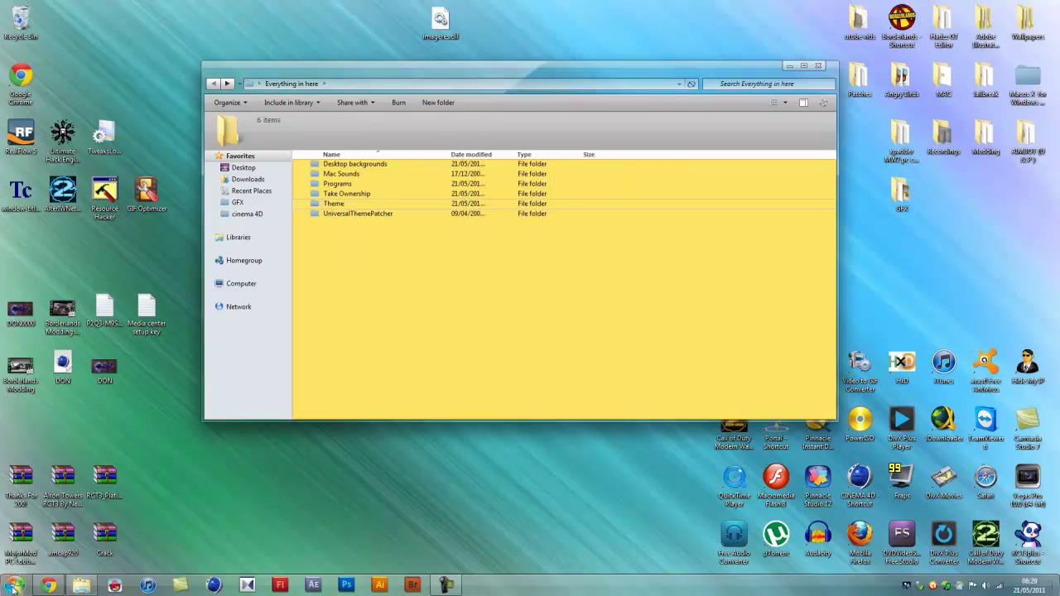
click(172, 481)
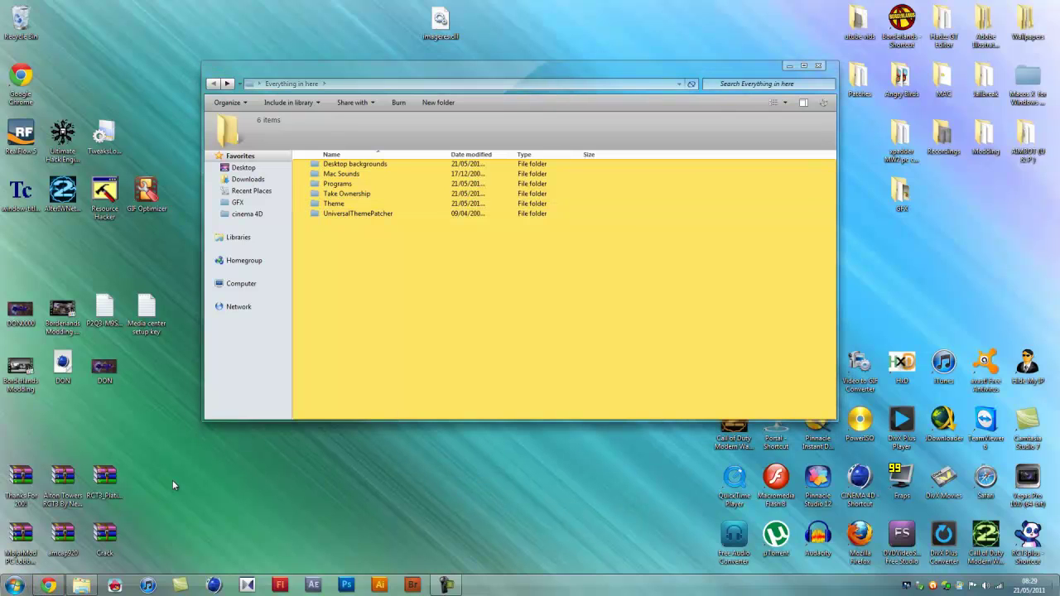
right_click(172, 479)
- Open Personalize > Sounds, test the Windows Logon event, and browse for a new sound
click(197, 469)
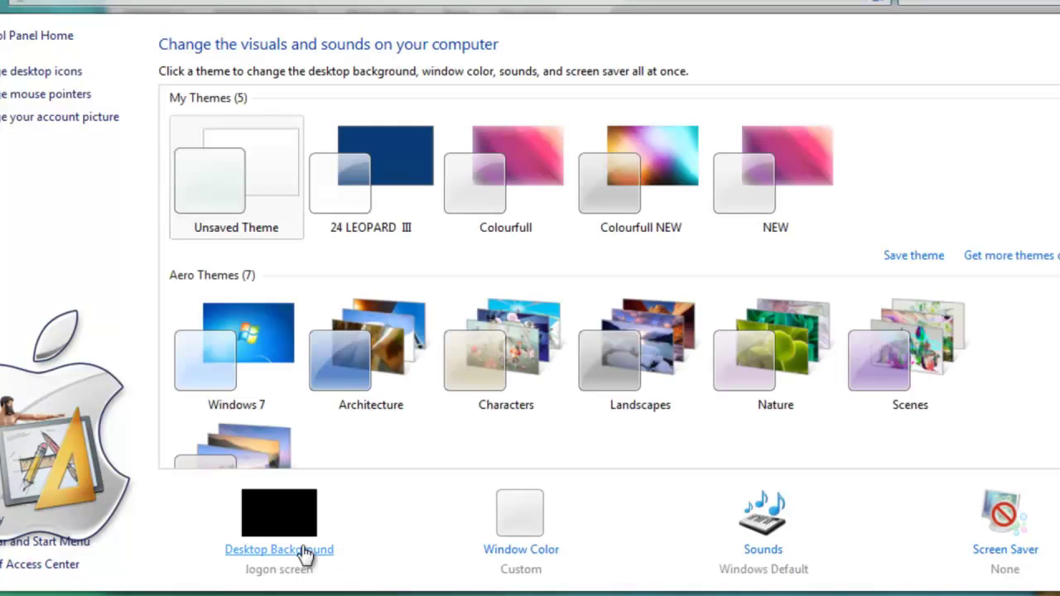
click(764, 550)
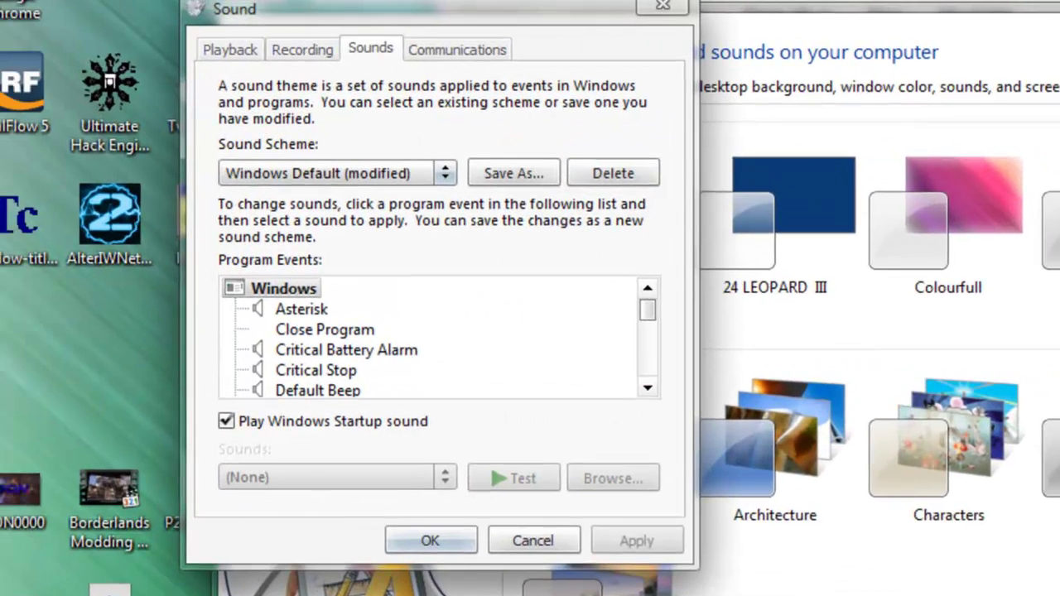
key(Escape)
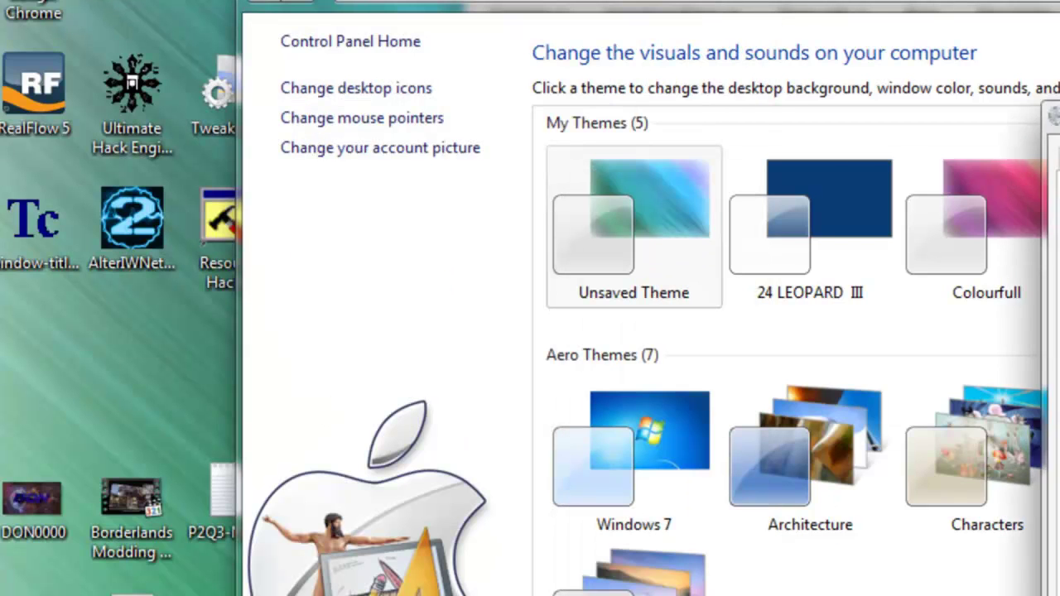
click(1059, 595)
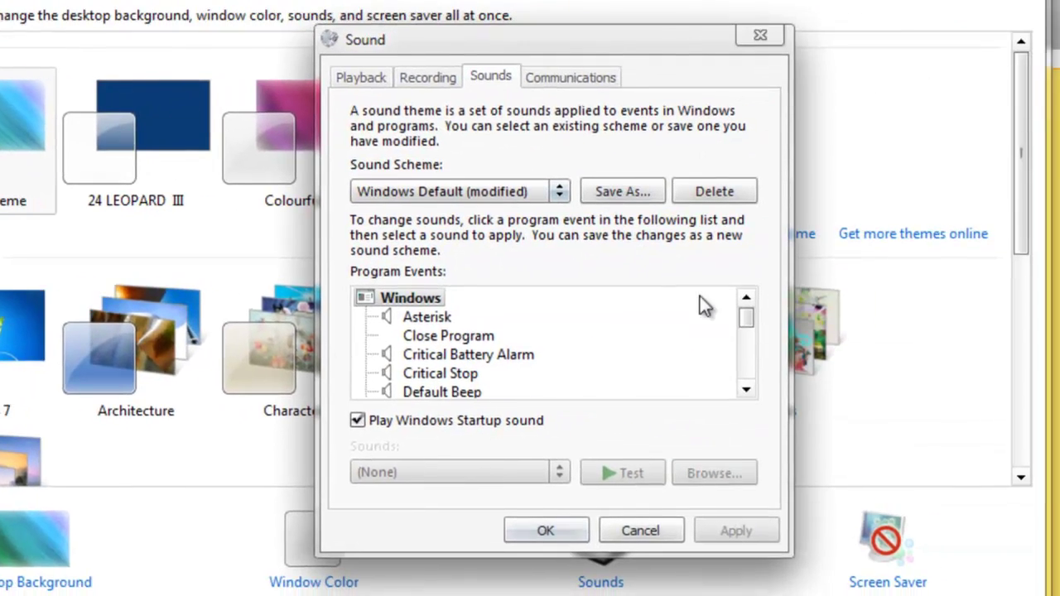
drag(745, 319, 744, 354)
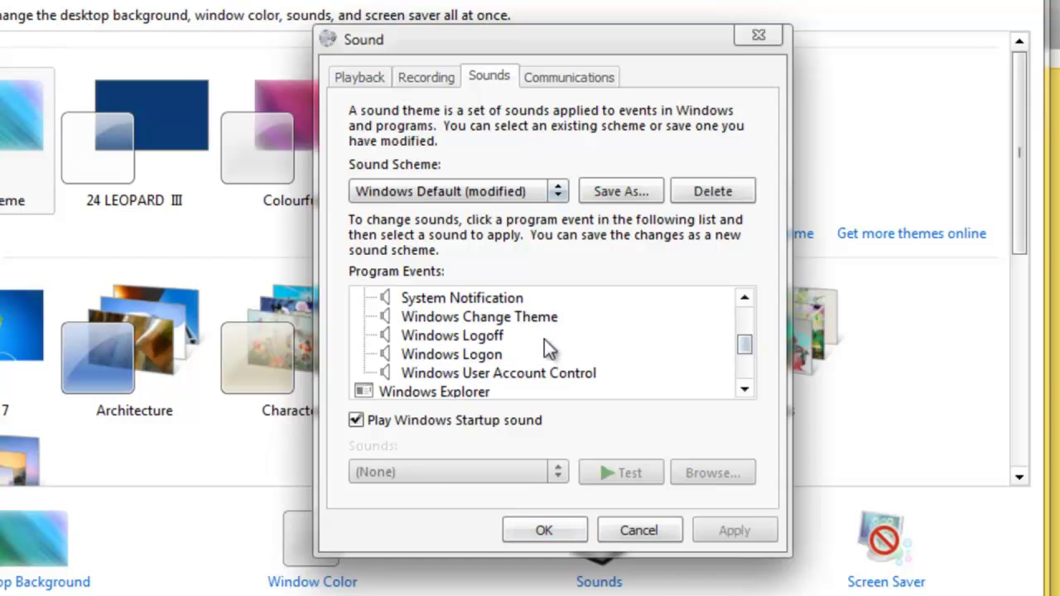
click(491, 355)
click(611, 477)
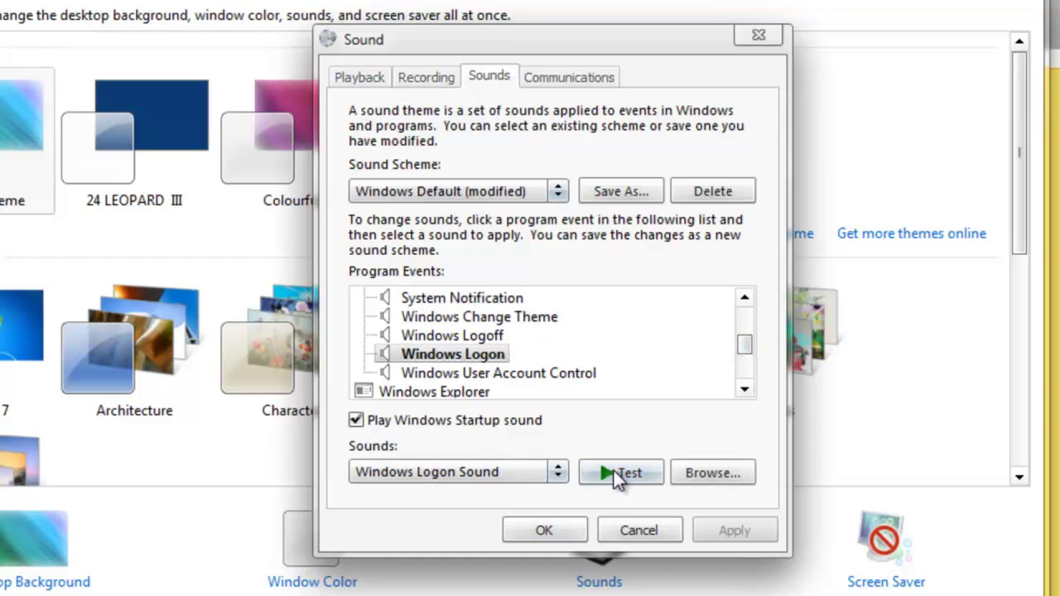
click(715, 472)
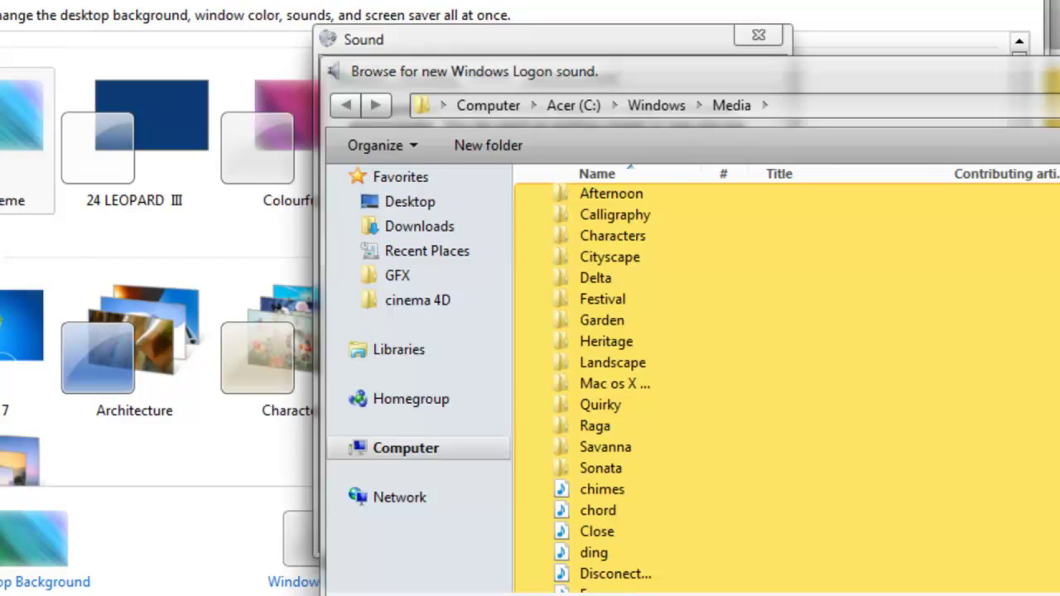
- Assign System Log In from Mac os X sounds to Windows Logon and preview it
double_click(614, 383)
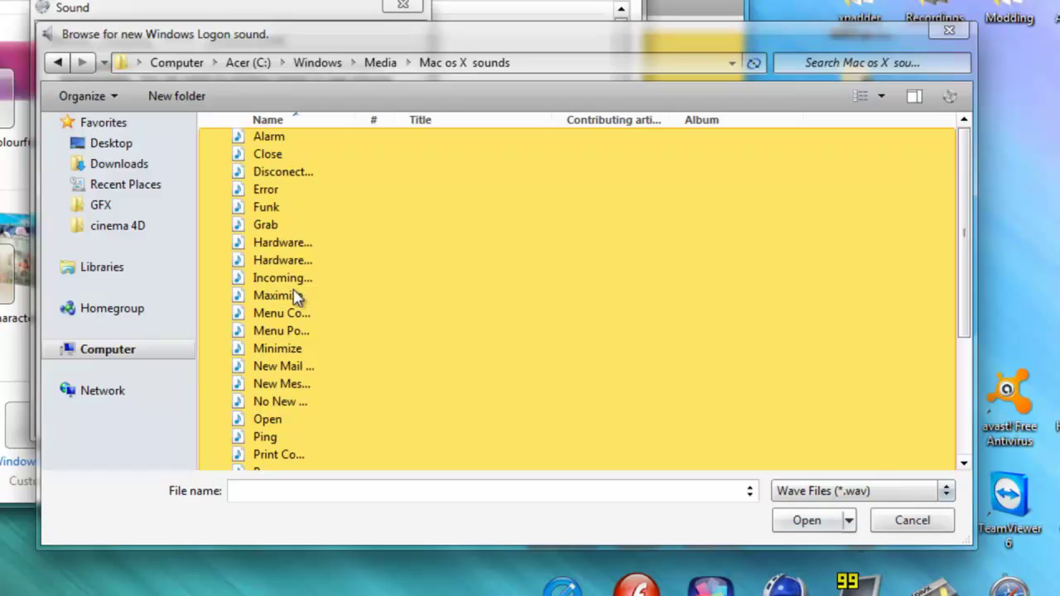
drag(364, 115, 505, 110)
drag(962, 157, 969, 330)
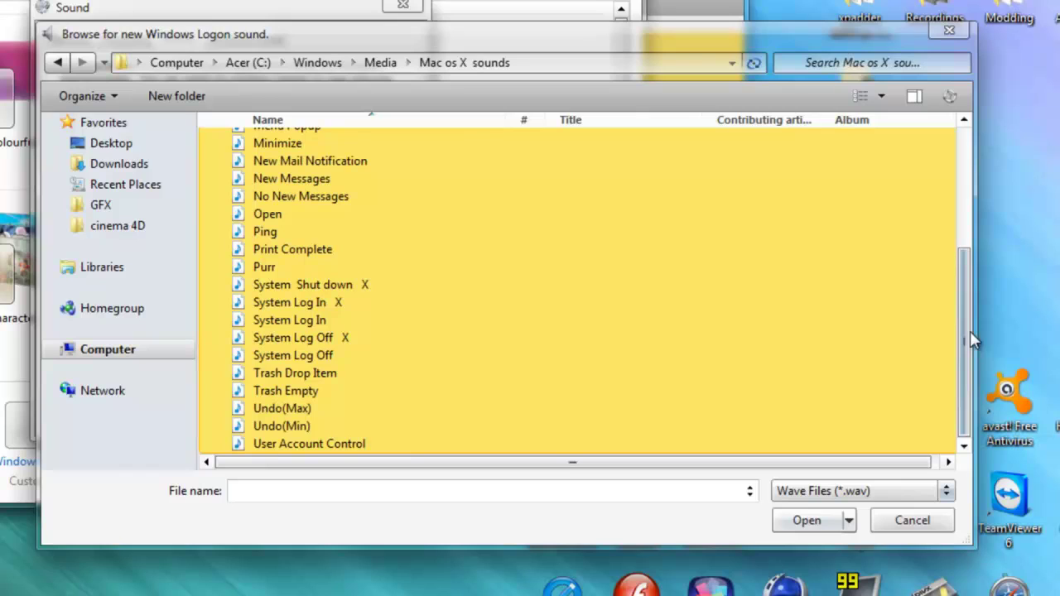
click(300, 303)
click(303, 319)
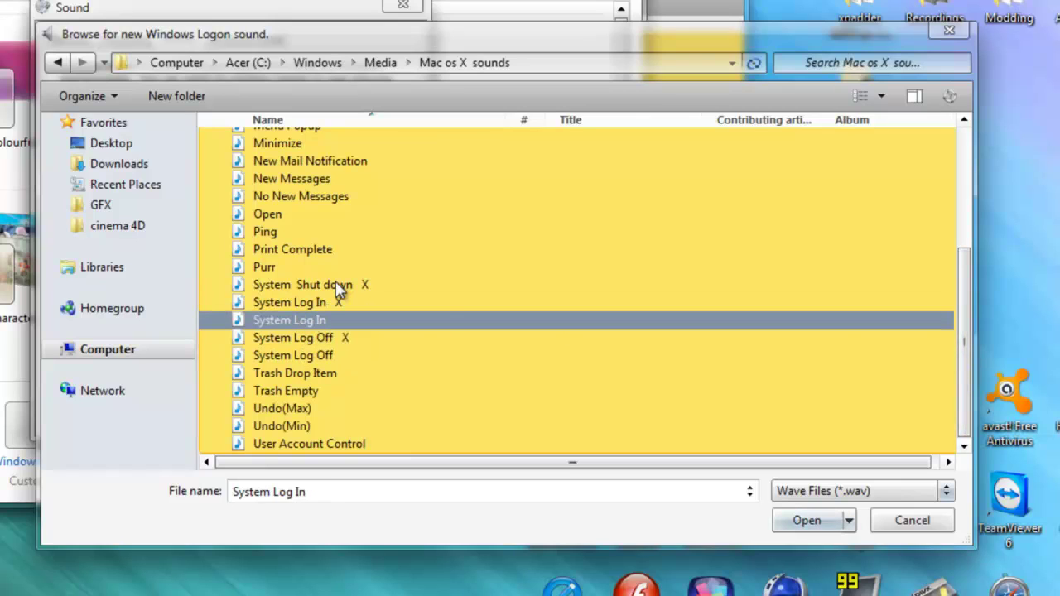
click(807, 522)
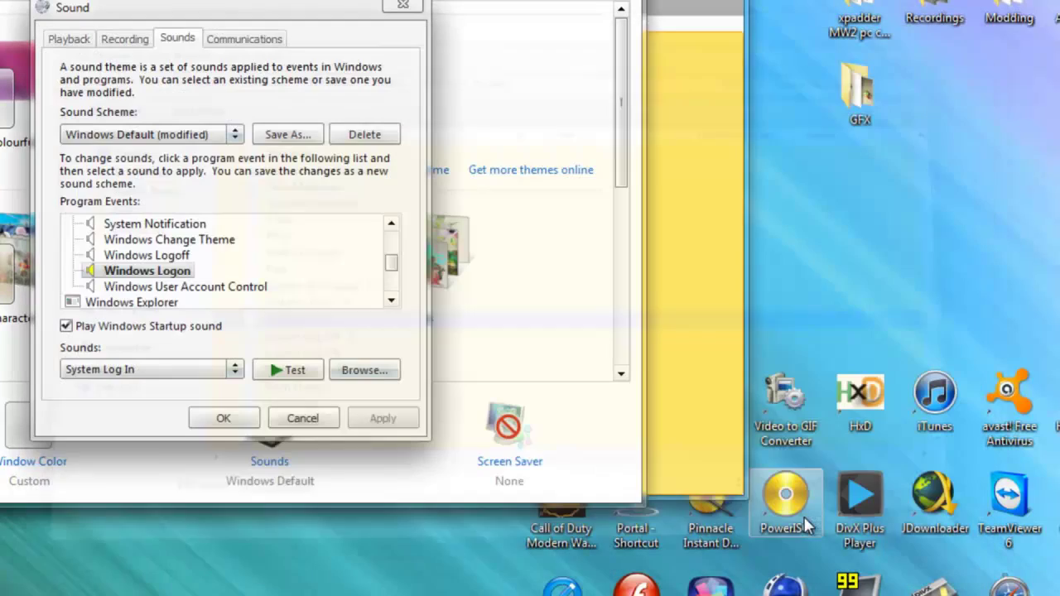
click(291, 370)
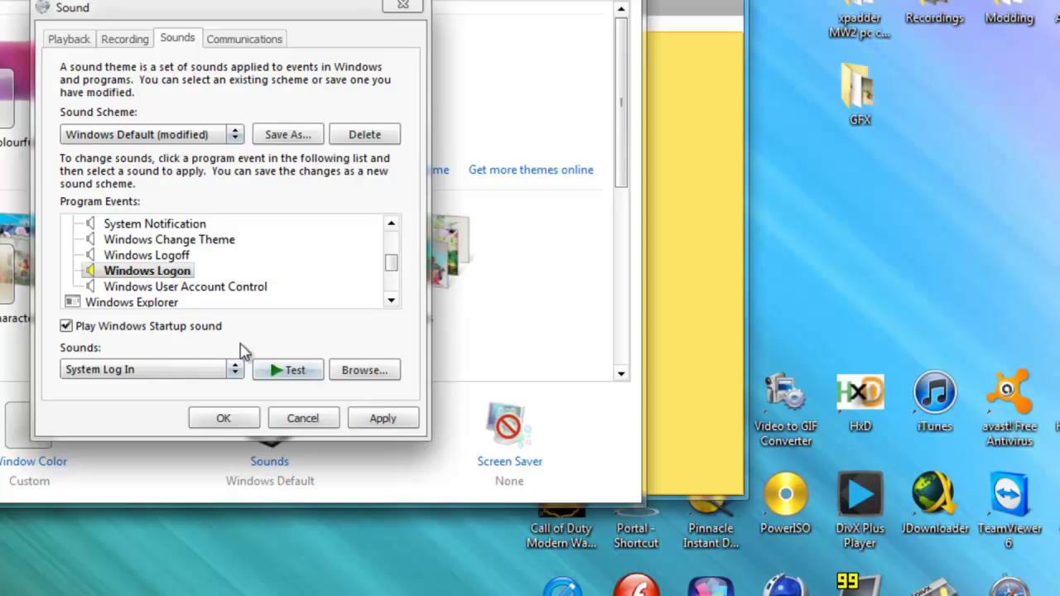
- Cancel the Sound dialog, then close Personalization and the Everything in here window
click(301, 418)
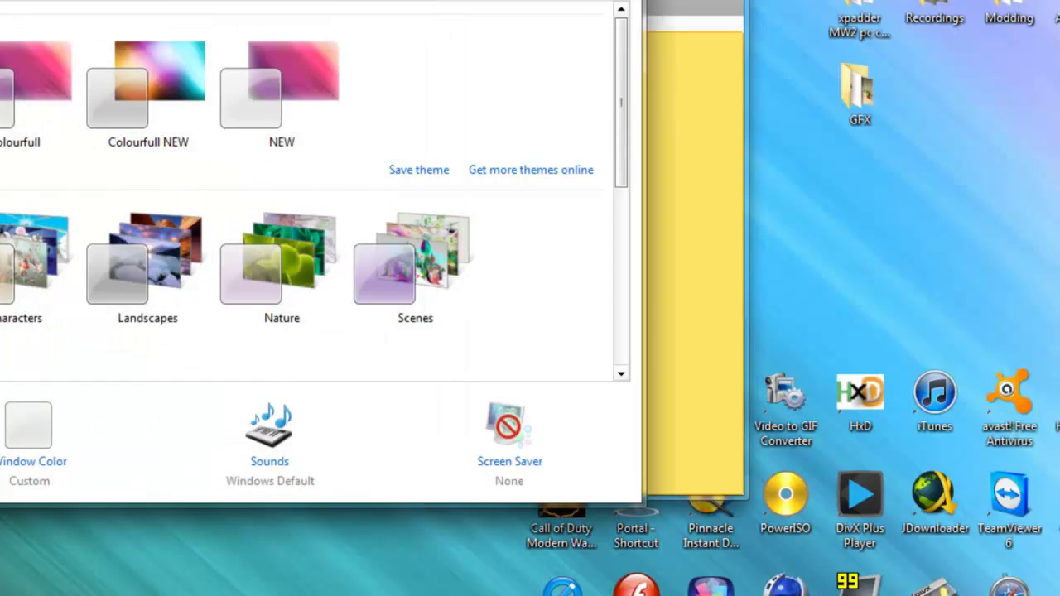
scroll(315, 190, up, 1)
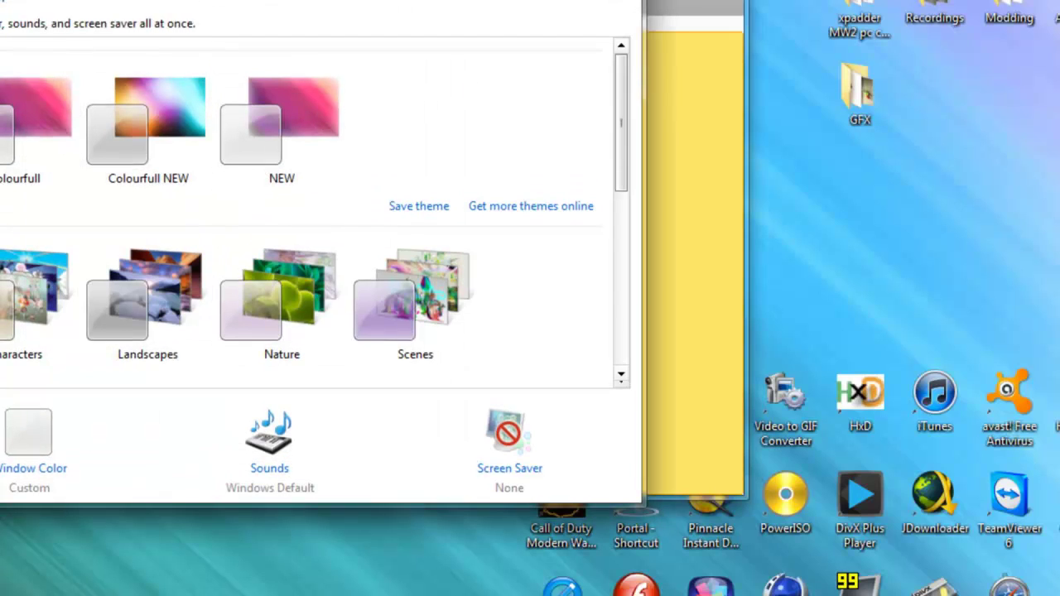
scroll(315, 190, down, 2)
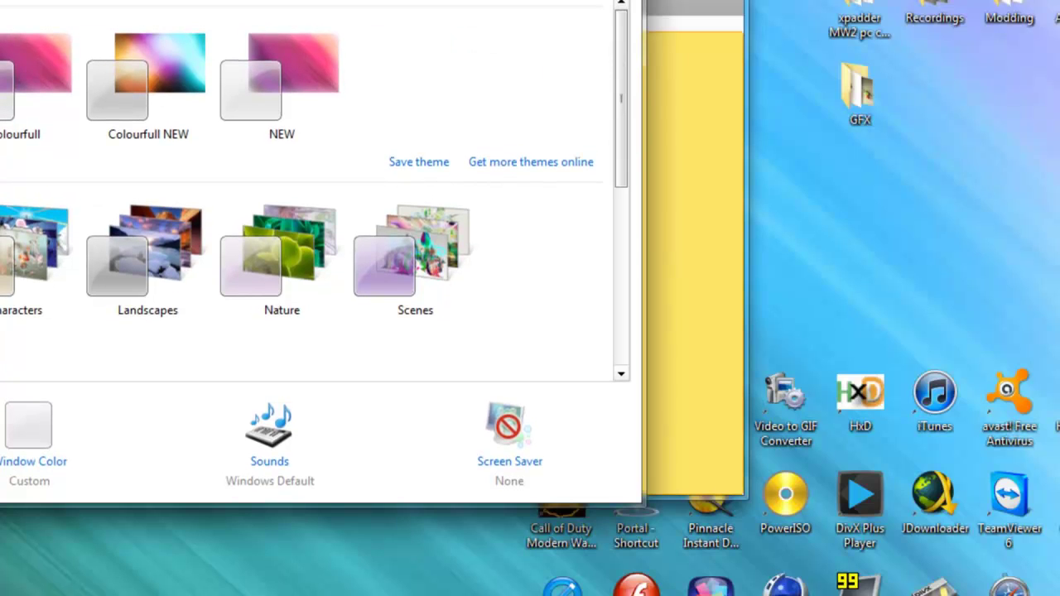
drag(452, 0, 418, 0)
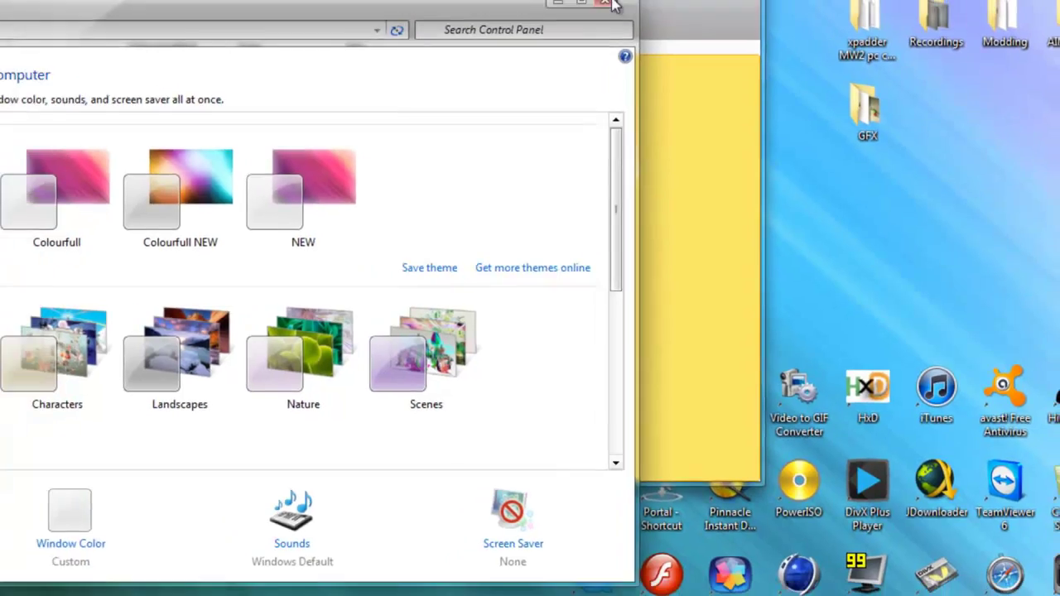
click(620, 5)
drag(380, 296, 394, 262)
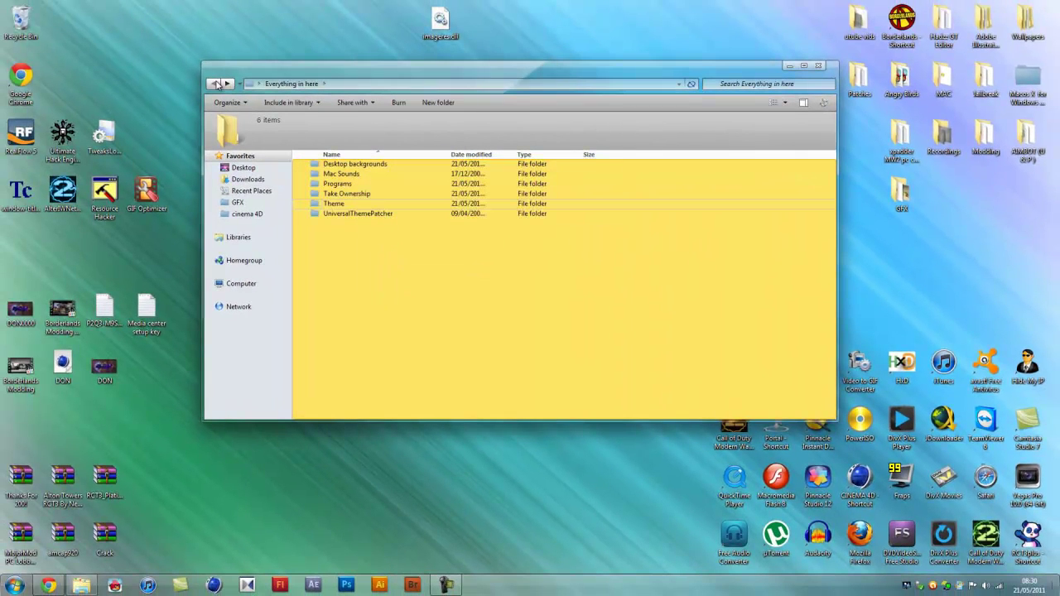
click(818, 66)
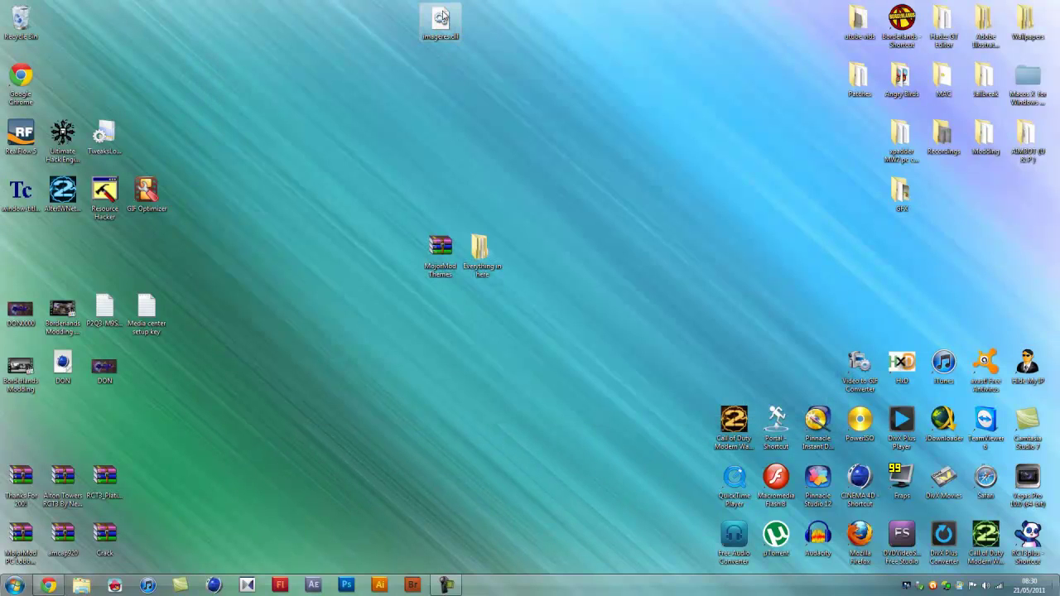
- Move the edited imageres.dll desktop icon down to sit above the MojoMod Themes archive
drag(444, 16, 444, 192)
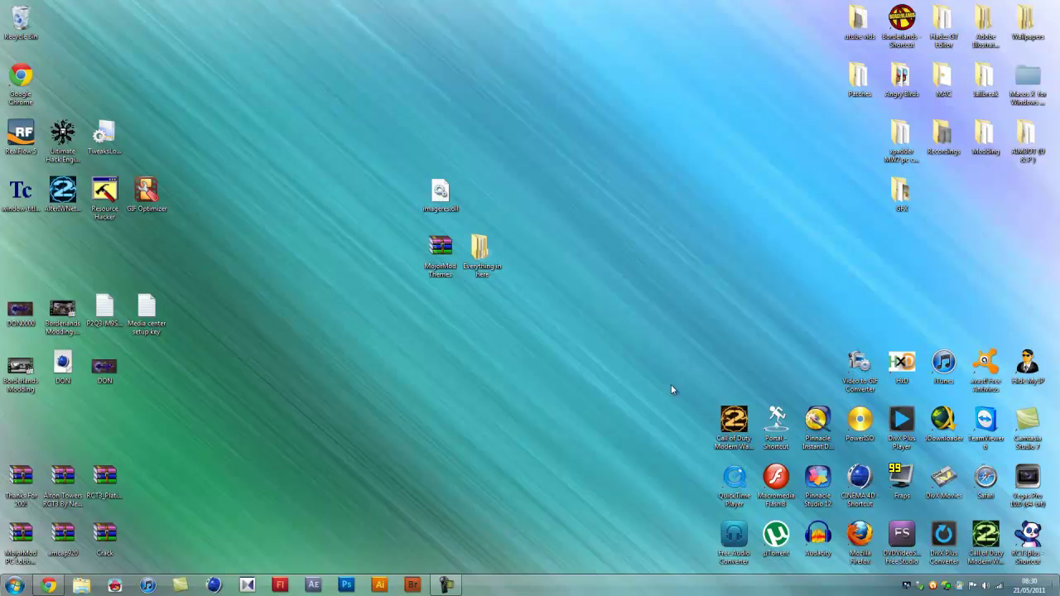
click(445, 585)
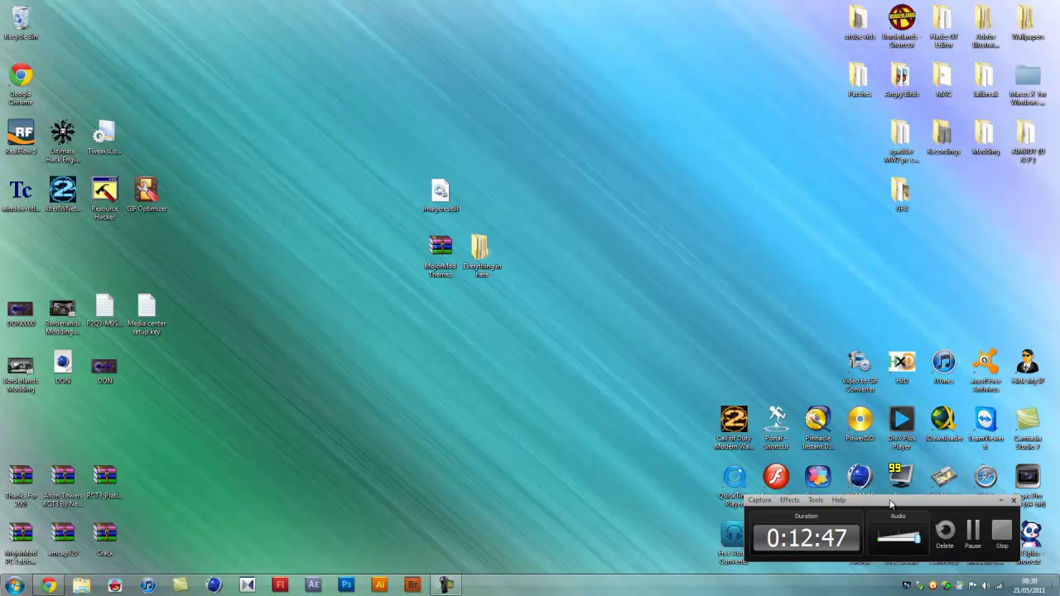